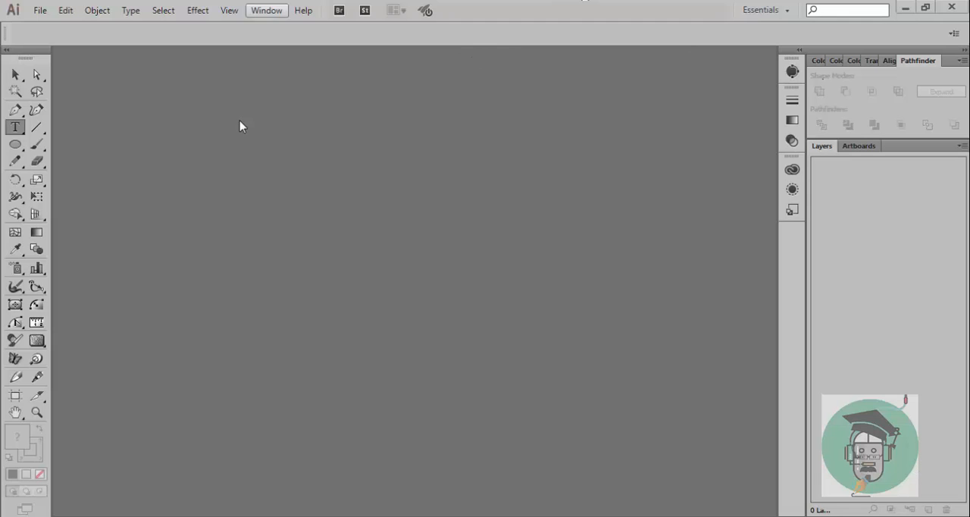
click(35, 13)
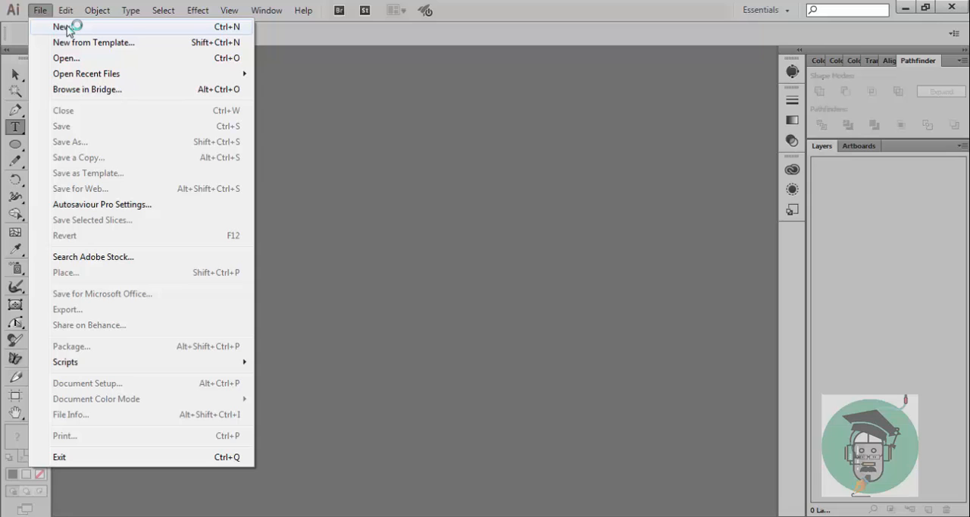
click(67, 27)
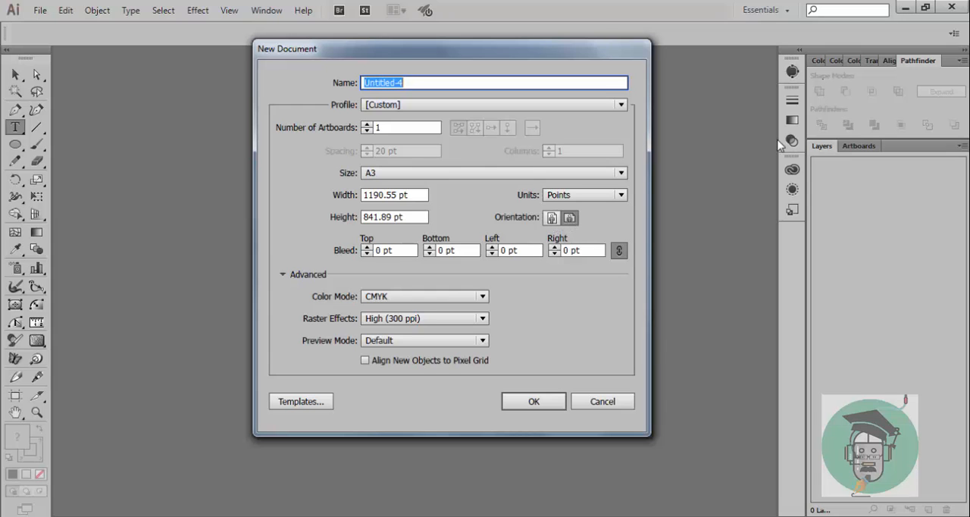
click(605, 401)
Step: Create a new A3 landscape document in CMYK mode and turn off autosave and reminders for it
click(37, 11)
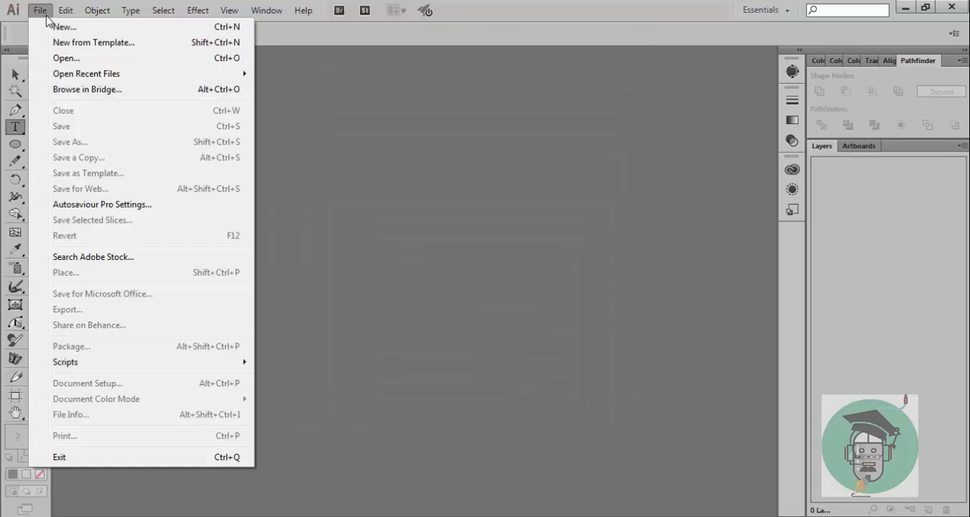
click(43, 26)
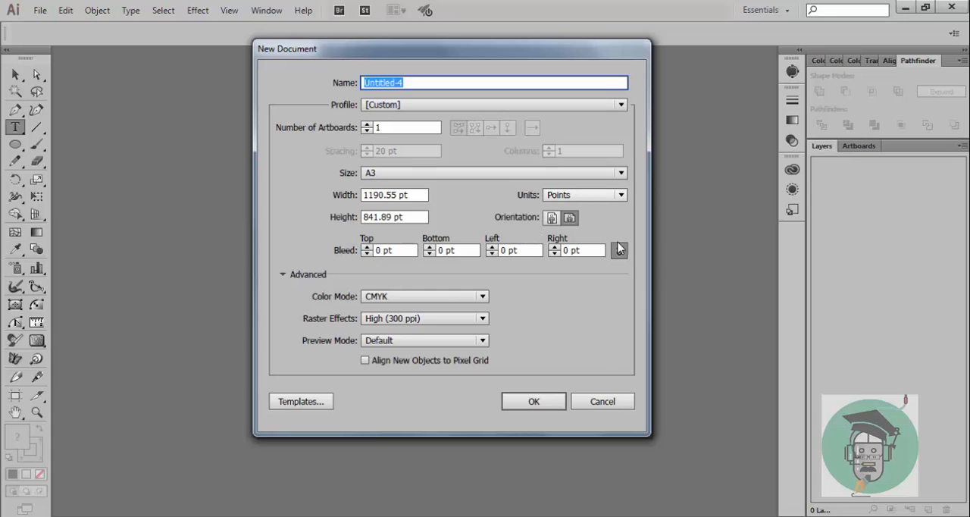
click(570, 219)
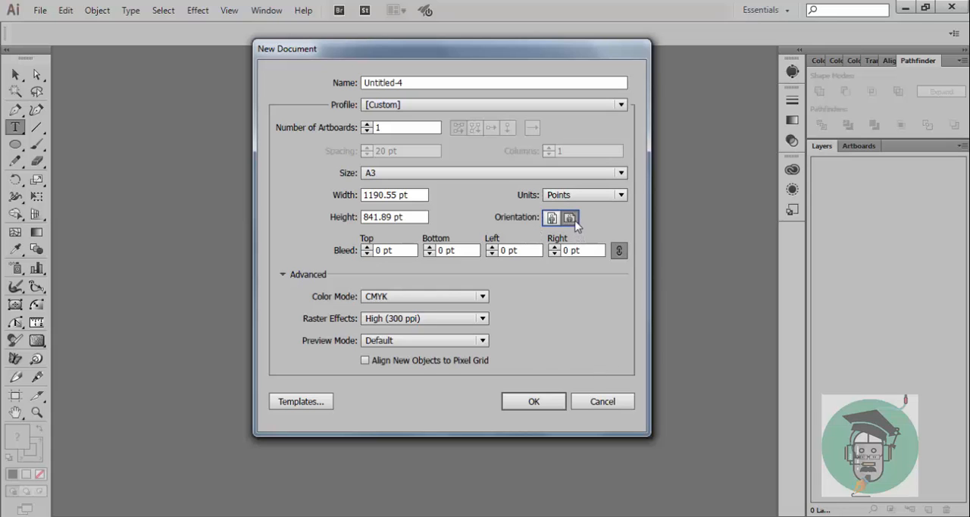
click(534, 401)
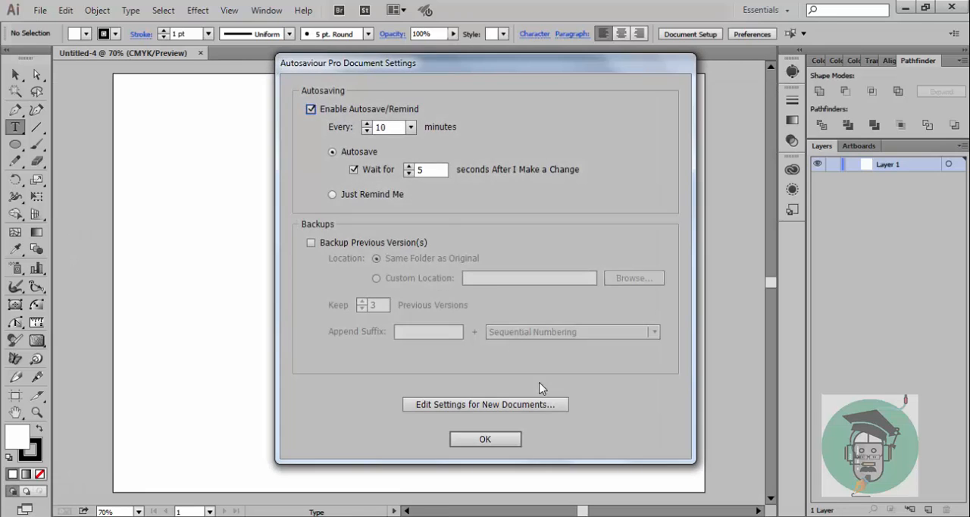
click(311, 109)
click(455, 446)
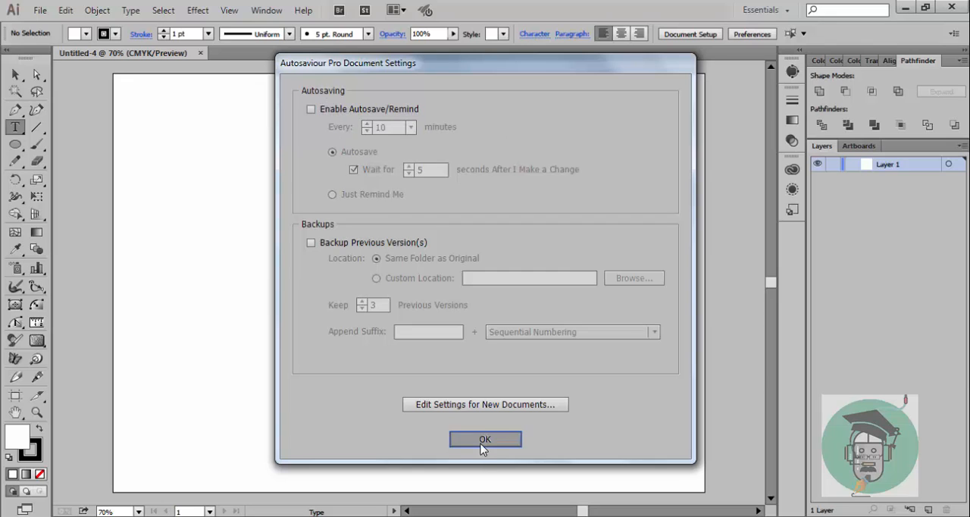
Step: Add the text "Bike Choosing" and scale it up to about 249 pt near the middle of the artboard
click(328, 190)
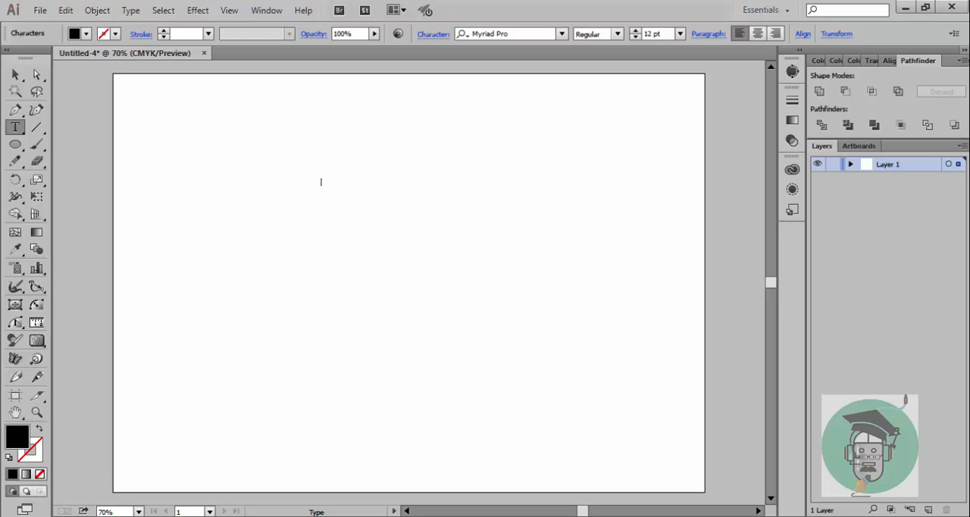
text(Bike Choosing)
click(14, 74)
drag(358, 190, 631, 371)
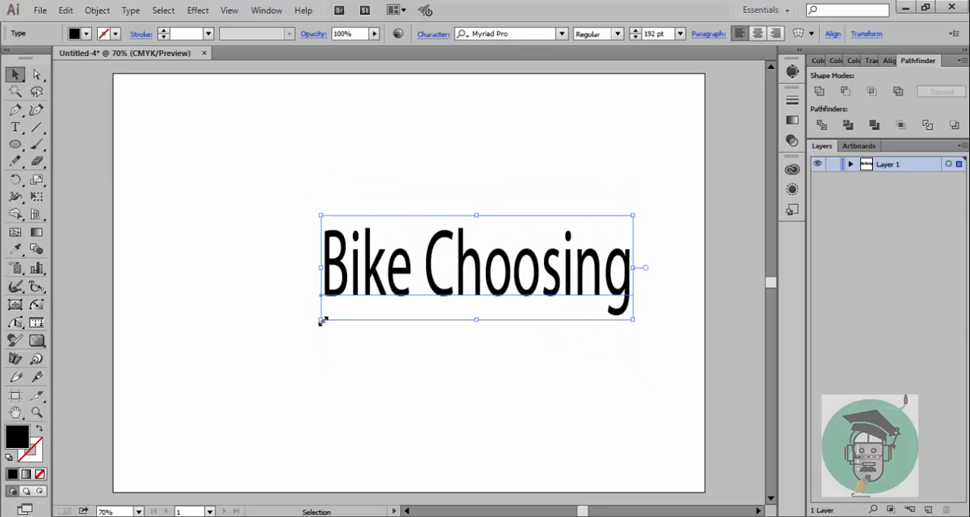
drag(321, 321, 224, 349)
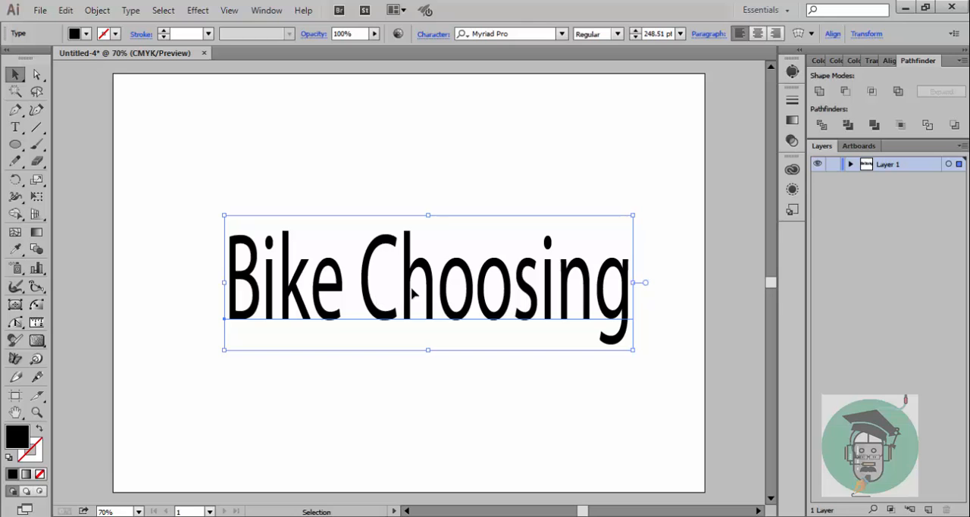
drag(413, 294, 392, 285)
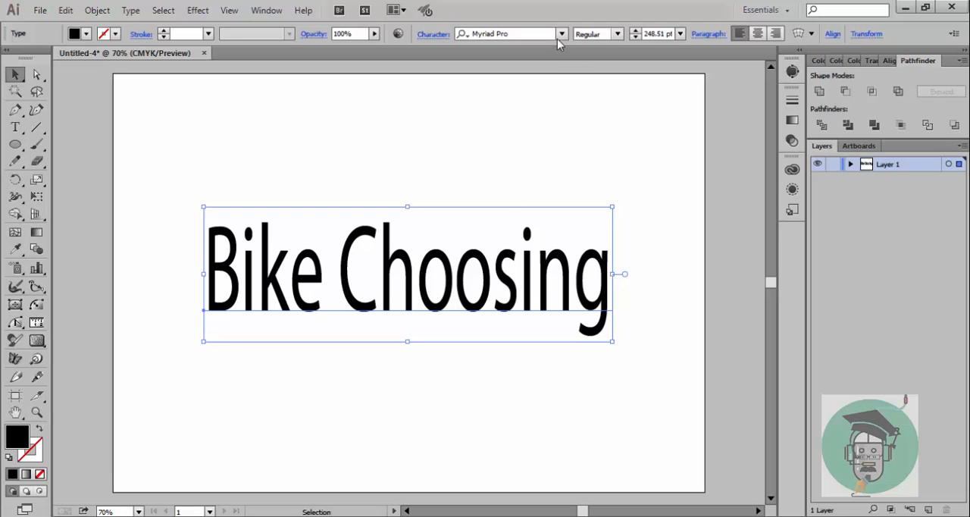
Step: Set the font of the "Bike Choosing" text to Franklin Gothic Heavy
click(561, 34)
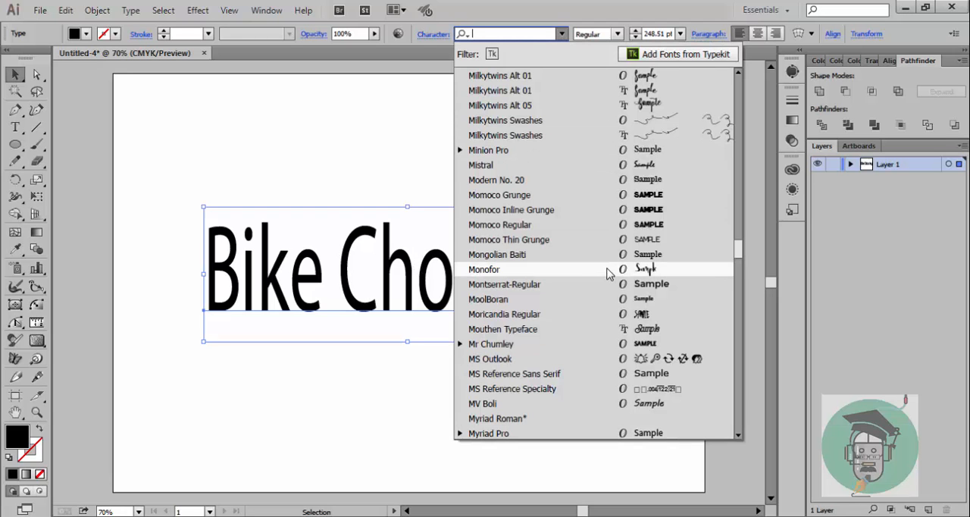
scroll(610, 269, up, 3)
scroll(610, 273, up, 4)
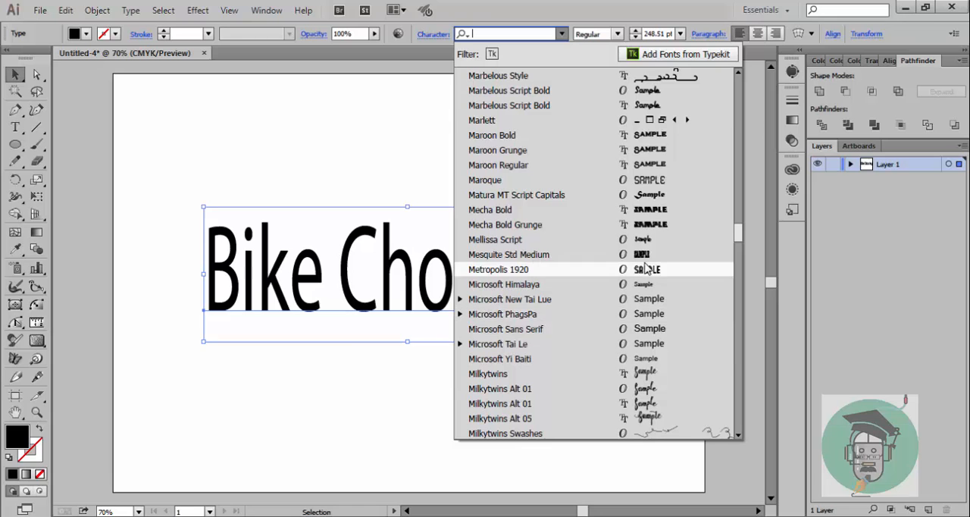
scroll(648, 277, up, 2)
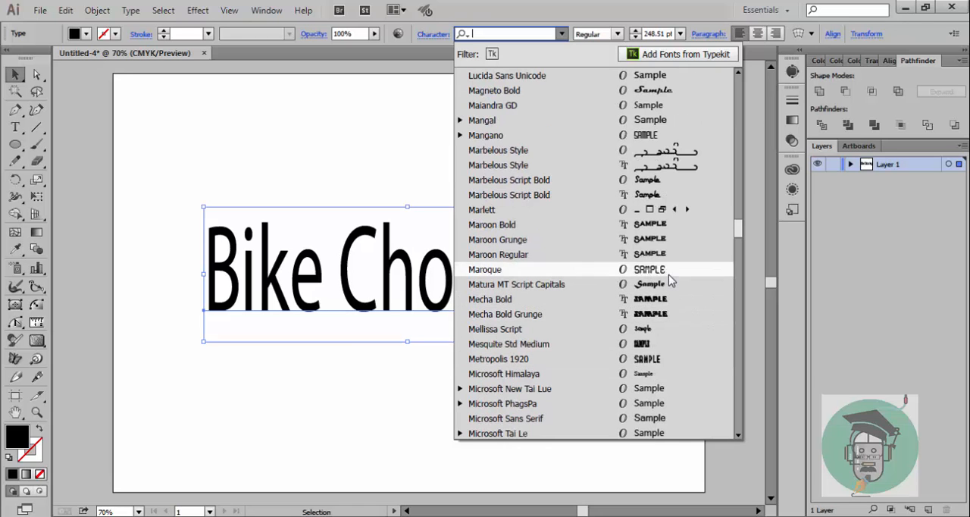
scroll(669, 276, up, 3)
scroll(669, 276, up, 20)
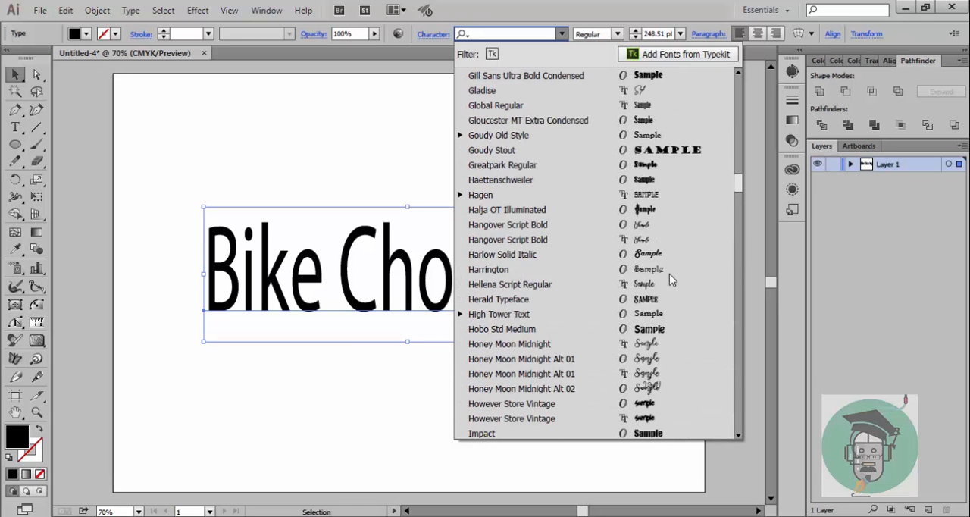
scroll(669, 274, up, 6)
scroll(669, 274, down, 3)
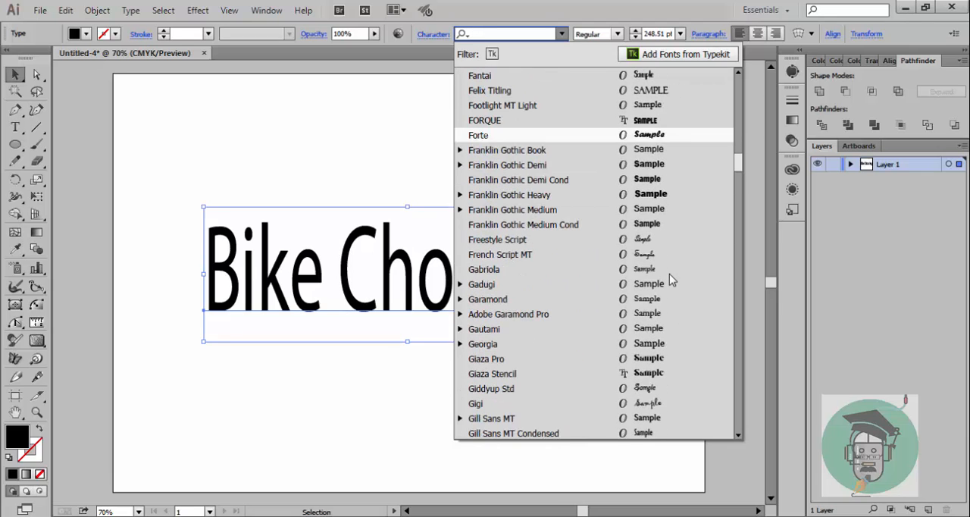
click(665, 196)
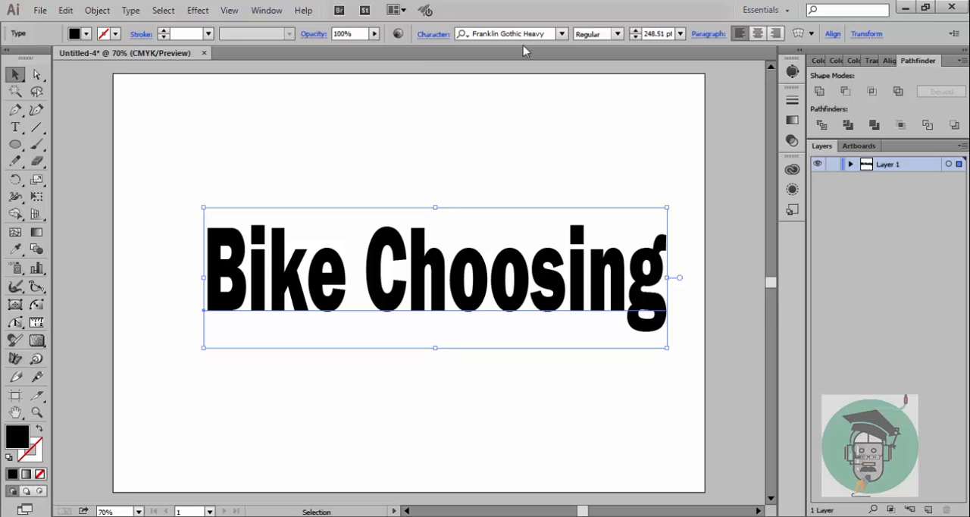
Step: Set the font of the "Bike Choosing" text to Copperplate Gothic Bold
click(561, 34)
scroll(601, 347, up, 10)
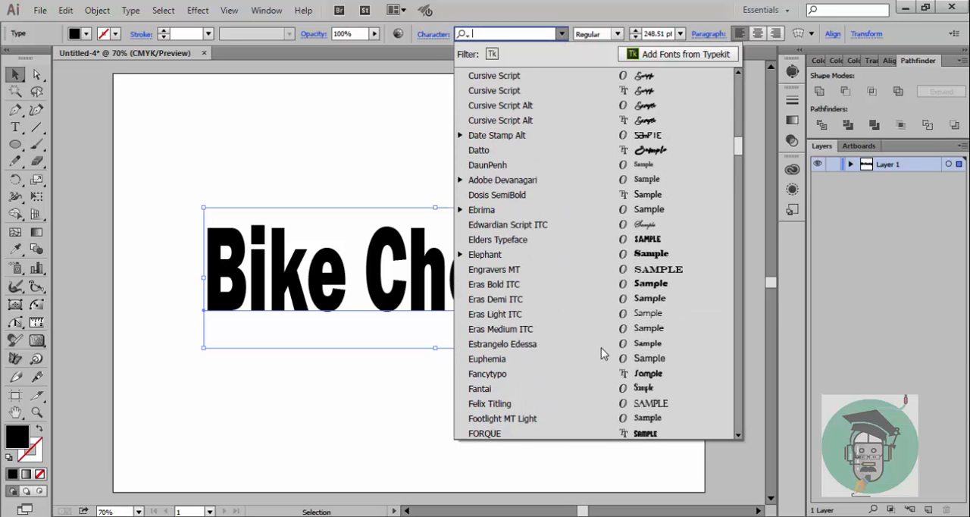
scroll(601, 347, up, 15)
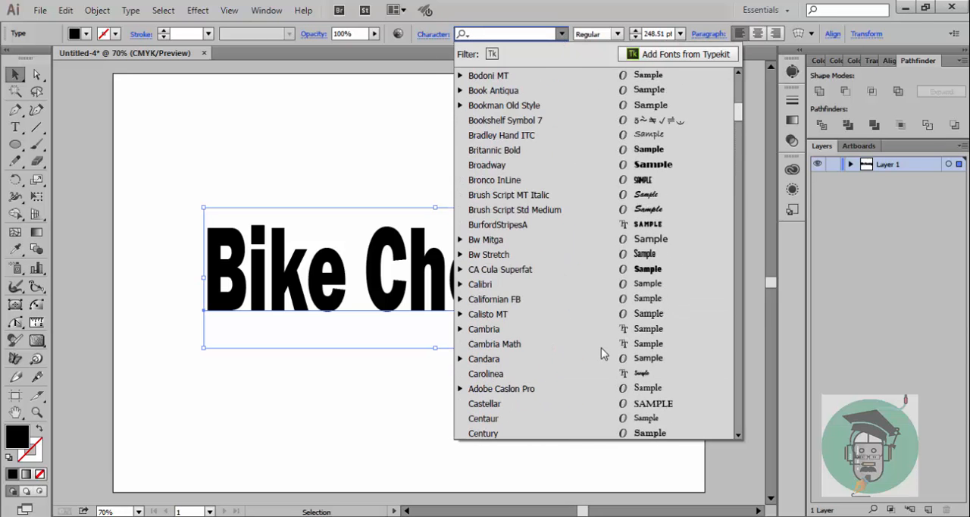
scroll(601, 349, up, 8)
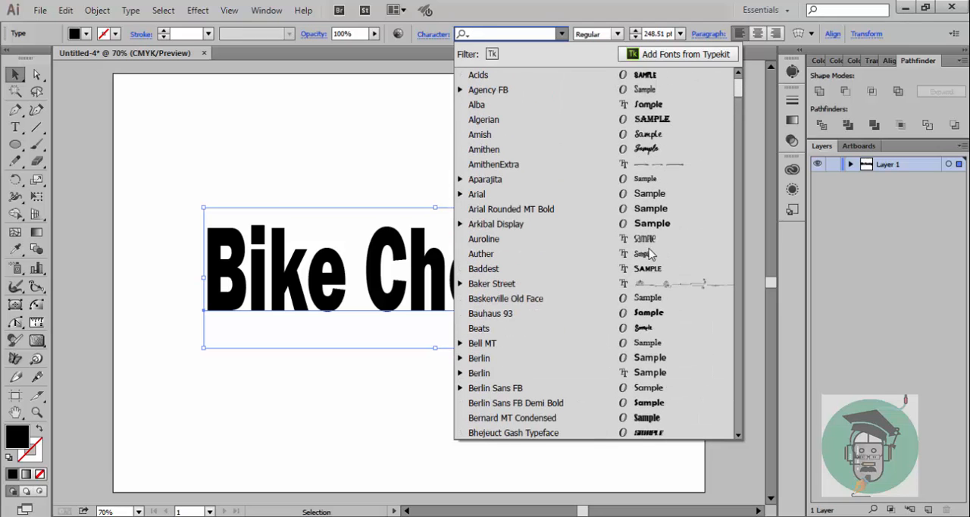
scroll(650, 257, down, 2)
scroll(651, 256, up, 2)
scroll(650, 256, down, 8)
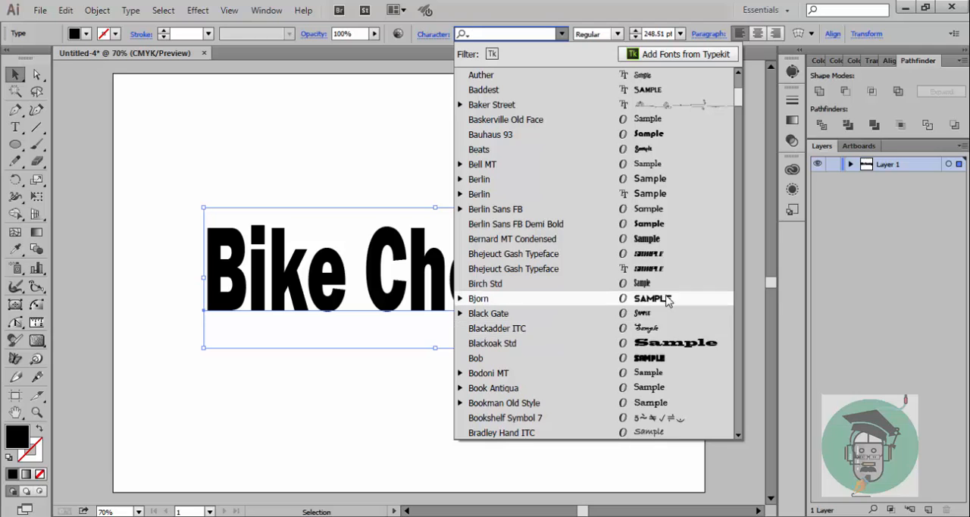
scroll(653, 317, down, 16)
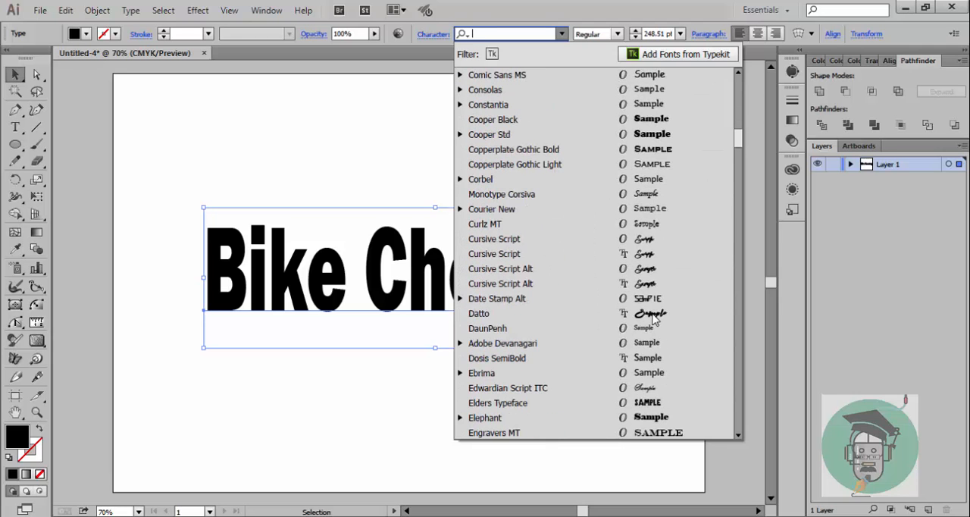
click(670, 151)
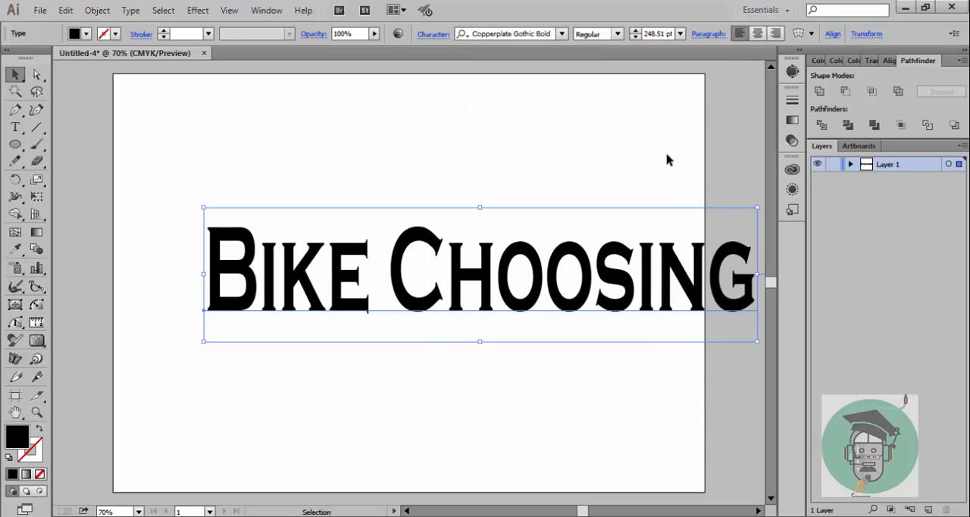
Step: Reposition the "Bike Choosing" text so it lies entirely within the artboard, and deselect it
drag(483, 266, 453, 273)
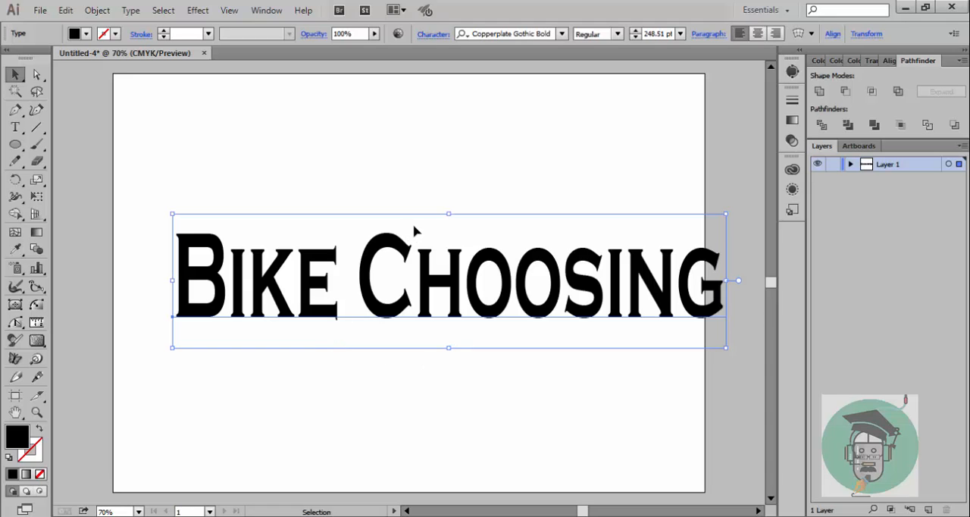
mouse_move(432, 274)
mouse_down()
mouse_move(429, 292)
mouse_move(429, 267)
mouse_move(426, 277)
mouse_up()
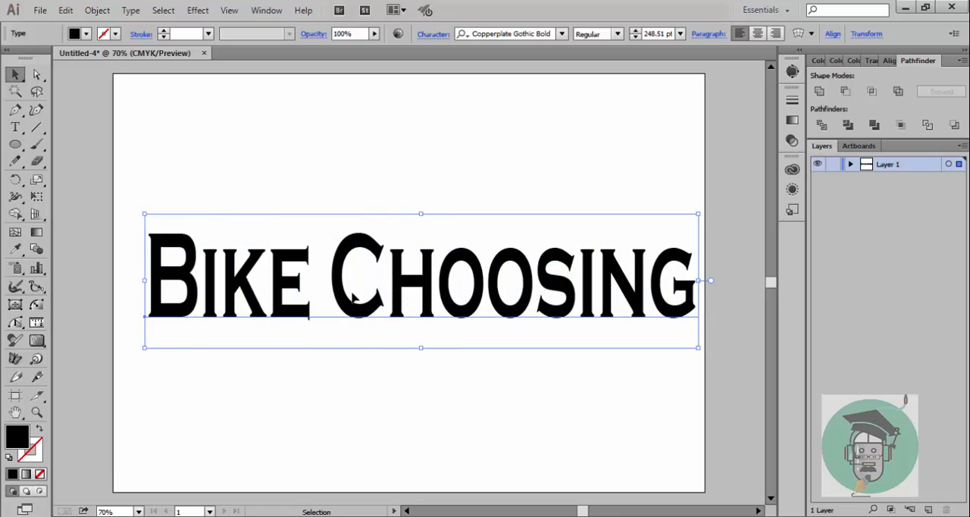
click(324, 379)
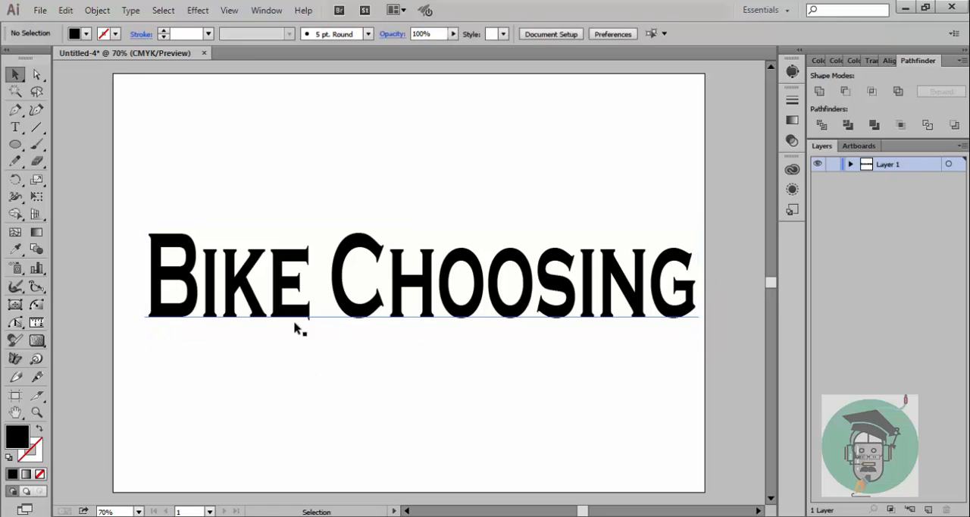
Step: Paint a small black trial loop under the E of "Bike" with the Paintbrush and delete that stroke
click(38, 150)
mouse_move(321, 311)
mouse_down()
mouse_move(291, 314)
mouse_move(283, 331)
mouse_move(301, 334)
mouse_move(317, 313)
mouse_up()
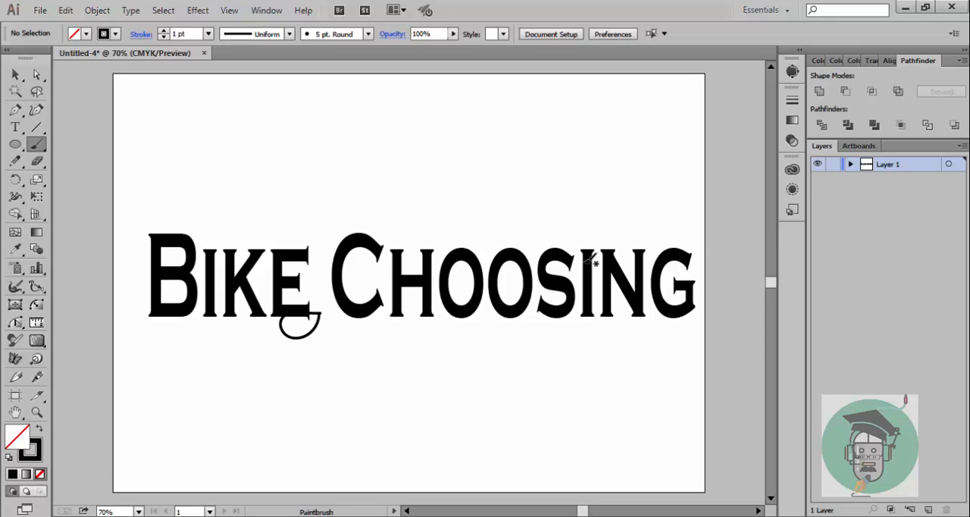
click(36, 74)
click(309, 336)
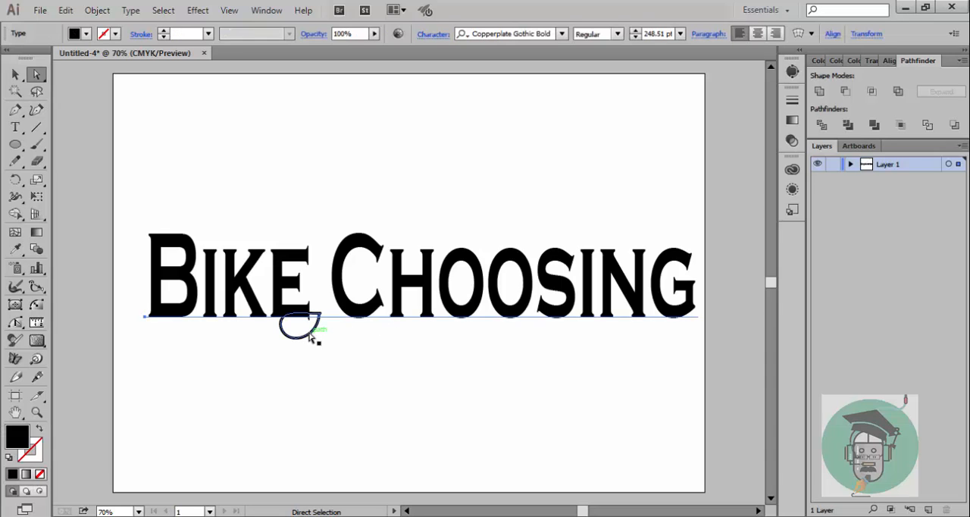
key(Delete)
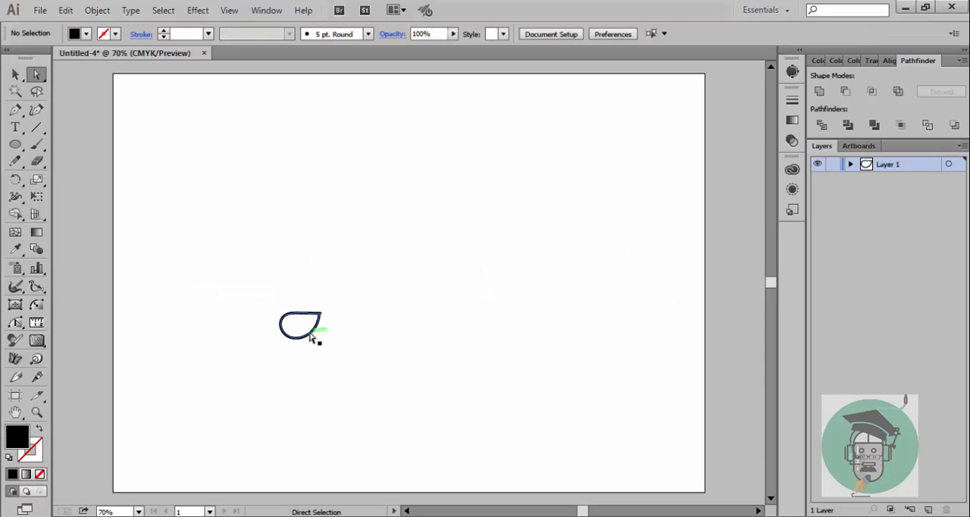
key(ctrl+z)
click(311, 336)
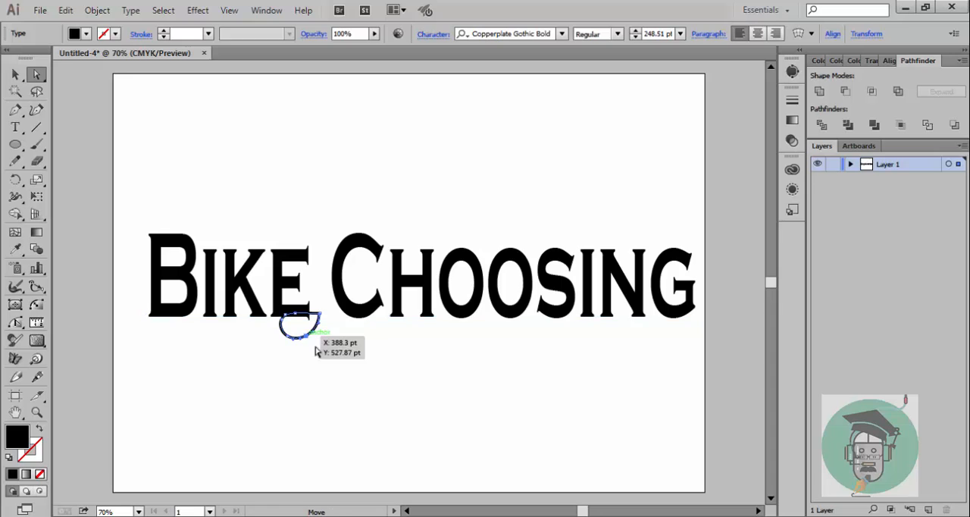
click(267, 330)
key(v)
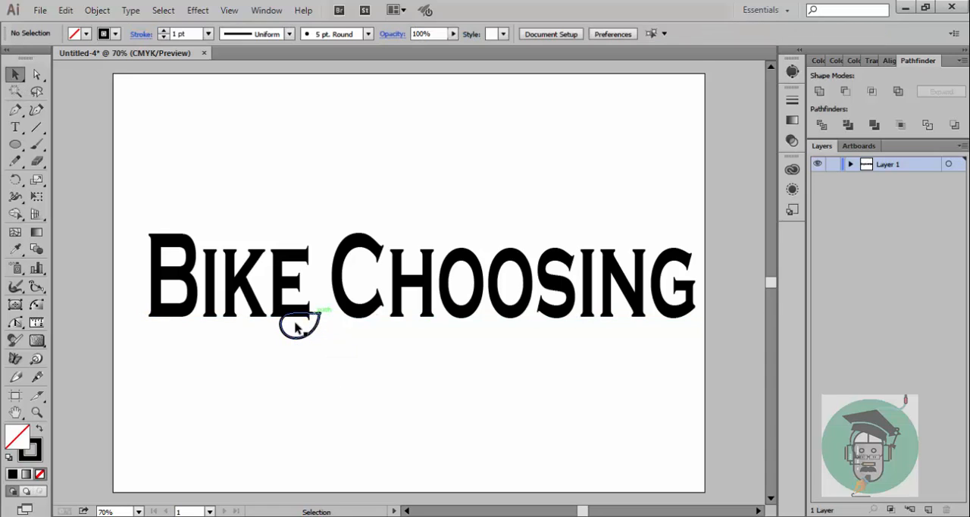
click(297, 338)
key(Delete)
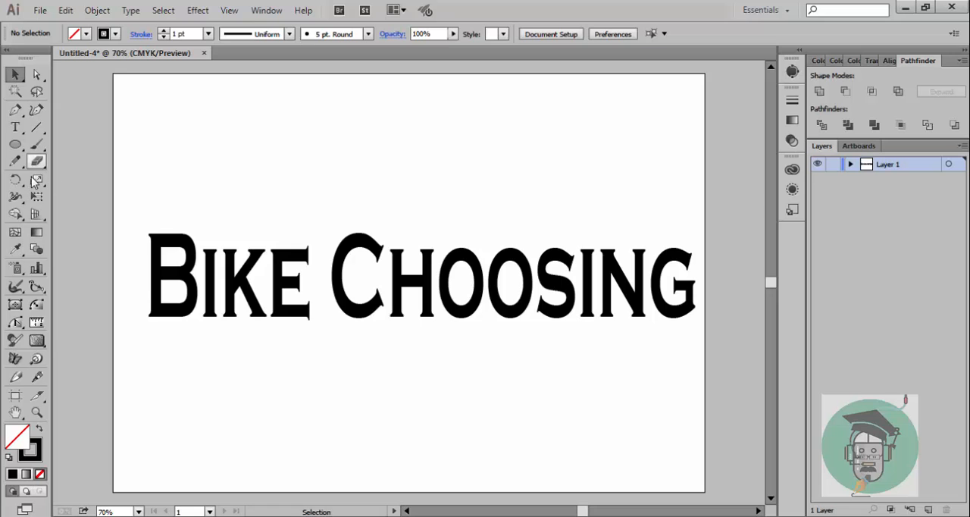
Step: Set the stroke color to a bright pinkish red and activate the Paintbrush tool
double_click(39, 457)
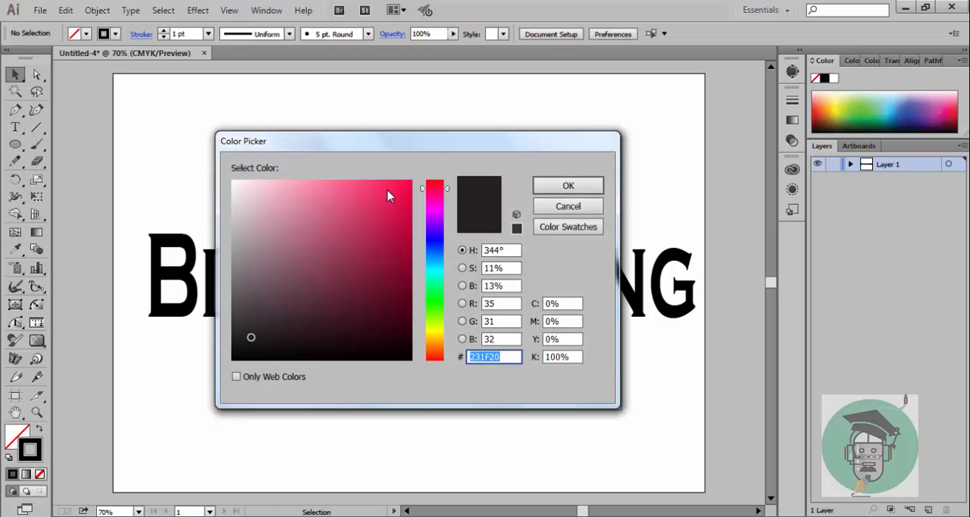
click(389, 192)
click(561, 187)
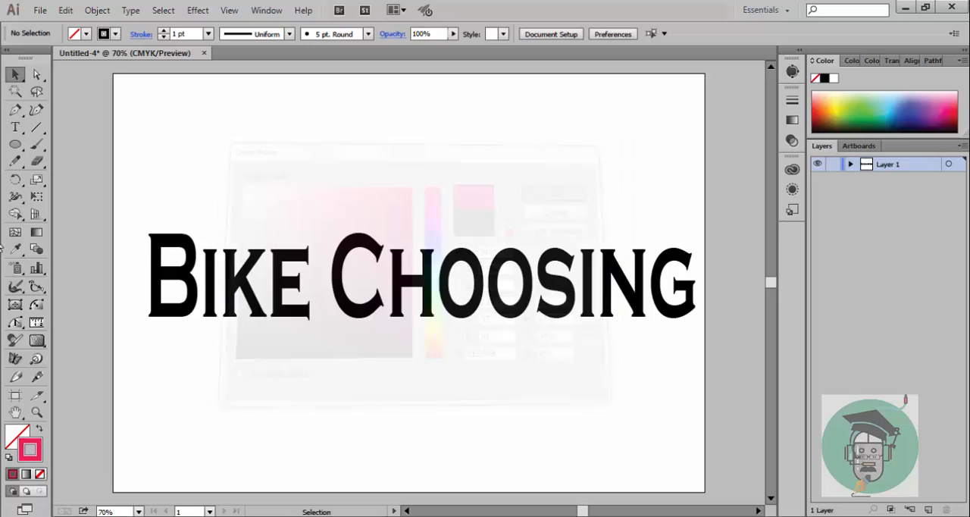
click(36, 145)
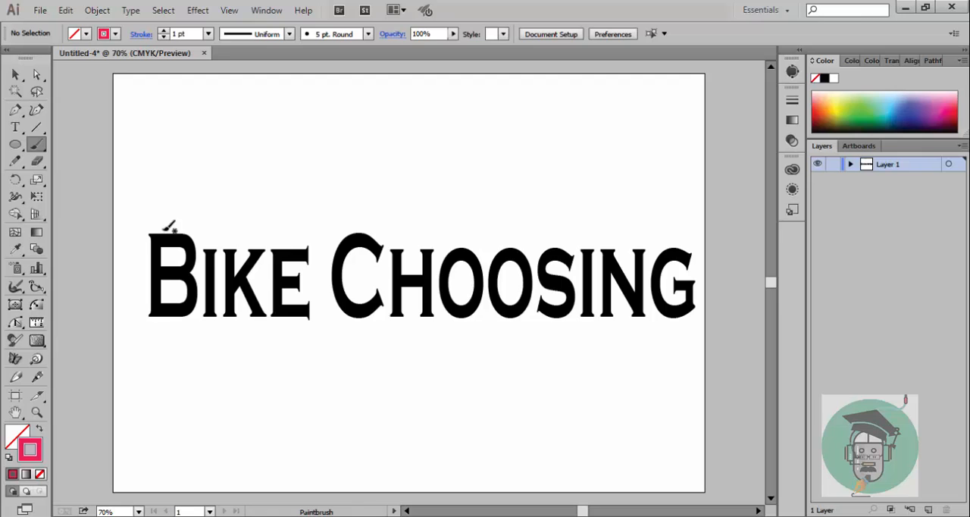
Step: Paint an arch linking the B and E of "Bike" from above, and loops around the B and the E
mouse_move(163, 227)
mouse_down()
mouse_move(174, 173)
mouse_move(208, 137)
mouse_move(245, 138)
mouse_move(287, 157)
mouse_move(299, 237)
mouse_up()
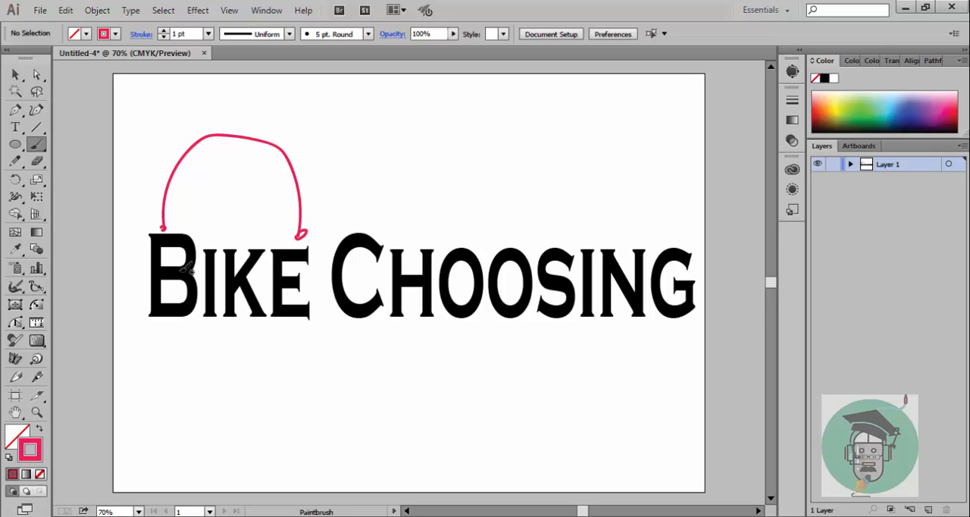
mouse_move(130, 223)
mouse_down()
mouse_move(195, 233)
mouse_move(201, 289)
mouse_move(185, 333)
mouse_move(142, 319)
mouse_move(127, 254)
mouse_move(132, 221)
mouse_move(155, 222)
mouse_up()
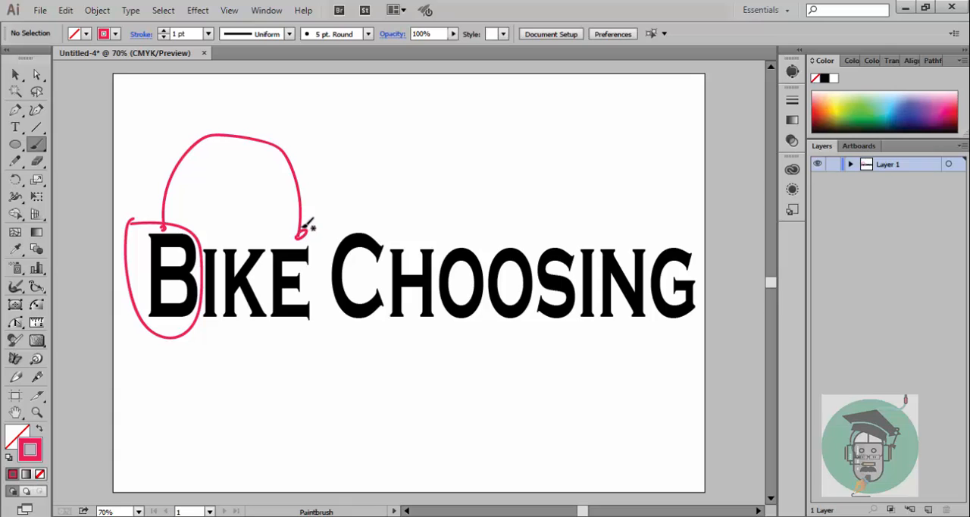
mouse_move(302, 230)
mouse_down()
mouse_move(269, 283)
mouse_move(274, 350)
mouse_move(311, 356)
mouse_move(346, 261)
mouse_move(312, 227)
mouse_up()
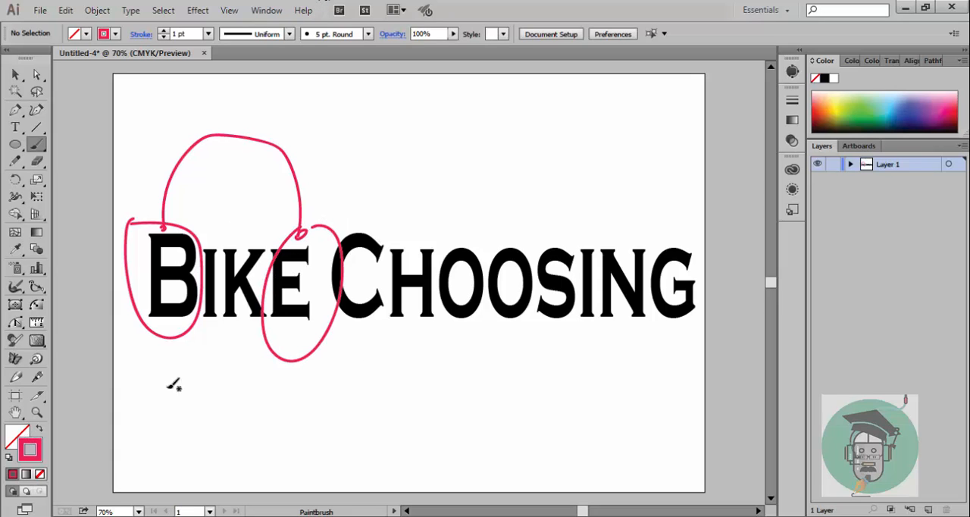
Step: Paint short dashes under the I and K of "Bike" and long lines below and above "Choosing"
drag(196, 334, 217, 331)
click(230, 330)
drag(336, 334, 710, 316)
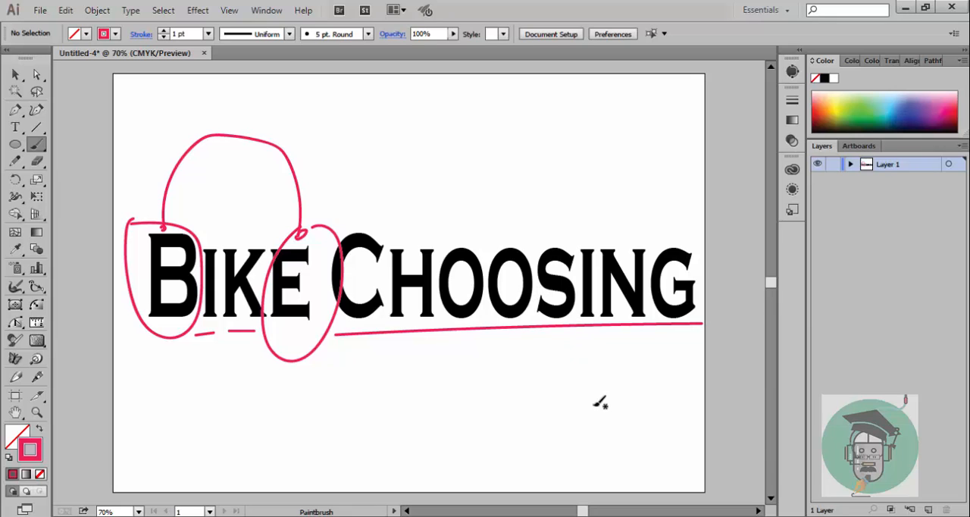
click(15, 74)
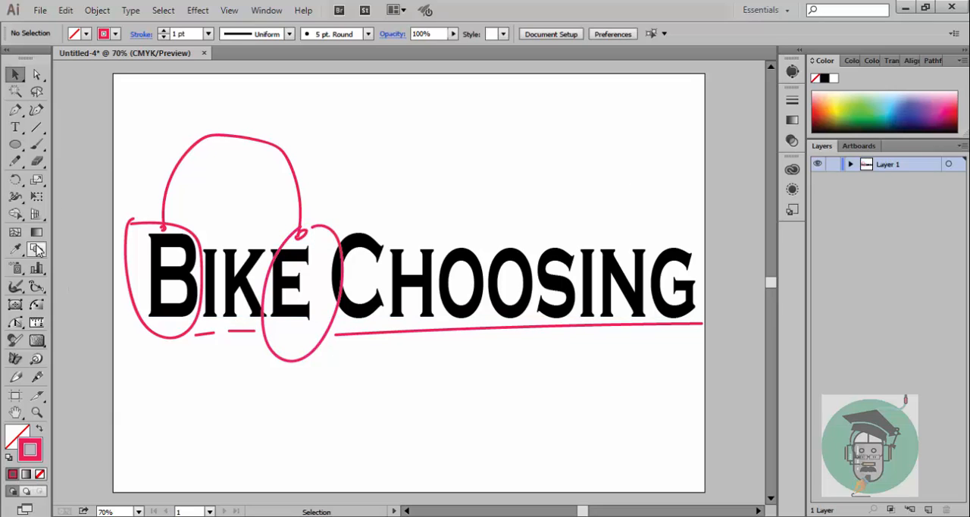
click(37, 144)
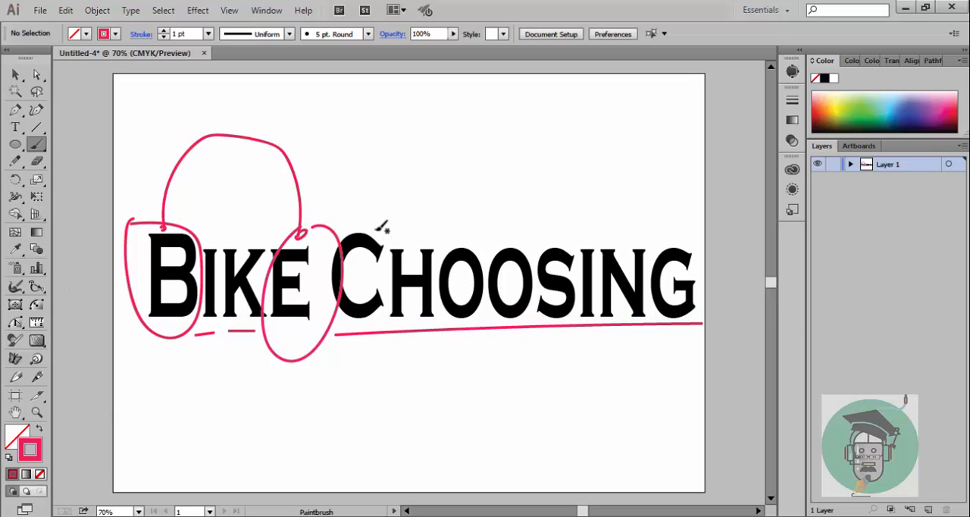
drag(371, 231, 688, 234)
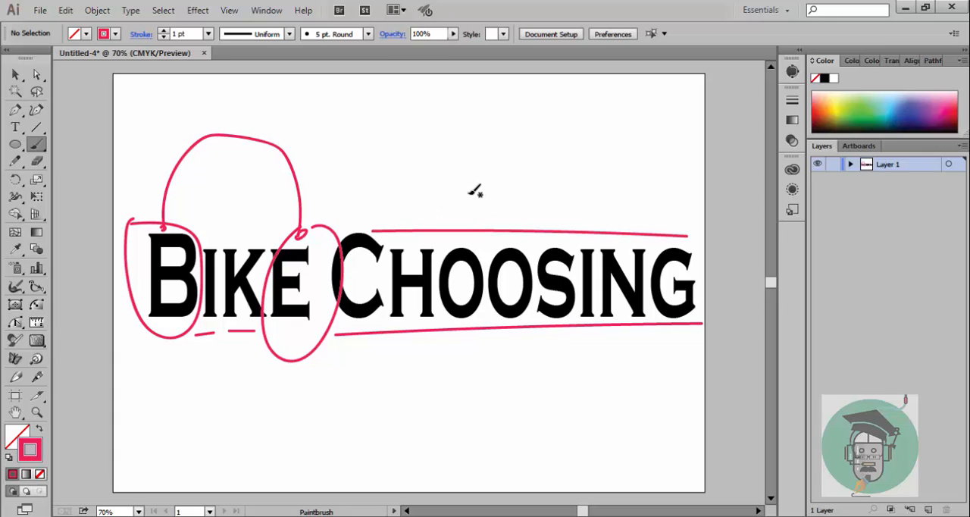
Step: Mark the double O of "Choosing" with a pointed peak, a U-shaped curve, a short line beneath and a surrounding rectangle
drag(467, 176, 464, 269)
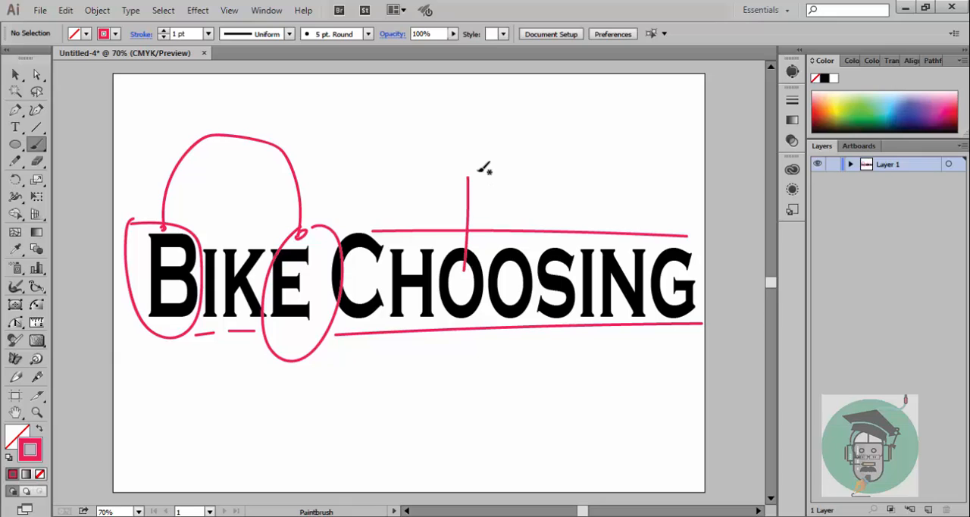
drag(469, 176, 501, 266)
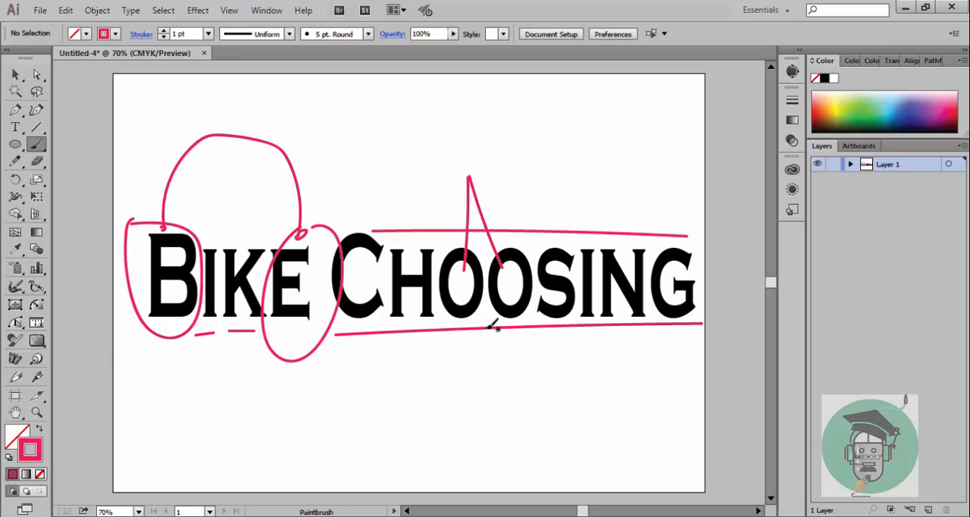
mouse_move(462, 292)
mouse_down()
mouse_move(473, 357)
mouse_move(504, 356)
mouse_move(521, 300)
mouse_up()
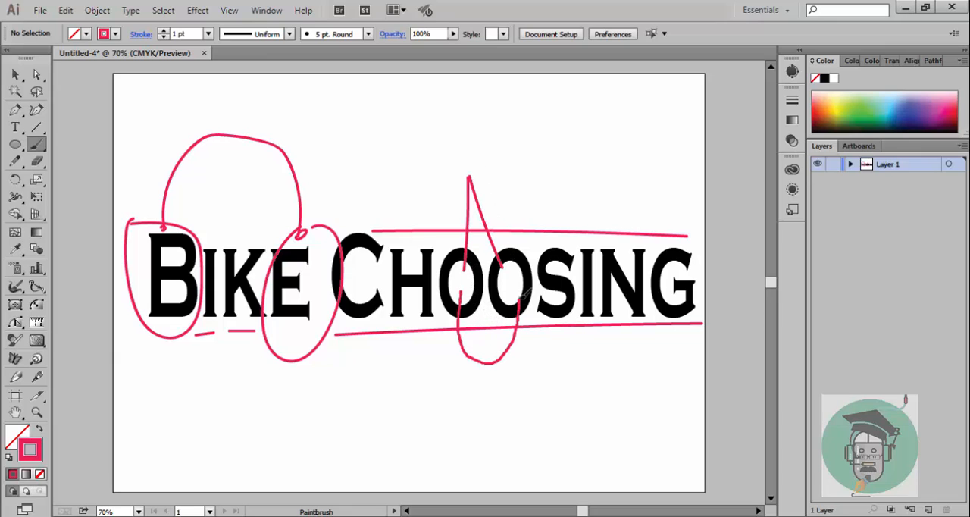
drag(439, 347, 570, 347)
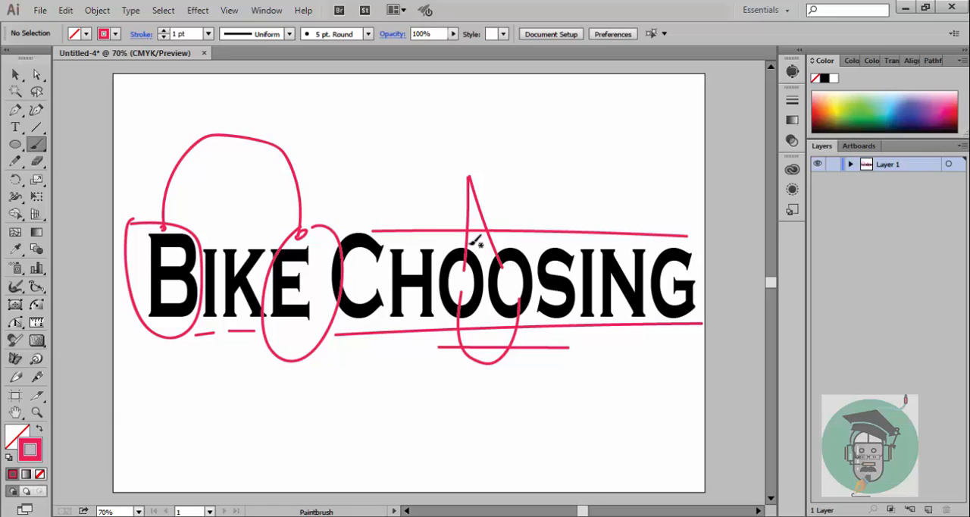
mouse_move(448, 233)
mouse_down()
mouse_move(515, 233)
mouse_move(535, 273)
mouse_move(520, 324)
mouse_move(452, 326)
mouse_move(452, 227)
mouse_up()
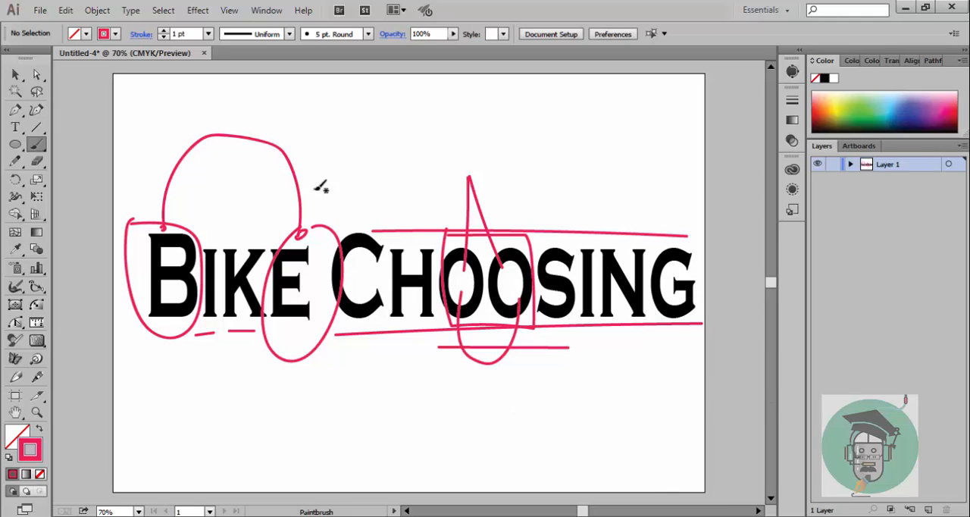
Step: Delete the rectangle, the two peak strokes and the U-shaped curve painted around the double O
click(15, 74)
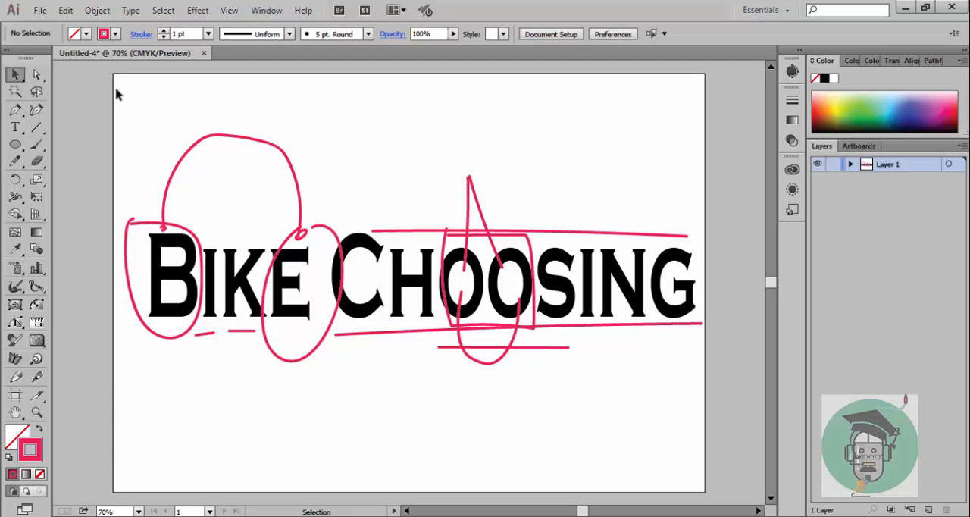
click(446, 231)
key(Delete)
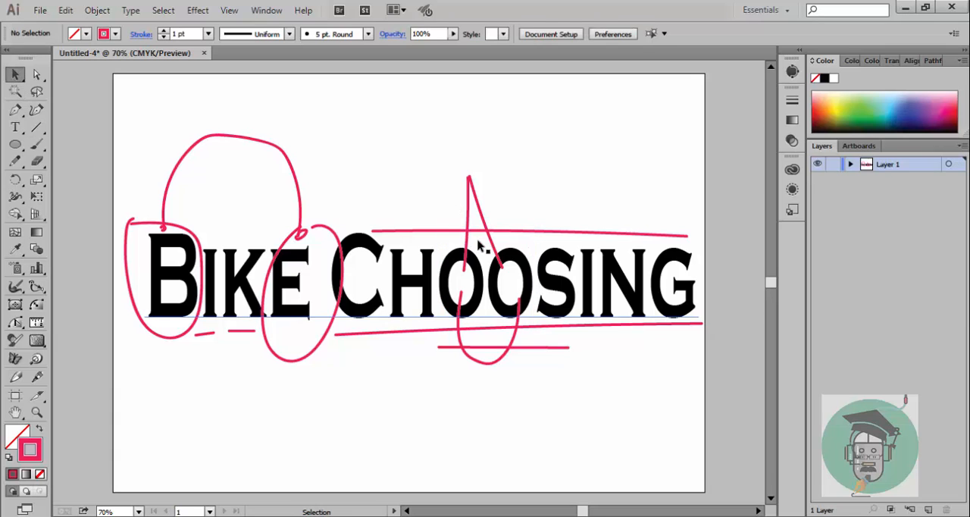
click(499, 248)
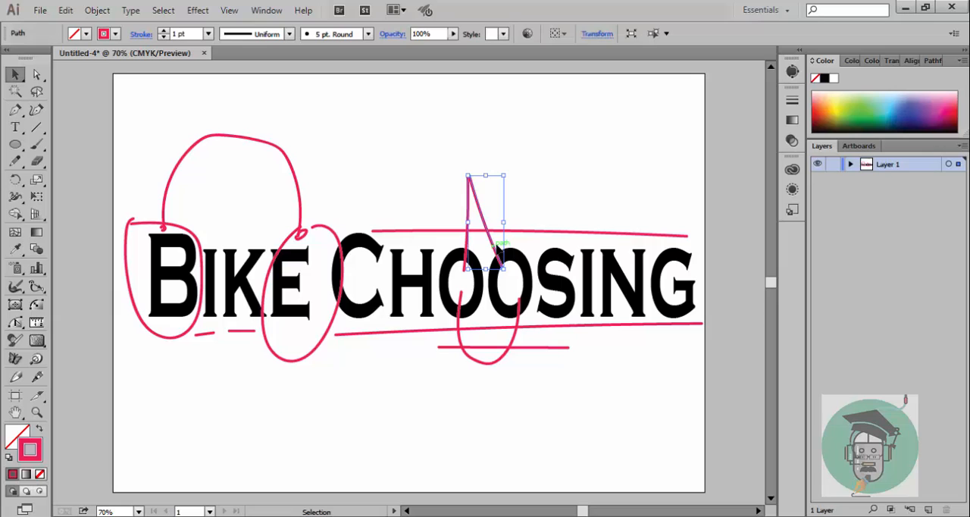
key(Delete)
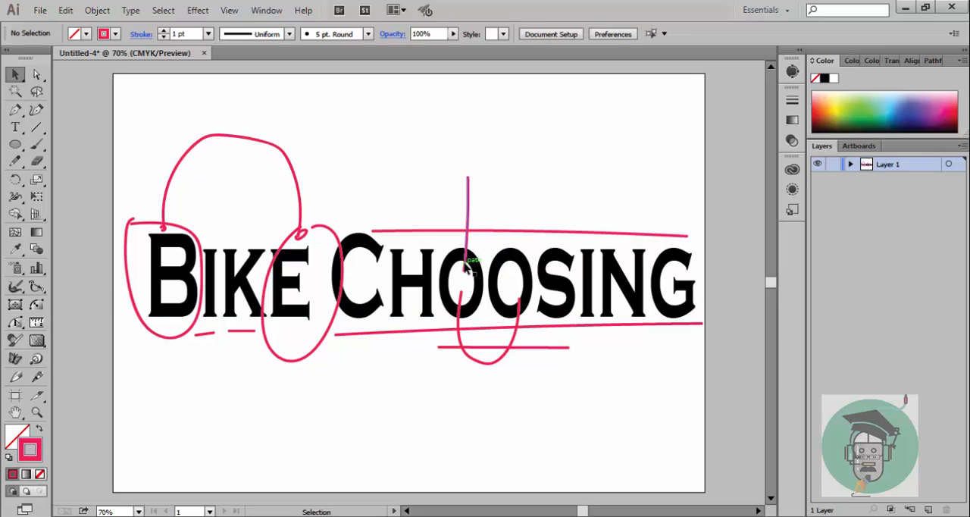
click(468, 262)
key(Delete)
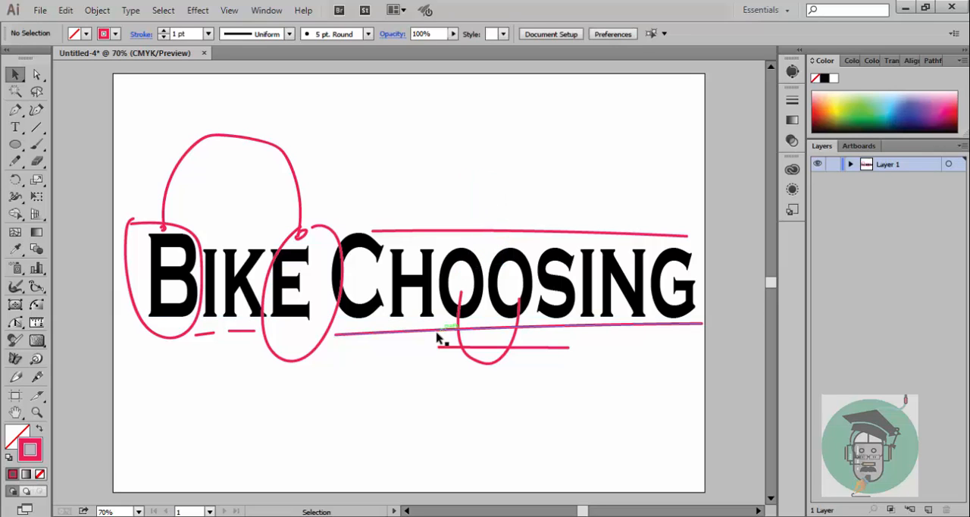
click(461, 338)
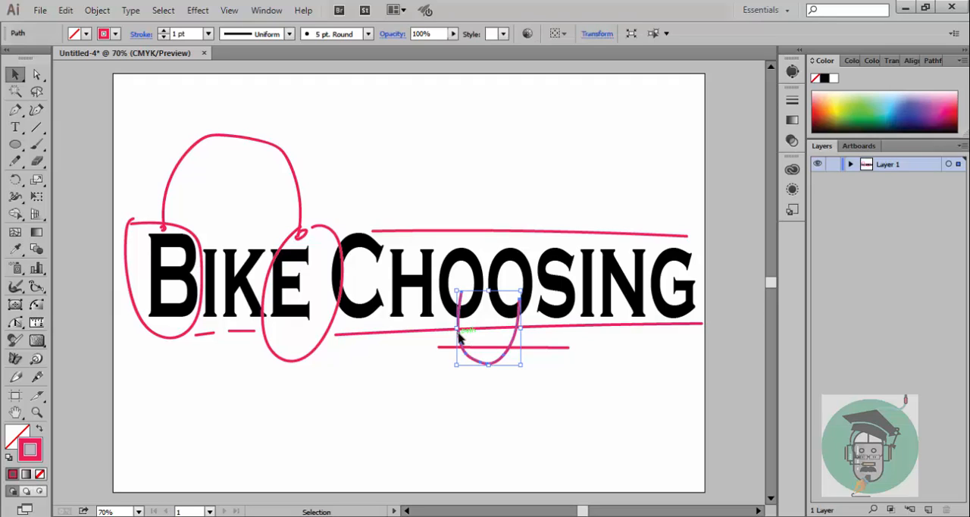
key(Delete)
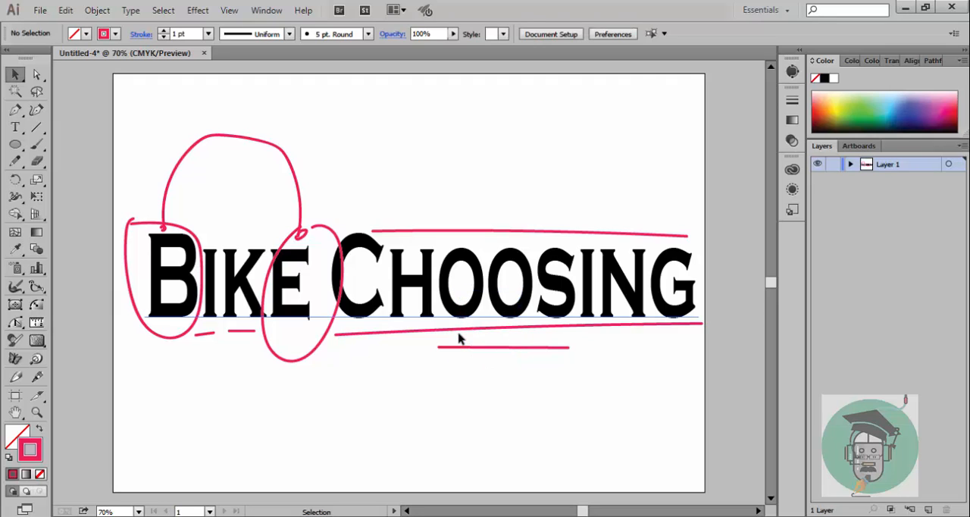
Step: Delete the long lines below and above "Choosing" and the short line beneath the double O
click(467, 330)
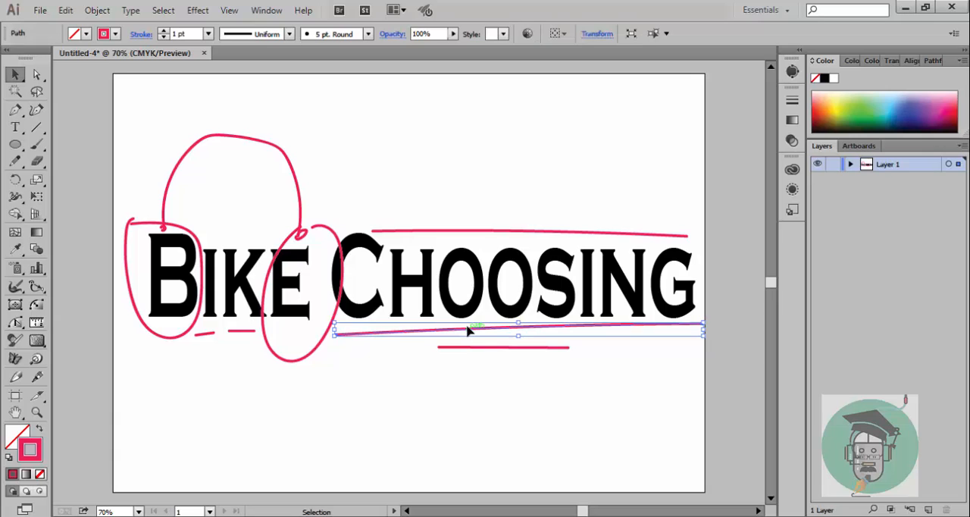
key(Delete)
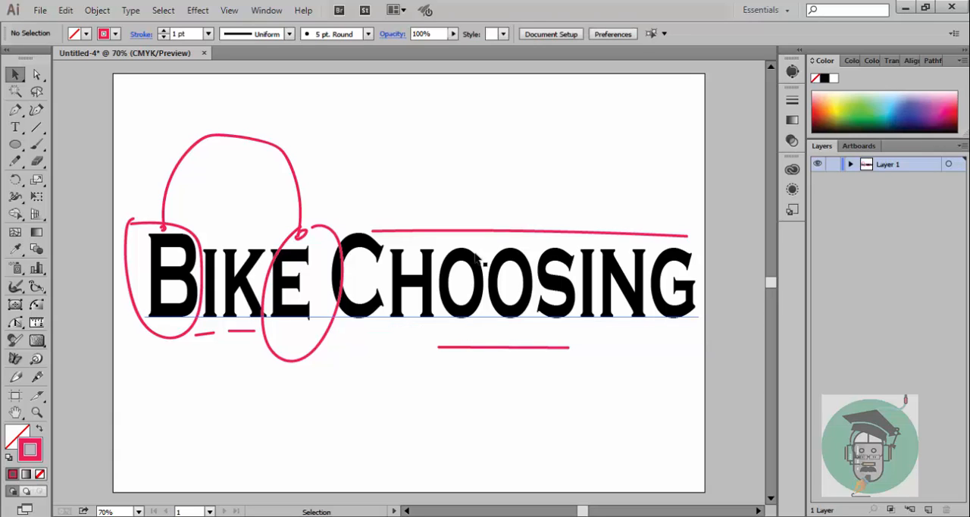
click(493, 233)
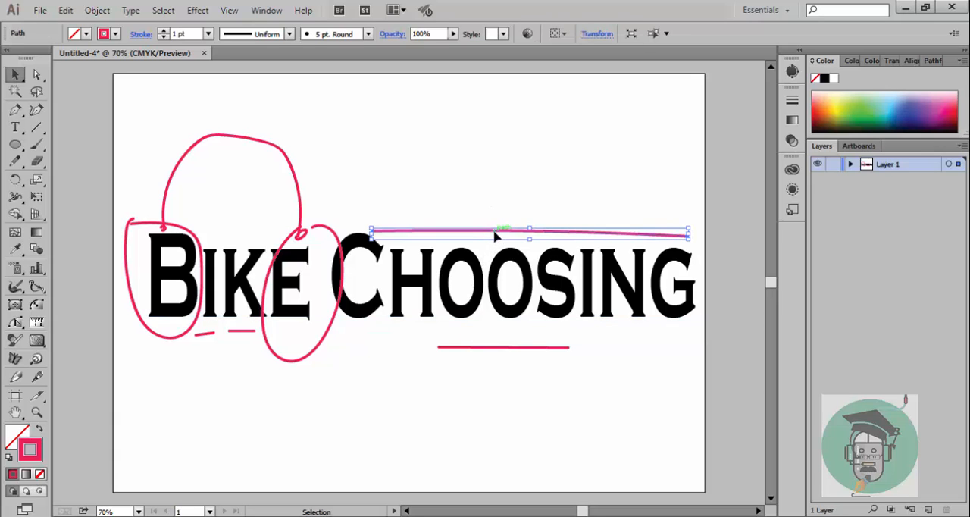
key(Delete)
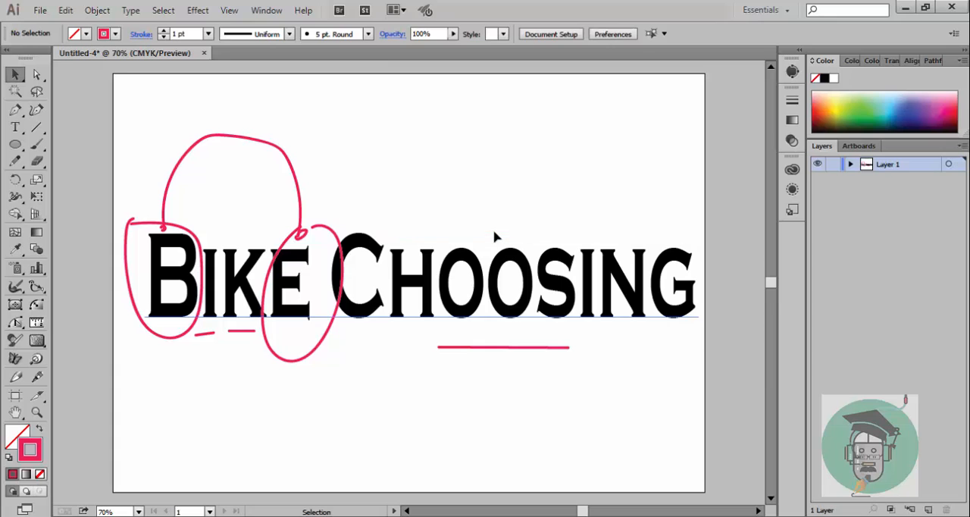
click(501, 349)
key(Delete)
Step: Delete the arch above "Bike", the loops around the E and B, and the small end marks above those letters
click(294, 179)
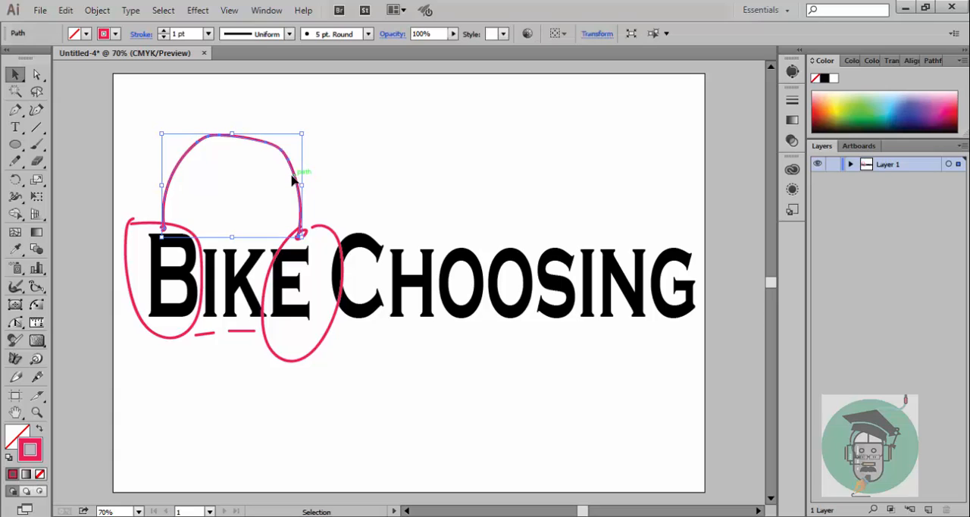
key(Delete)
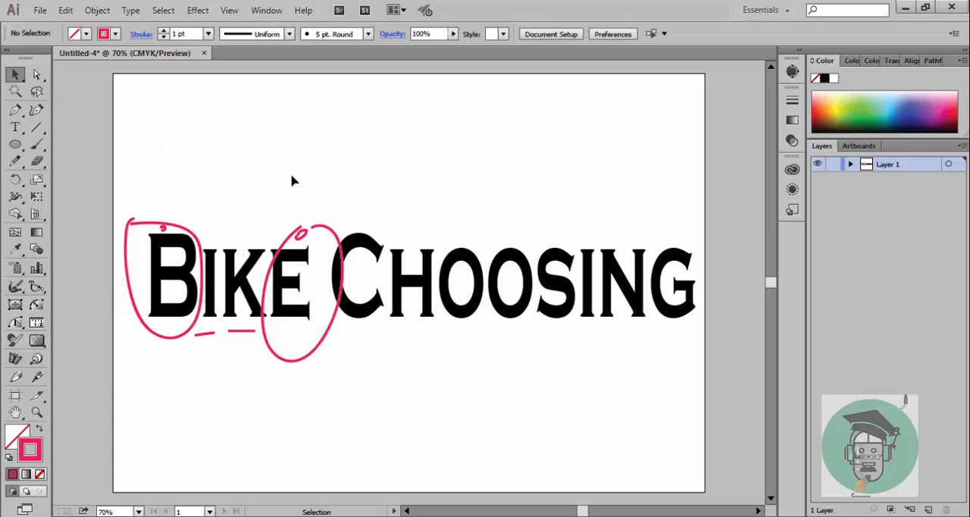
click(293, 251)
key(Delete)
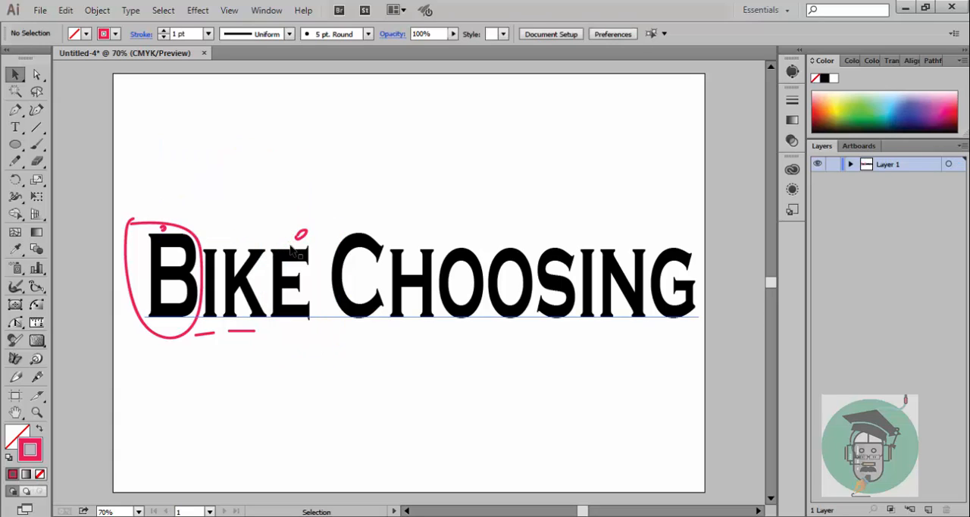
click(304, 237)
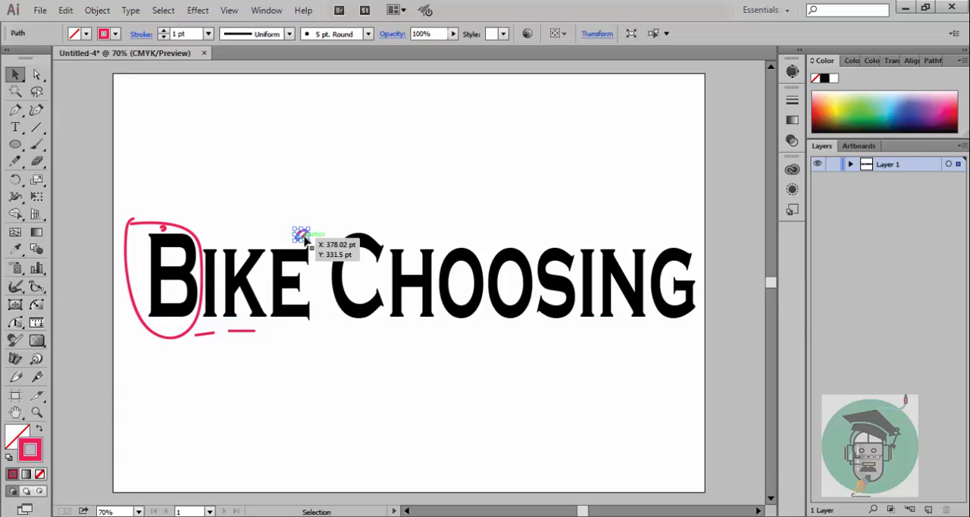
key(Delete)
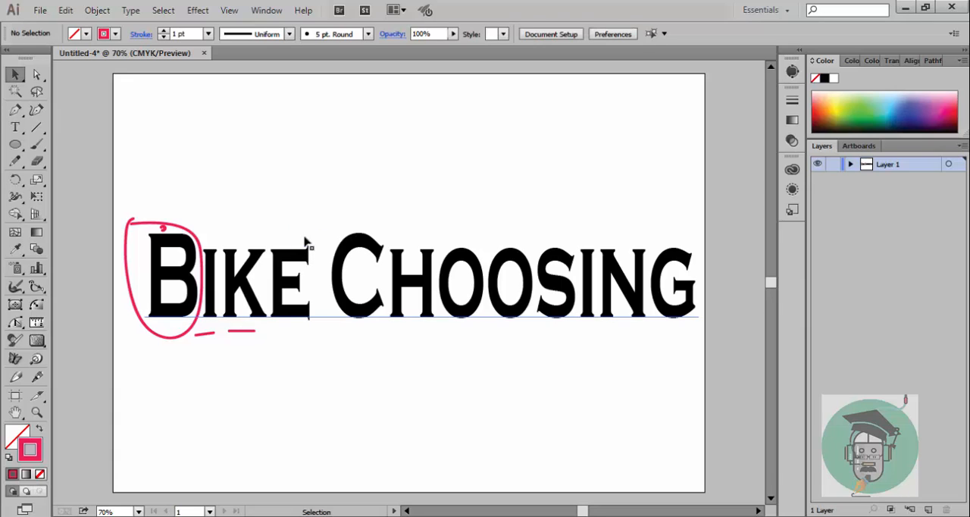
click(197, 240)
key(Delete)
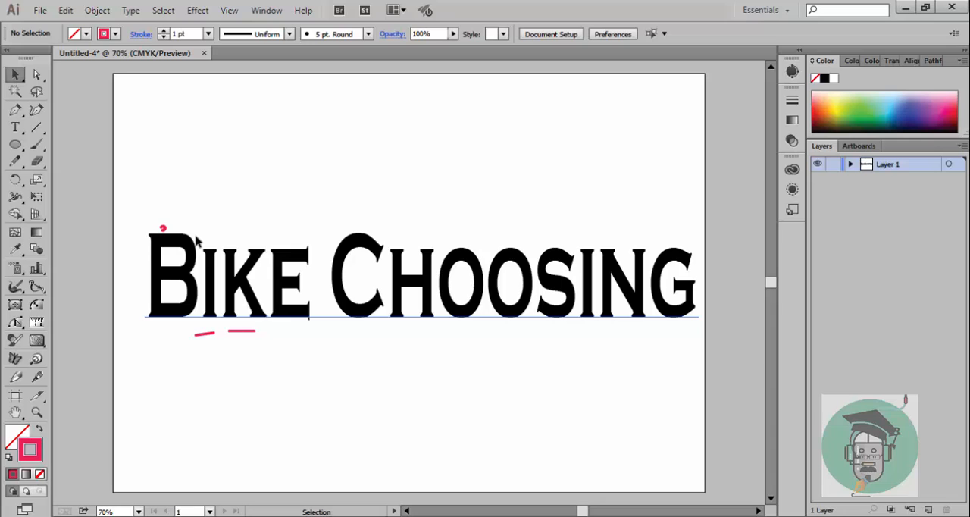
click(163, 228)
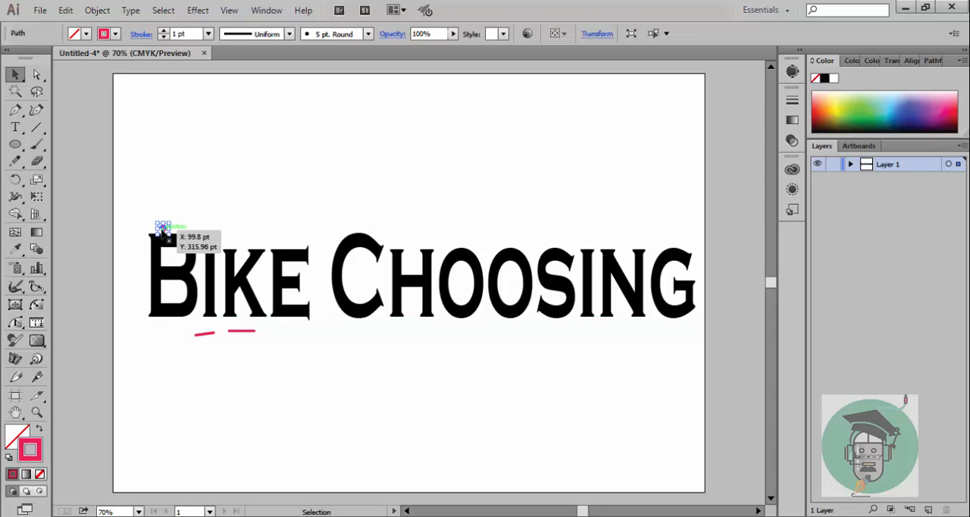
key(Delete)
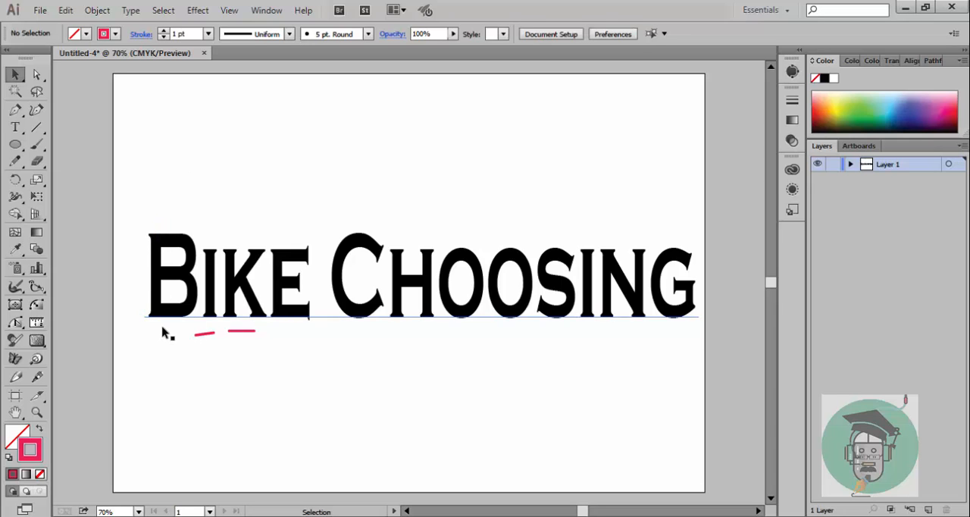
Step: Move the "Bike Choosing" text clear to delete the two dashes under it, and reposition the text slightly below the artboard's middle
mouse_move(163, 332)
mouse_down()
mouse_move(184, 337)
mouse_move(169, 331)
mouse_up()
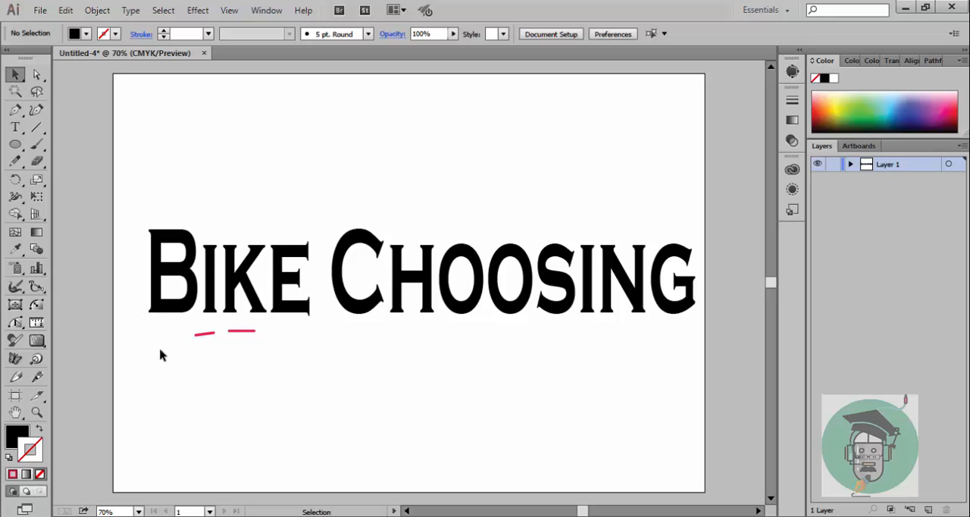
mouse_move(164, 345)
mouse_down()
mouse_move(202, 340)
mouse_move(144, 307)
mouse_move(184, 368)
mouse_move(174, 342)
mouse_move(293, 374)
mouse_up()
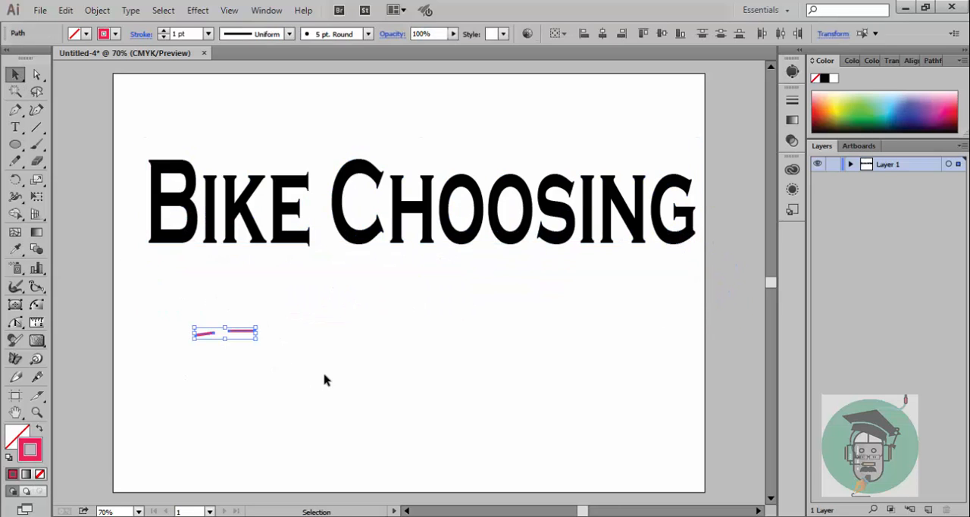
key(Delete)
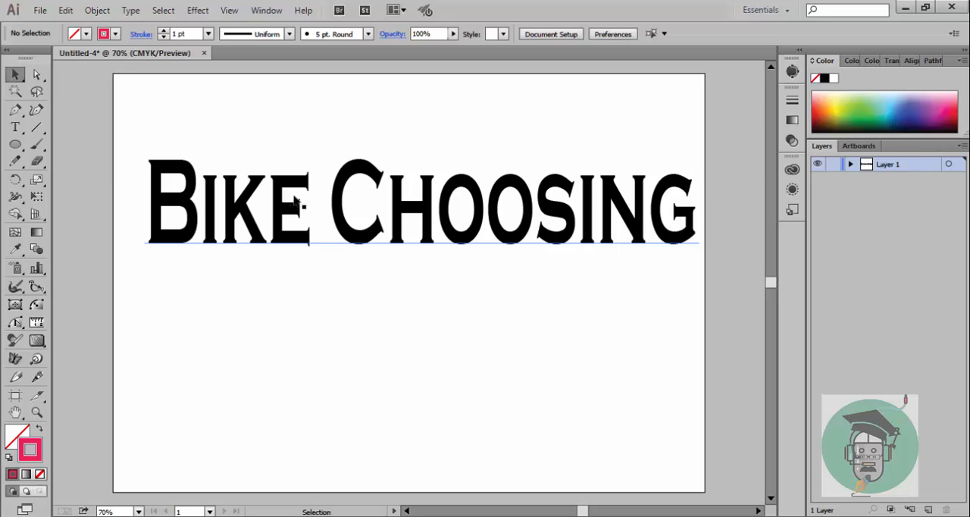
drag(288, 257, 279, 371)
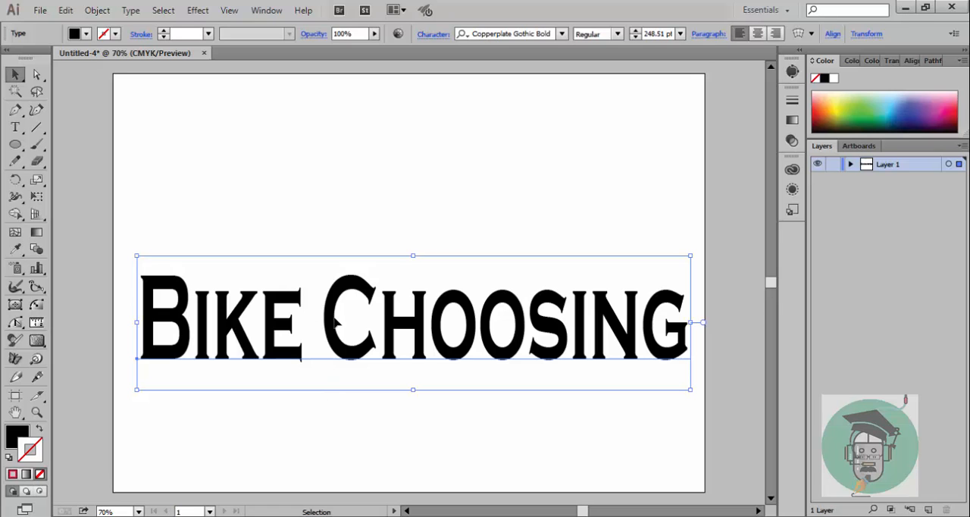
Step: Move the "Bike Choosing" text slightly upward on the artboard and deselect it
mouse_move(335, 319)
mouse_down()
mouse_move(333, 295)
mouse_move(335, 304)
mouse_up()
click(381, 441)
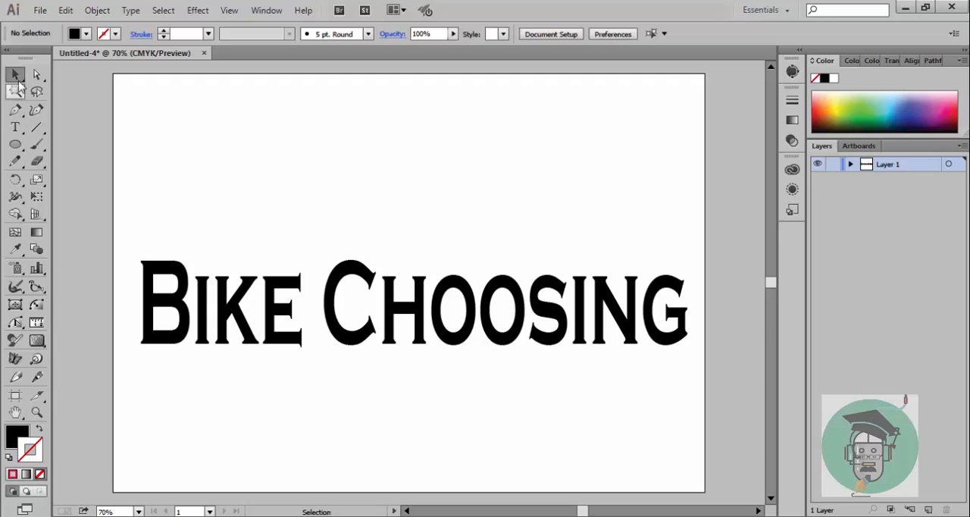
click(490, 330)
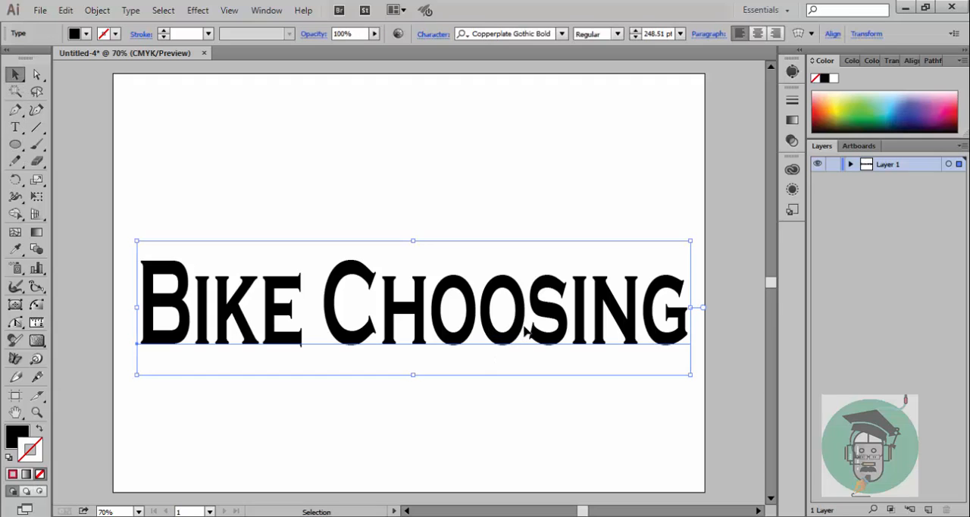
double_click(528, 330)
drag(529, 331, 445, 322)
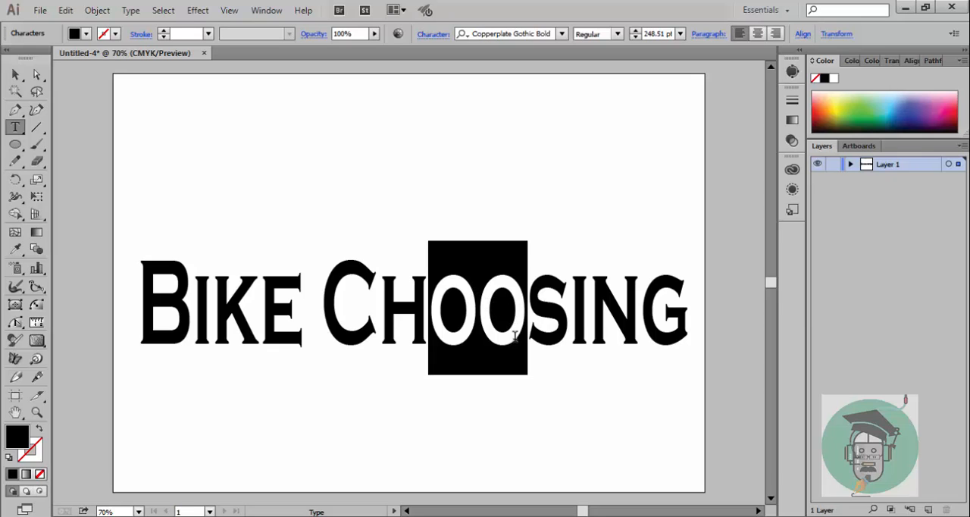
click(537, 380)
drag(533, 322, 449, 334)
click(467, 261)
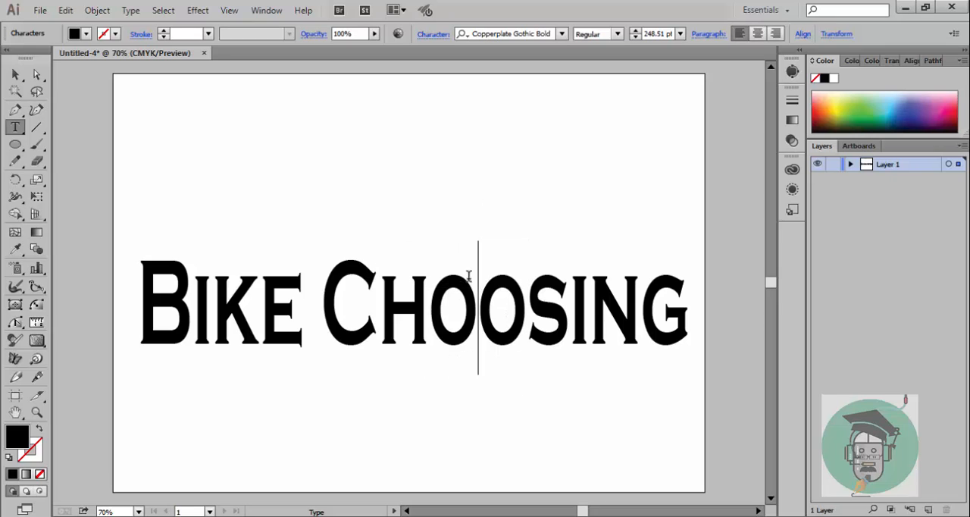
click(526, 307)
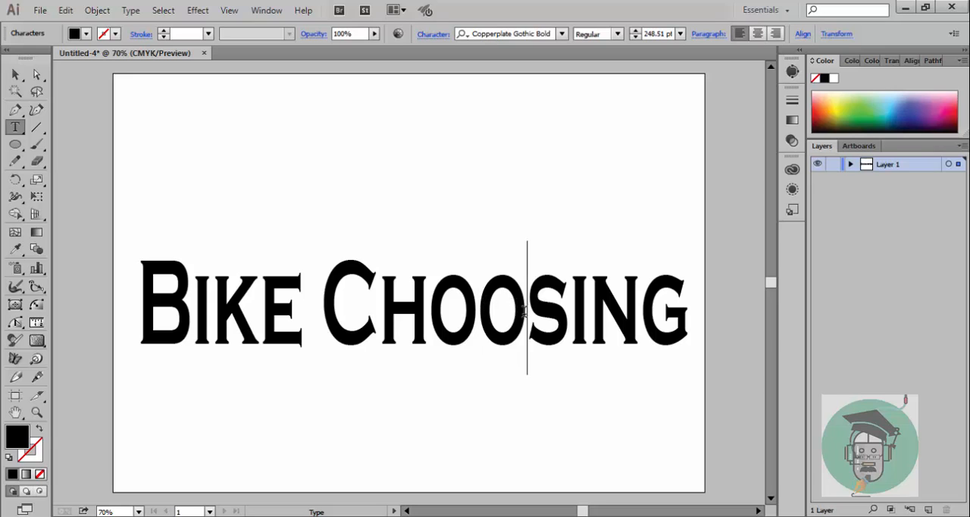
Step: Draw a circle with the Ellipse tool above the text, giving it no fill and a black stroke
drag(16, 144, 64, 177)
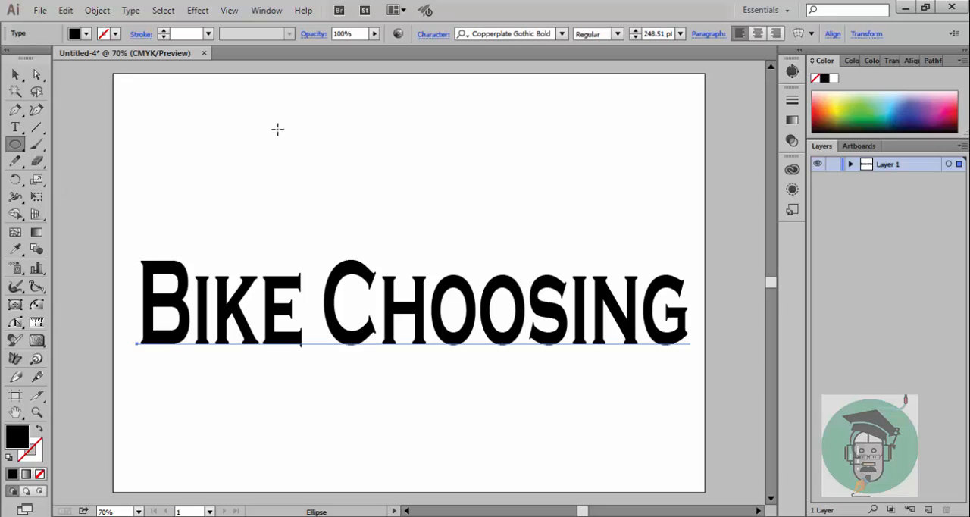
drag(267, 121, 345, 201)
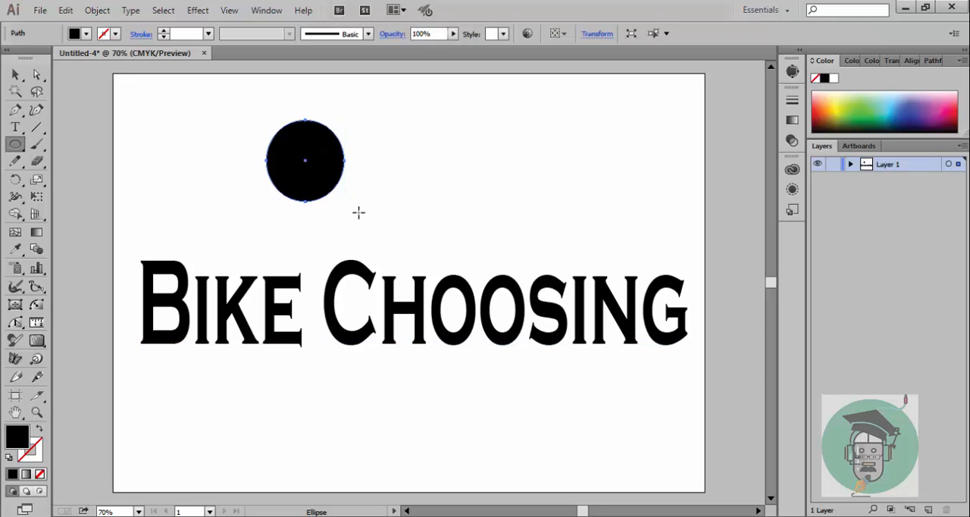
click(39, 430)
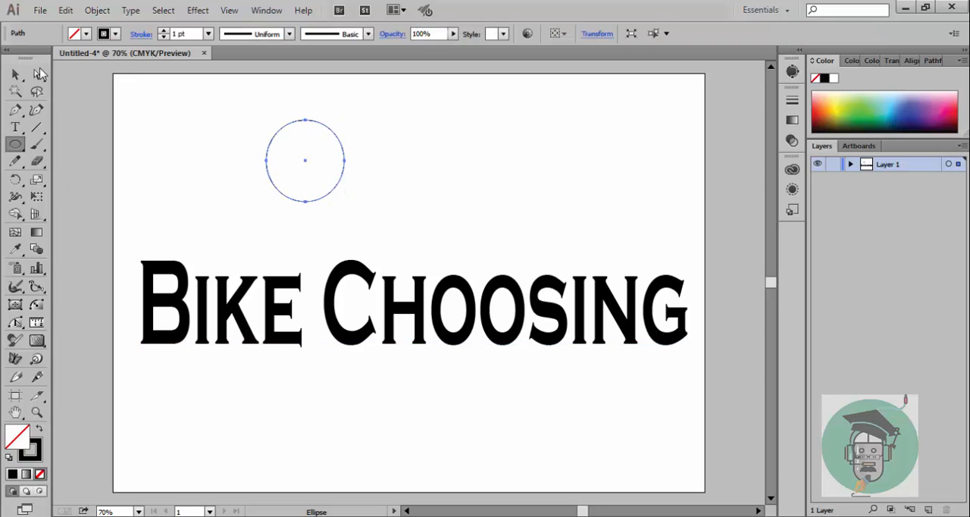
Step: Try stroke weights of 8, 16, 18, 40 and 14 pt on the circle
click(209, 34)
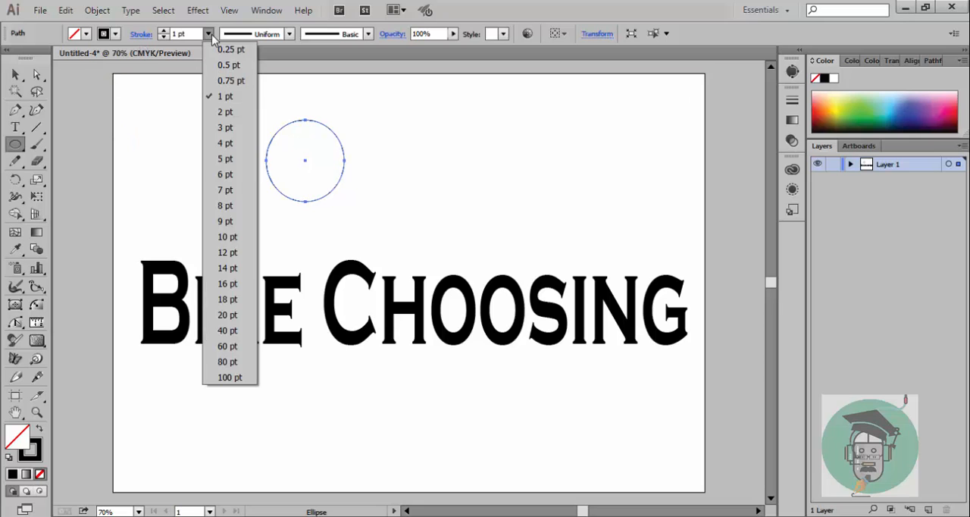
click(225, 205)
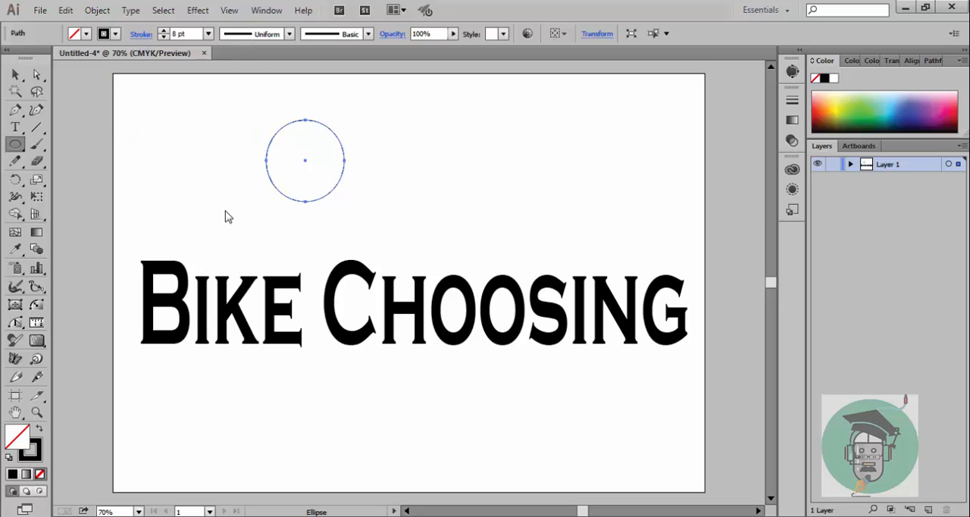
click(208, 34)
click(225, 282)
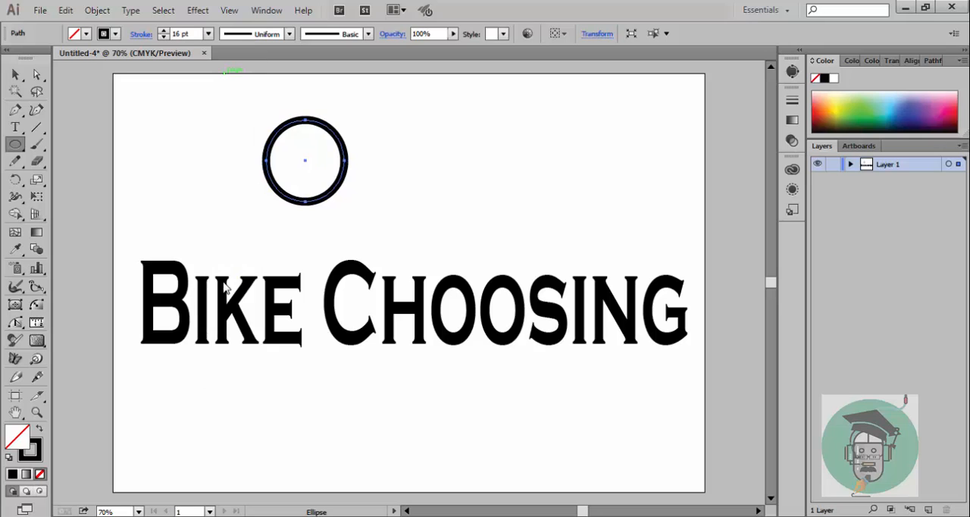
click(208, 34)
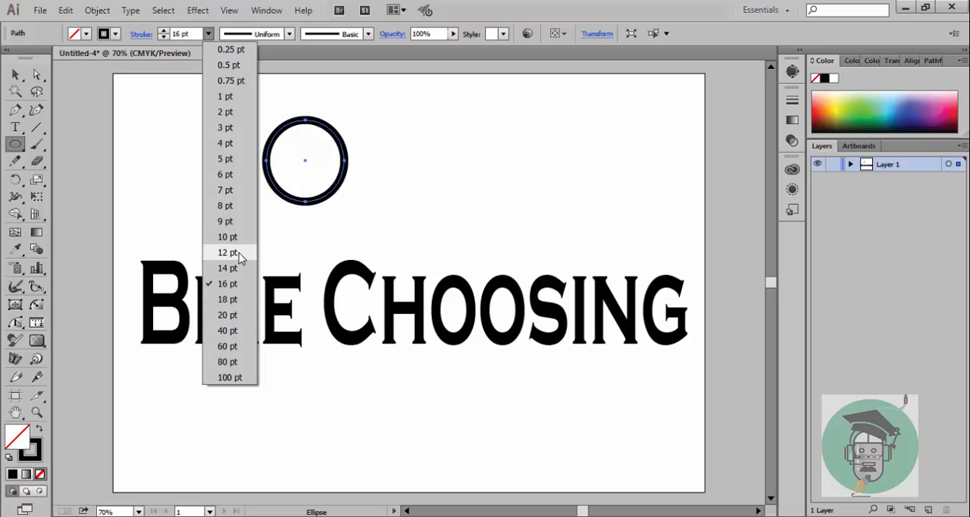
click(226, 297)
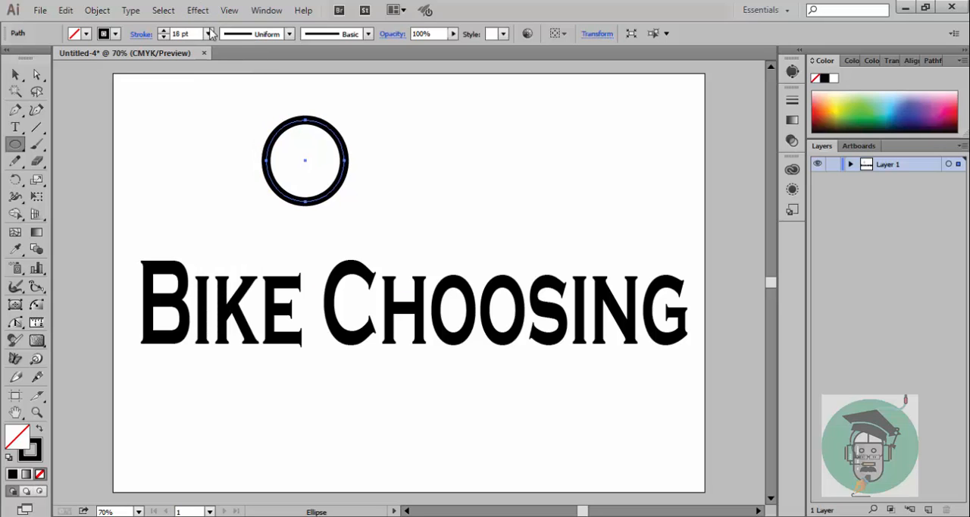
click(209, 34)
click(222, 332)
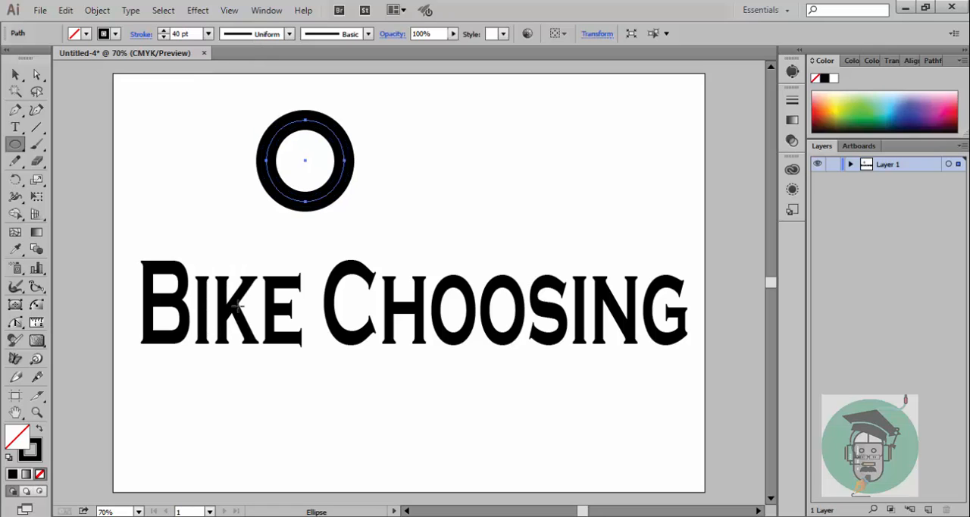
click(208, 35)
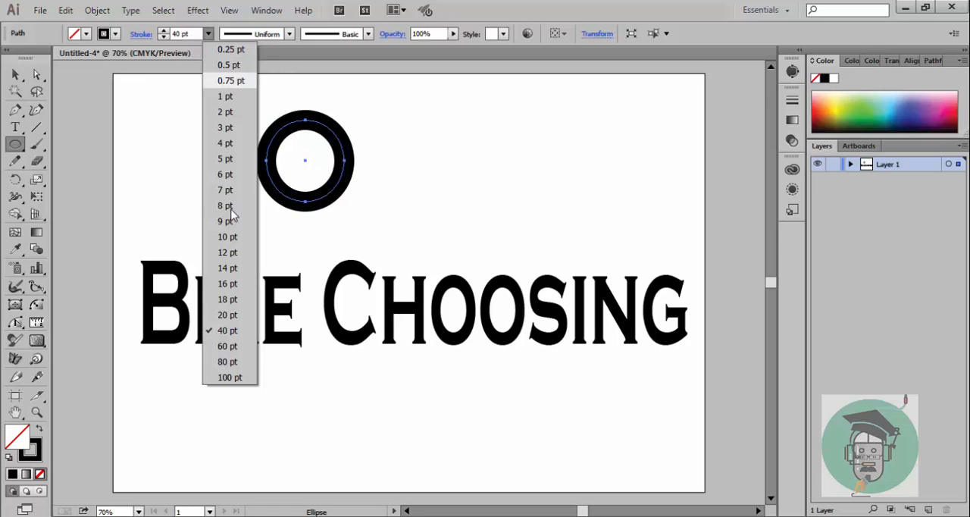
click(220, 269)
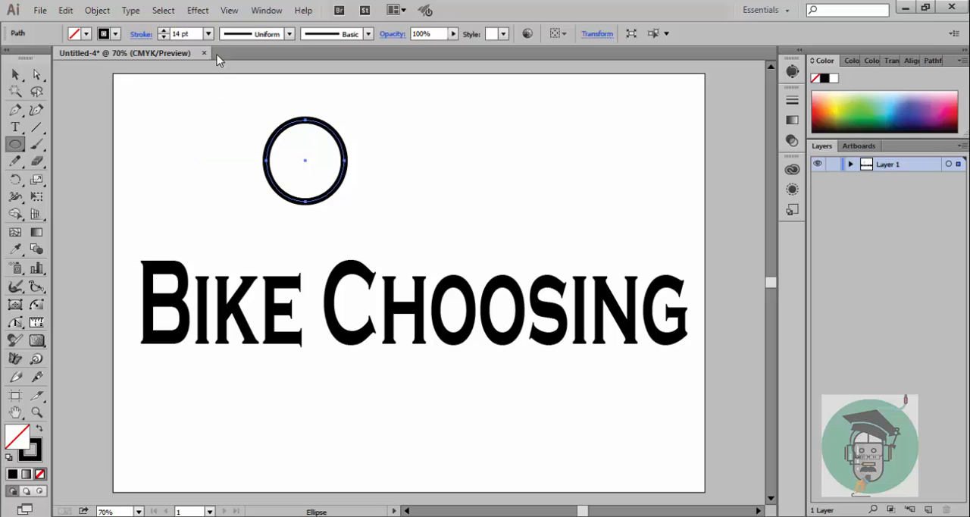
Step: Set the circle's stroke weight to 20 pt and reshape it into a narrow oval fitted over the first O of "Choosing"
click(209, 34)
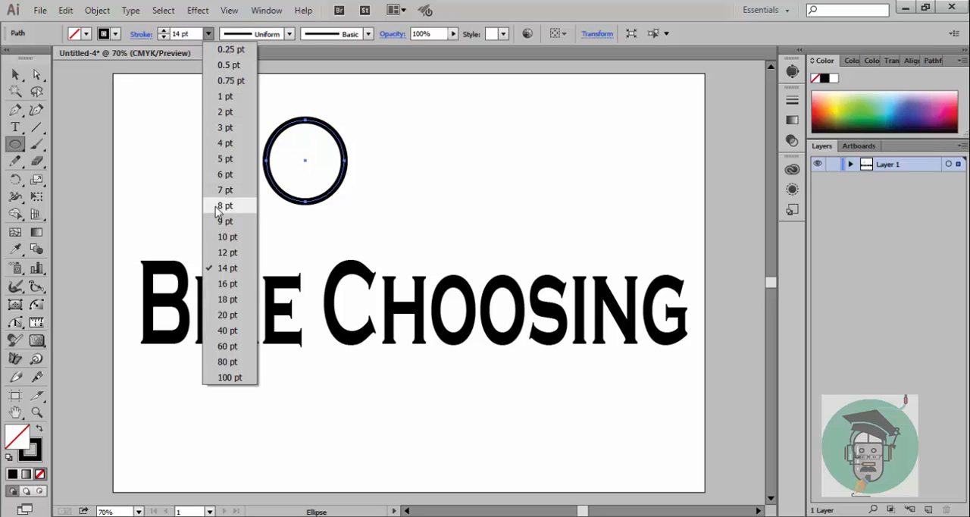
click(222, 317)
click(16, 74)
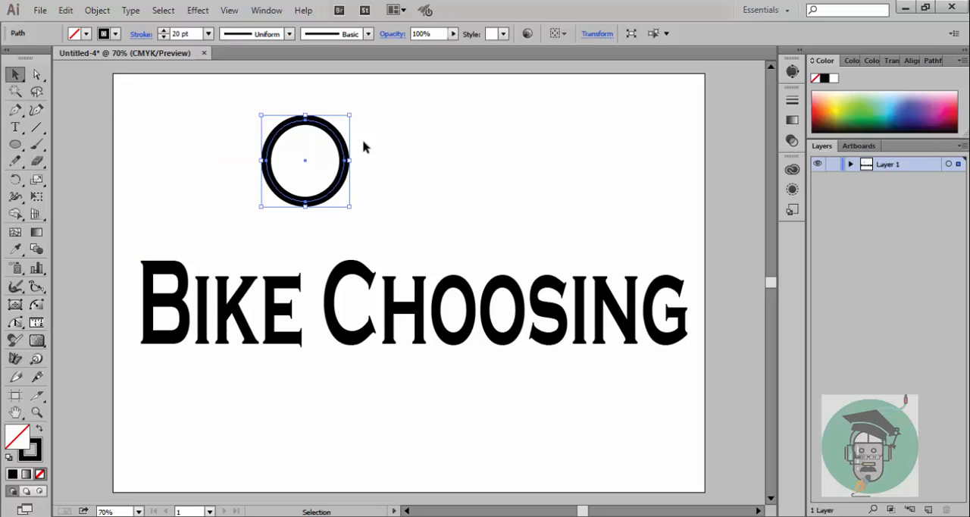
drag(345, 149, 488, 301)
drag(402, 313, 429, 313)
drag(491, 313, 478, 312)
drag(453, 358, 452, 349)
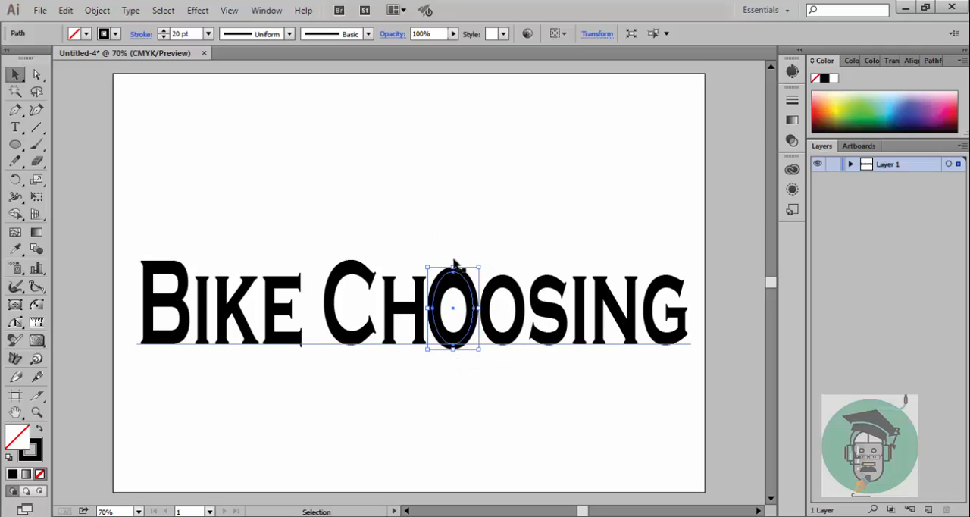
drag(453, 268, 452, 271)
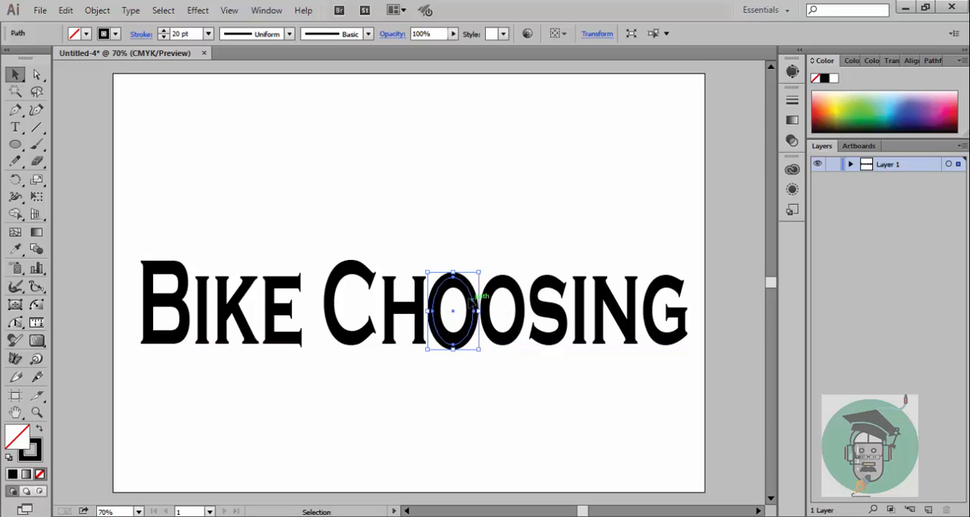
Step: Move the oval off the first O into the empty area above the text
drag(470, 306, 502, 193)
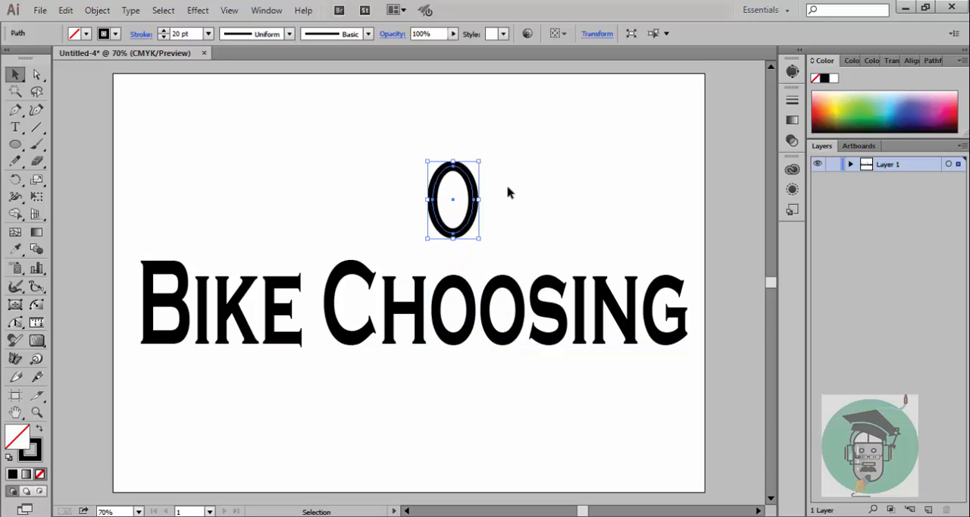
click(508, 197)
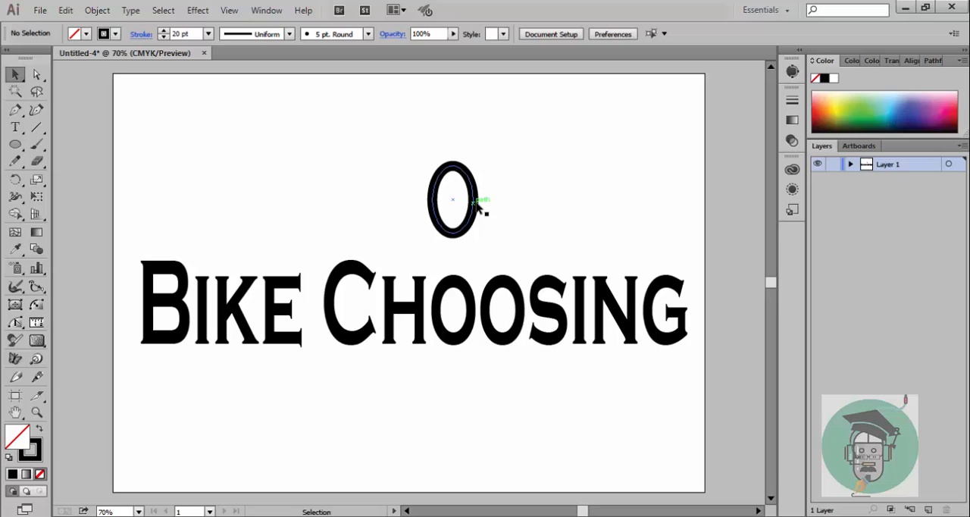
drag(478, 206, 483, 305)
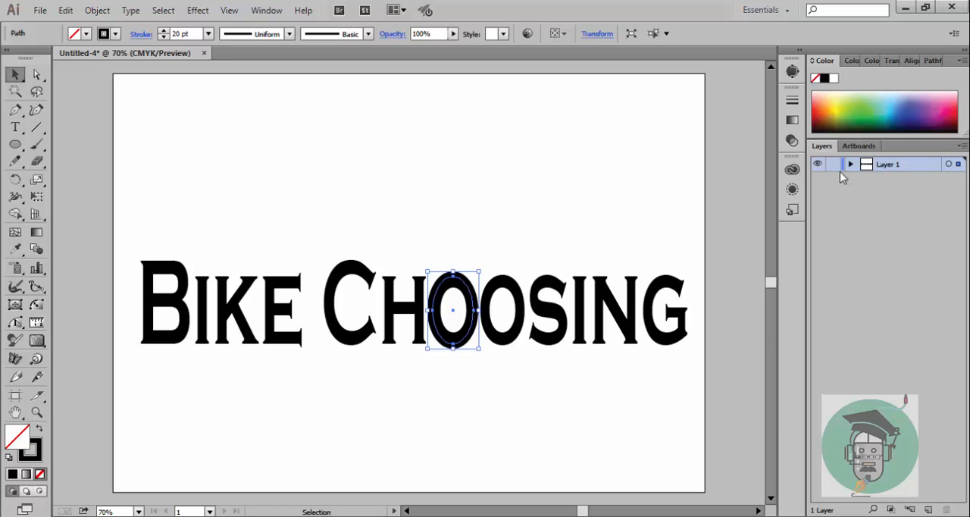
drag(472, 278, 446, 113)
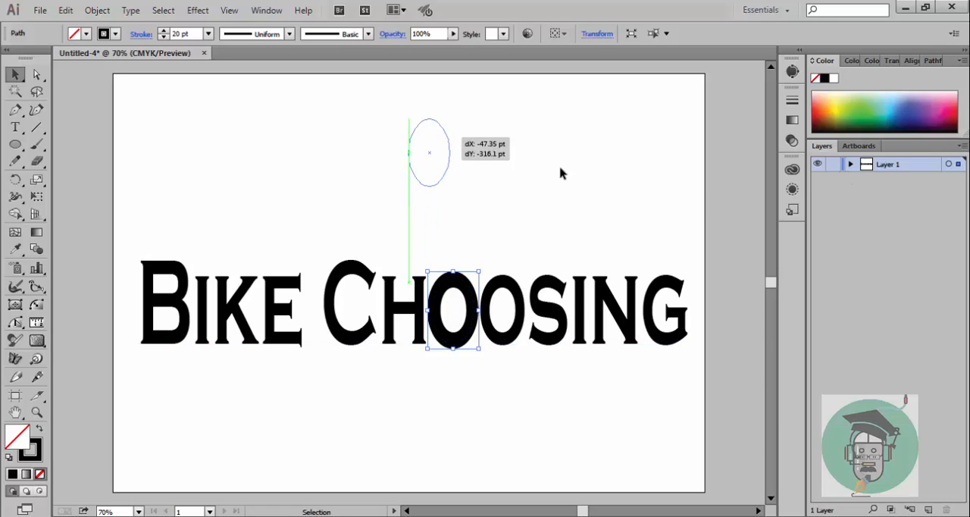
Step: Create a new layer above Layer 1 and name it "bike"
click(929, 509)
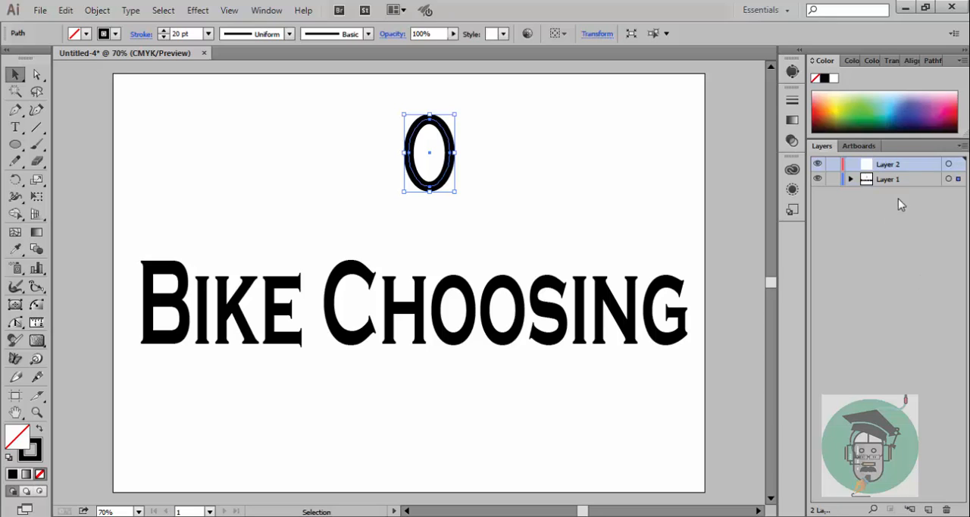
double_click(891, 166)
key(BackSpace)
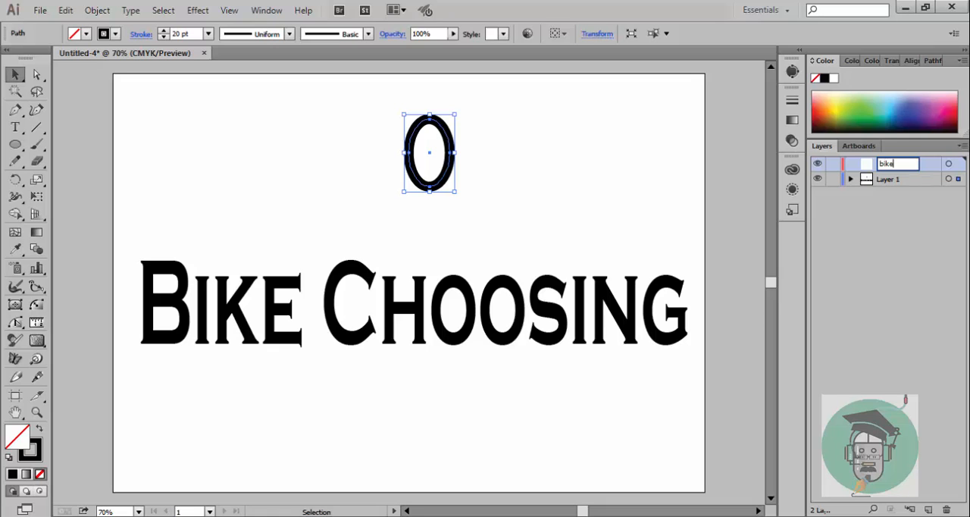
key(Return)
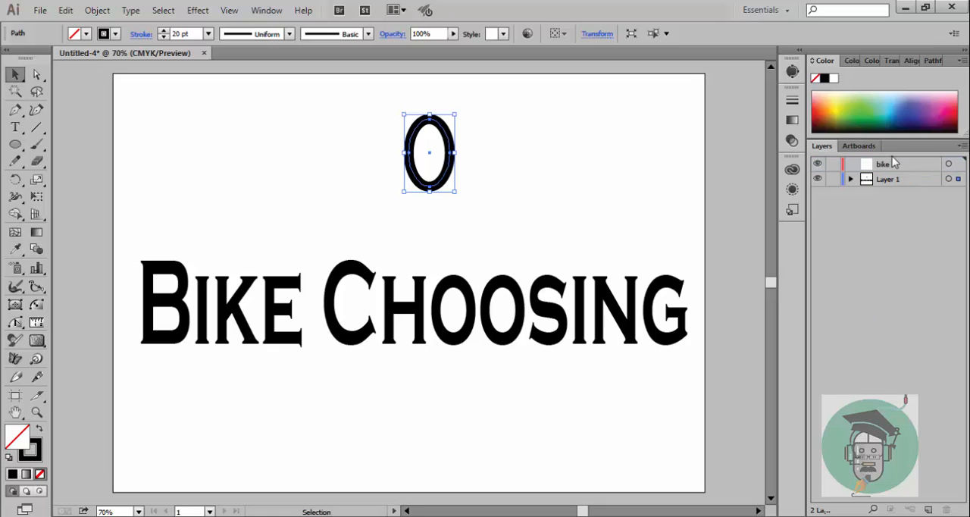
Step: Cut the oval from Layer 1, leaving the text in place
click(833, 179)
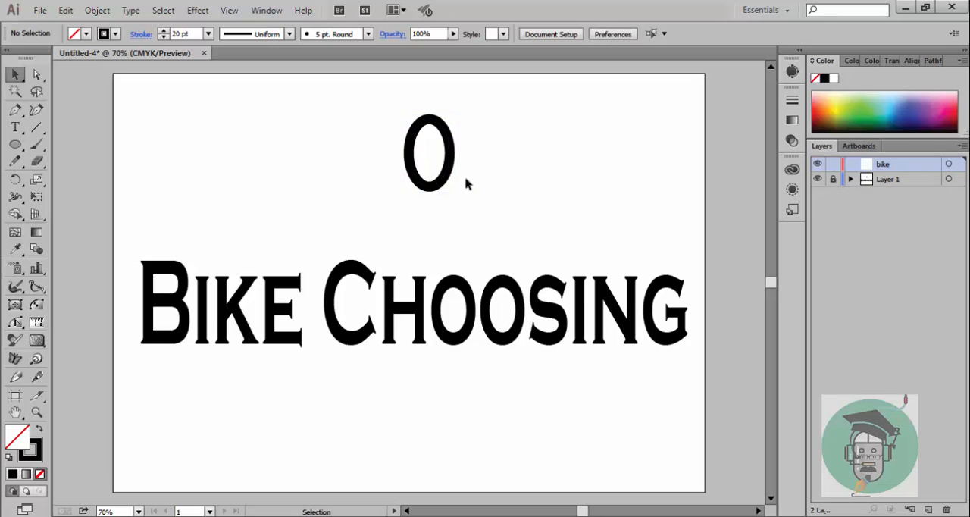
click(833, 180)
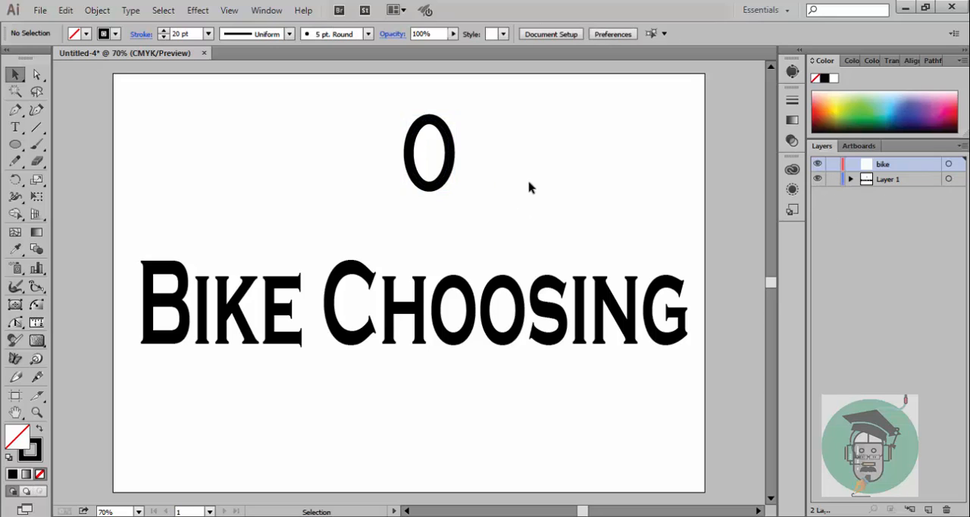
click(453, 161)
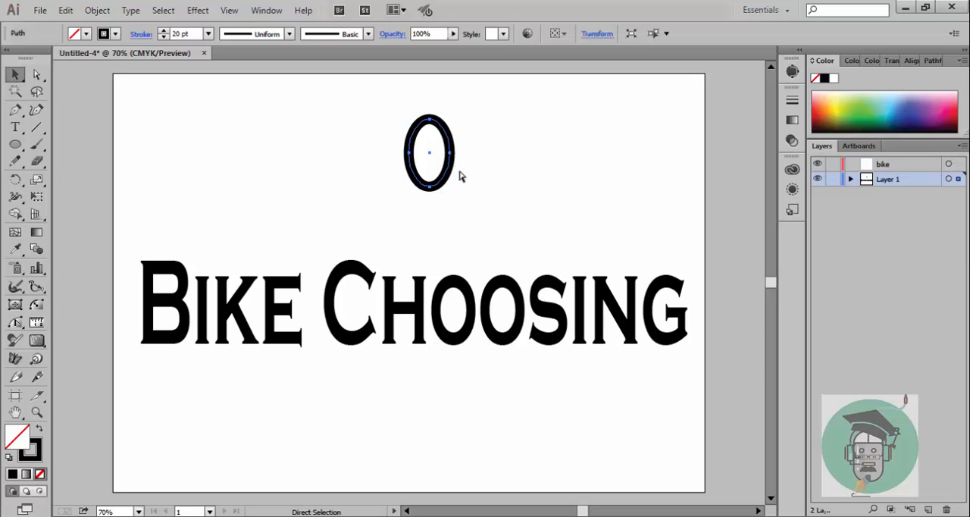
key(v)
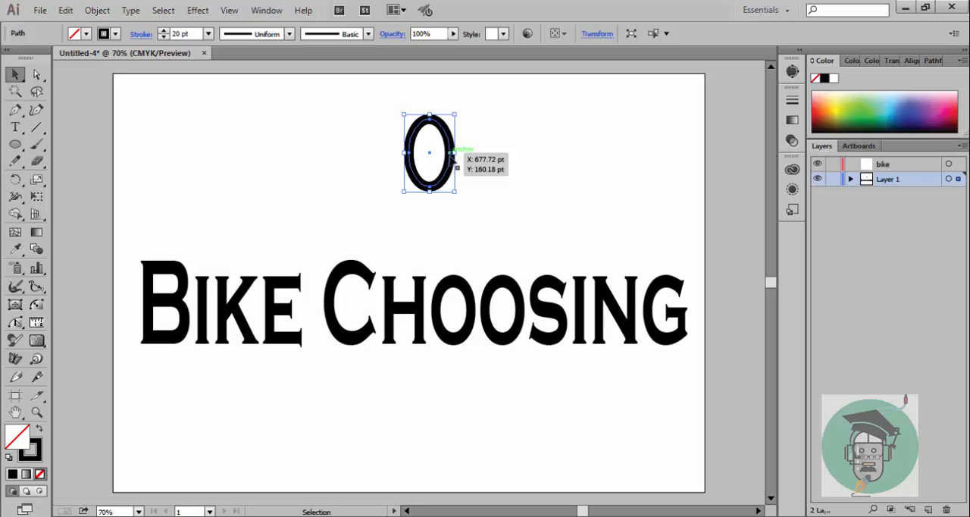
key(Delete)
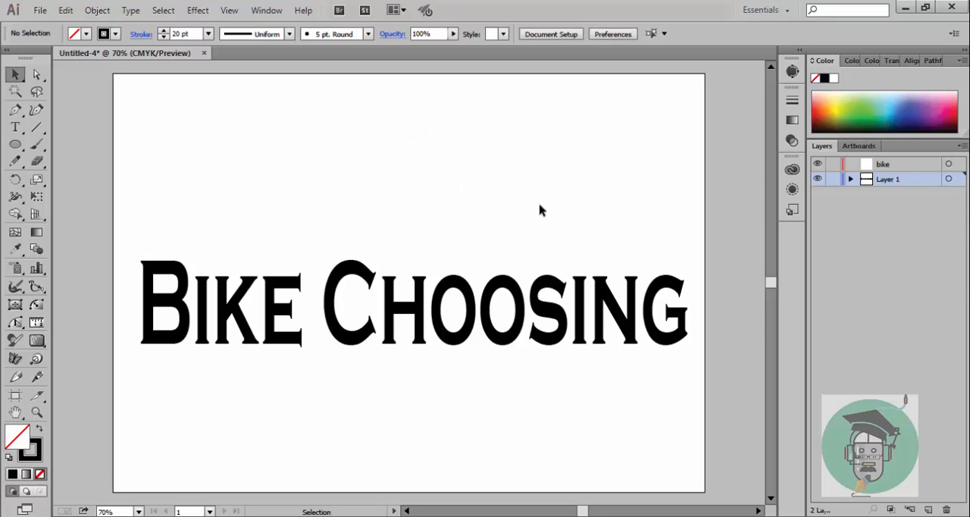
Step: Lock Layer 1 and paste the oval into the "bike" layer
click(833, 182)
click(891, 166)
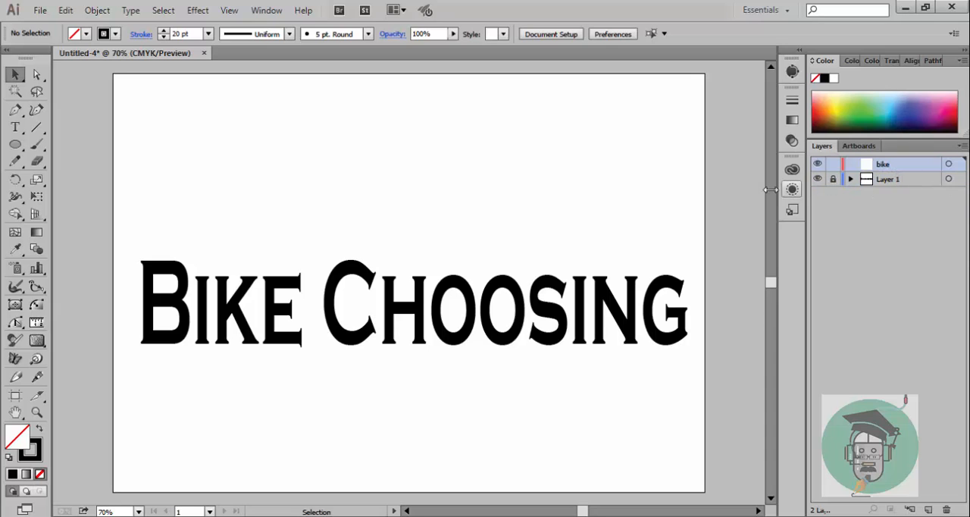
key(a)
key(ctrl+v)
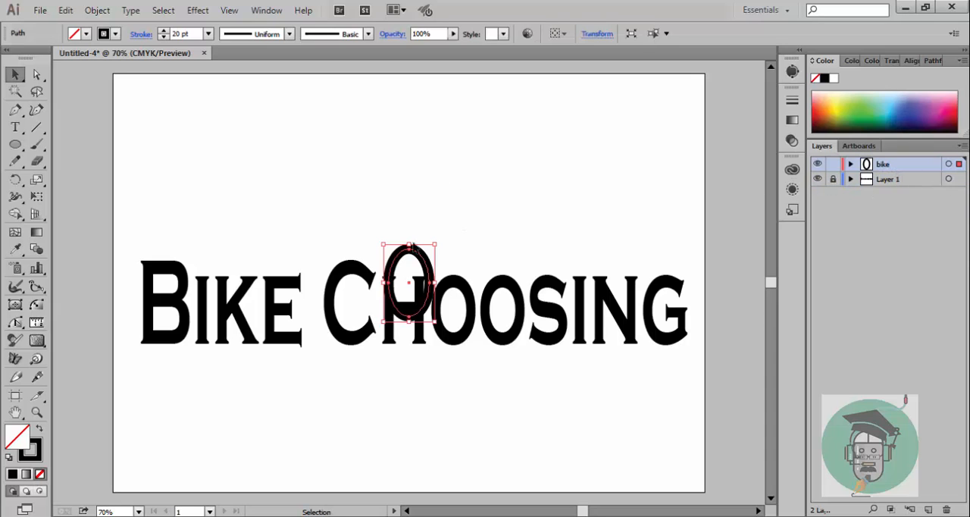
Step: Position the pasted oval over the first O of "Choosing" and deselect it
drag(424, 258, 516, 159)
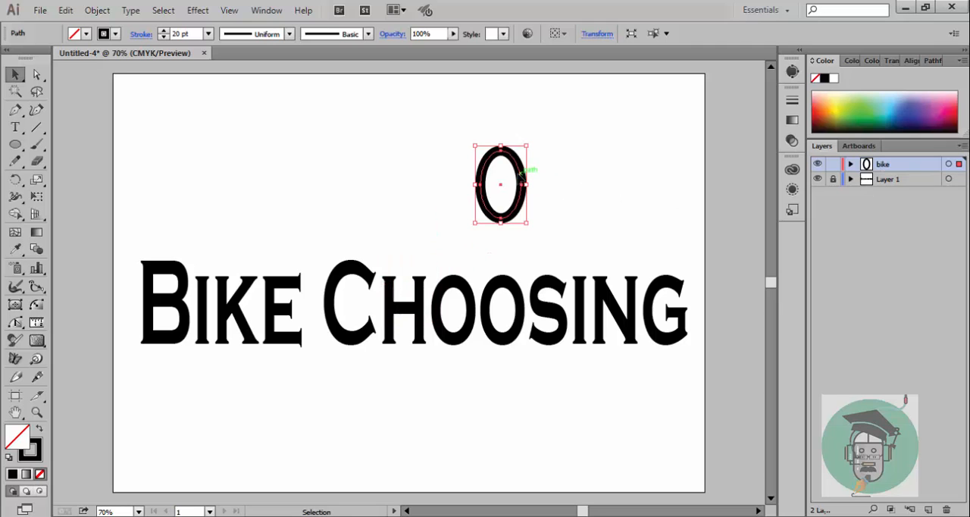
drag(521, 173, 476, 301)
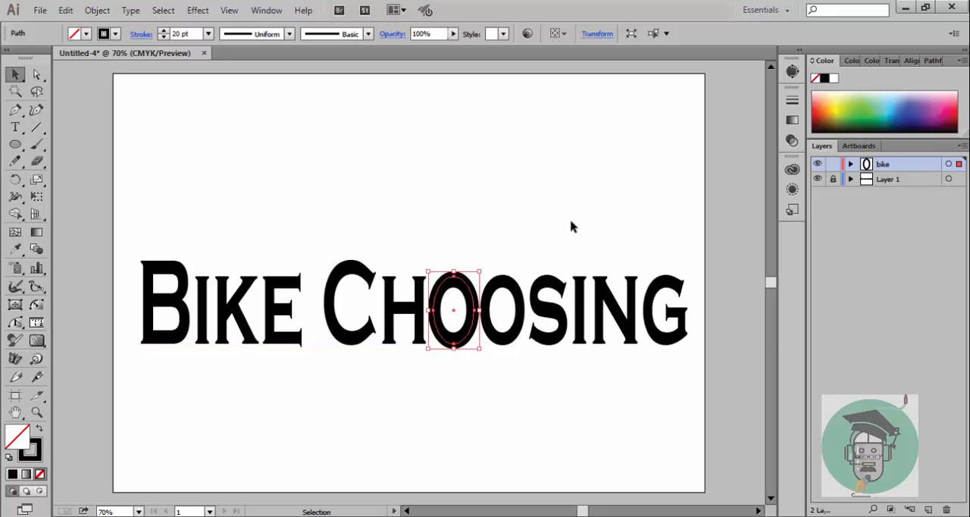
click(635, 222)
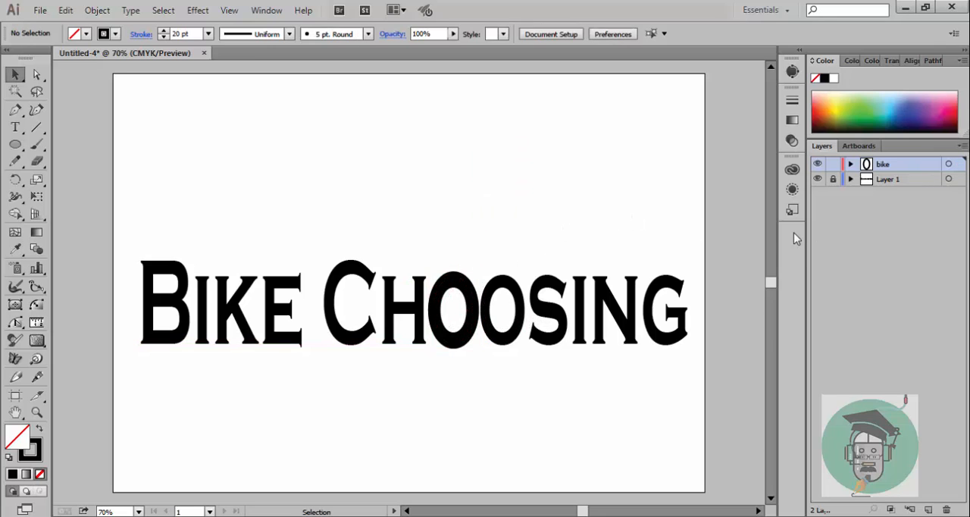
Step: Try outline view on the "bike" layer, moving the oval off the first O and back, and toggle the layer's visibility
click(478, 293)
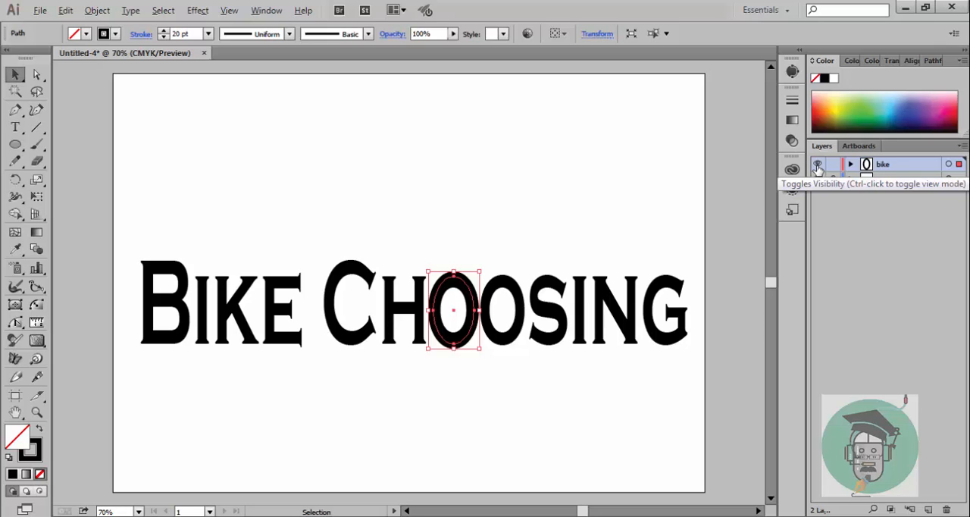
key(alt)
ctrl+click(818, 166)
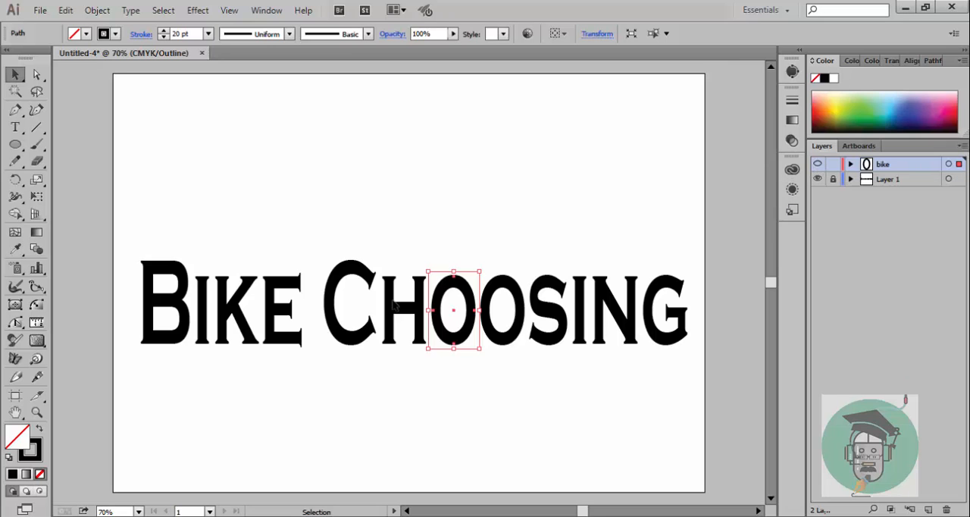
drag(472, 291, 472, 205)
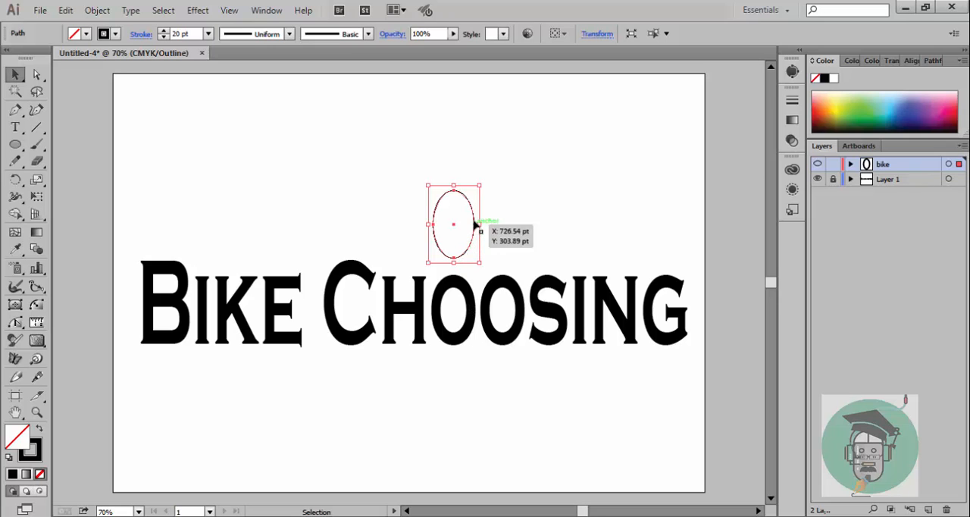
drag(474, 223, 478, 311)
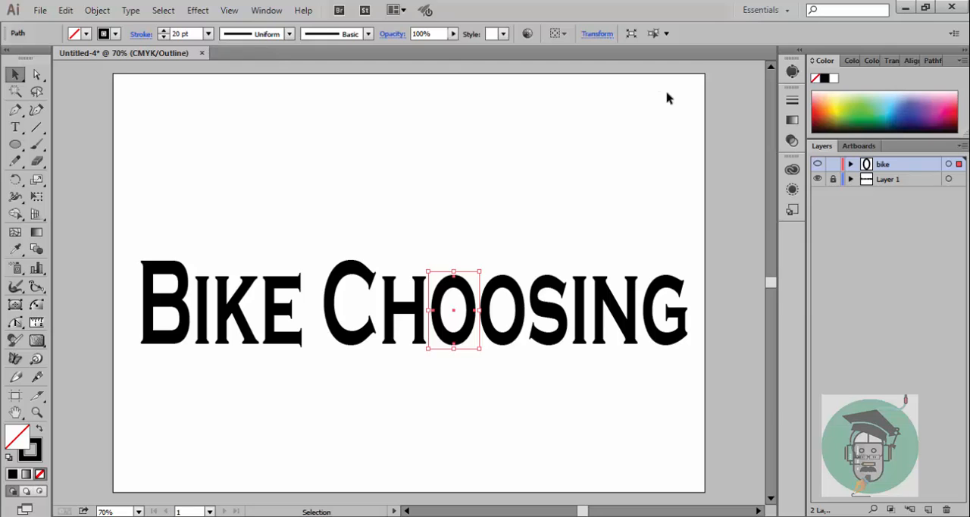
click(818, 166)
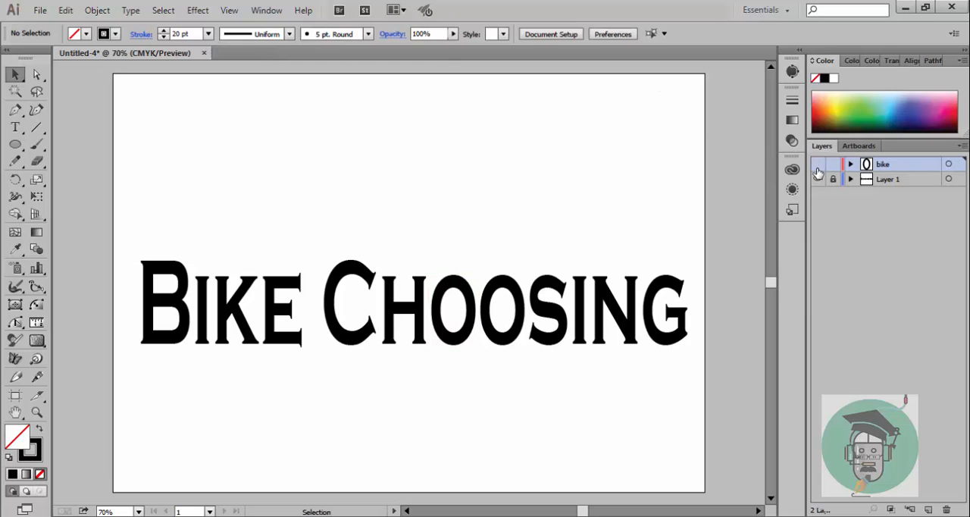
click(818, 166)
ctrl+click(818, 165)
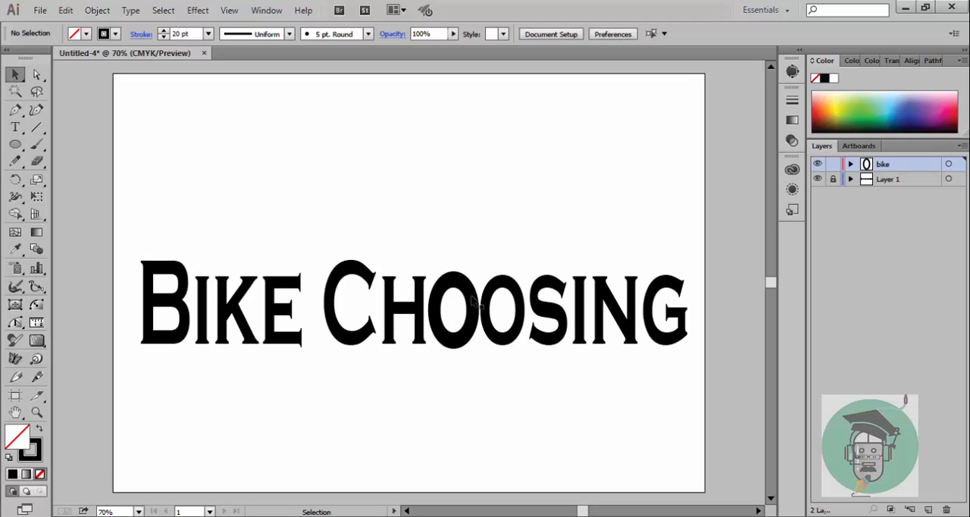
Step: Move the oval above the lettering and remove both Os from "Choosing" on the unlocked Layer 1, leaving a gap after "Ch"
drag(471, 302, 477, 175)
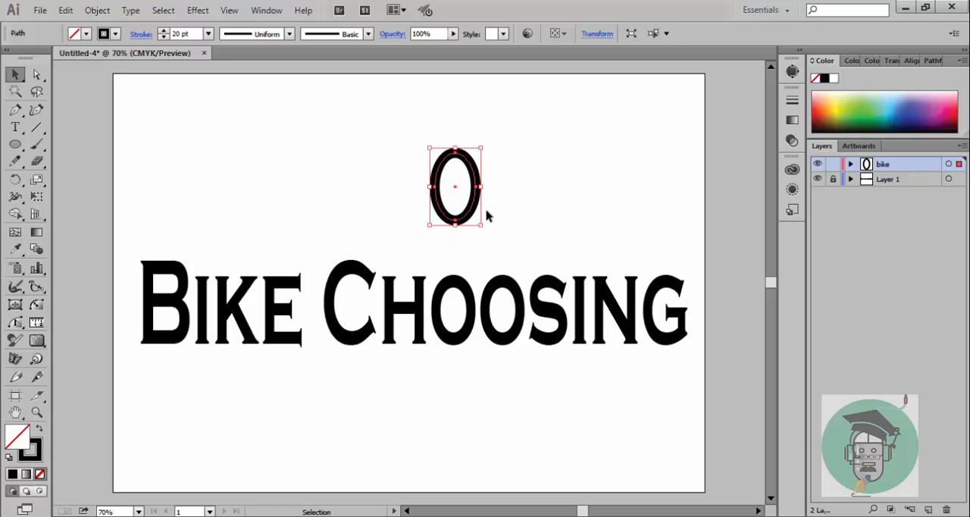
click(833, 179)
key(t)
click(475, 316)
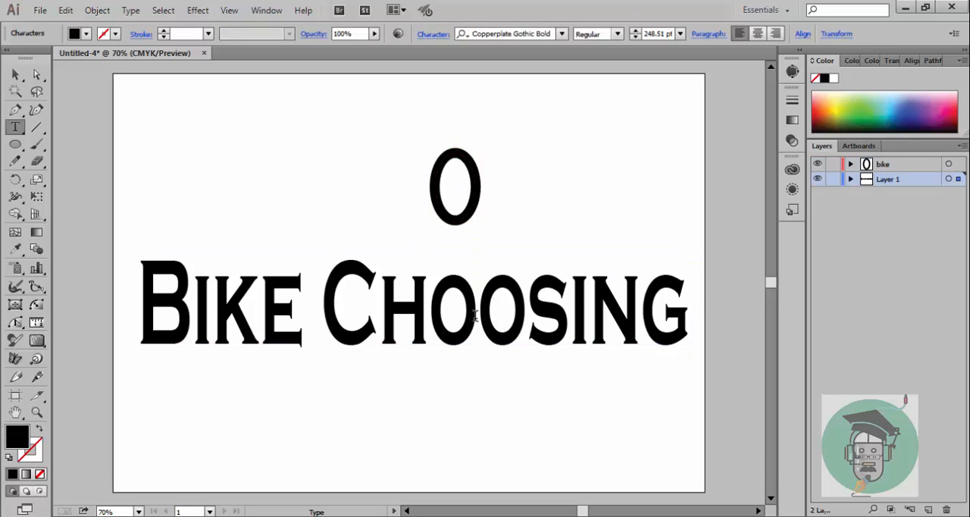
key(Delete)
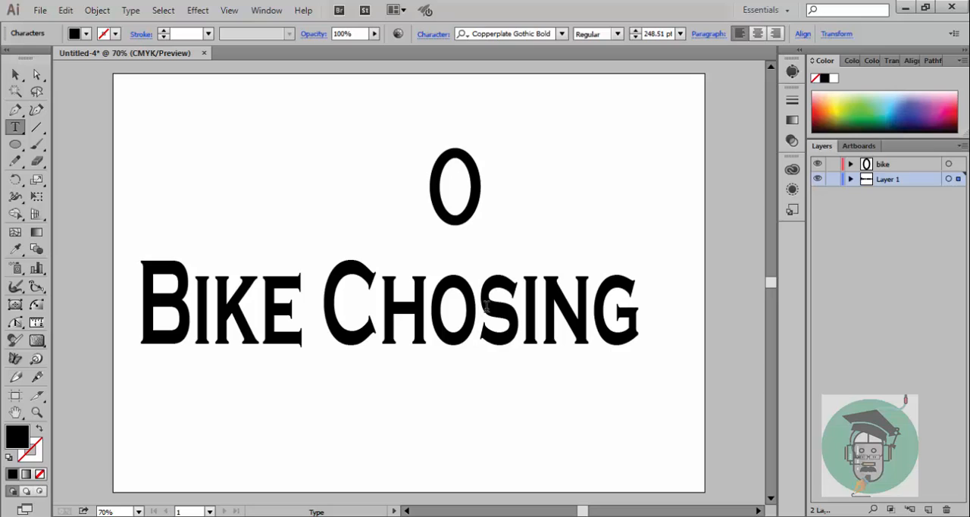
key(BackSpace)
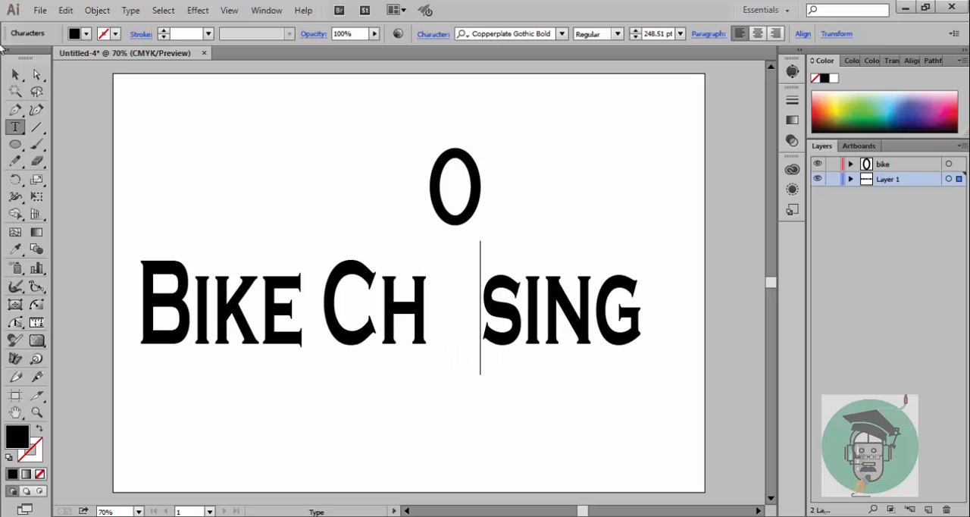
Step: Place the oval in the gap after "Ch" and widen the space before "sing"
click(15, 74)
click(476, 174)
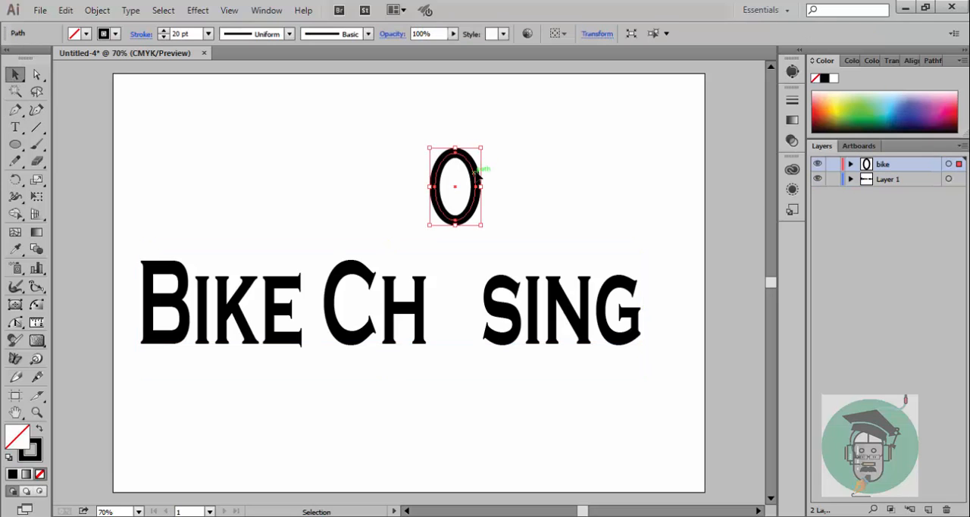
drag(476, 174, 467, 303)
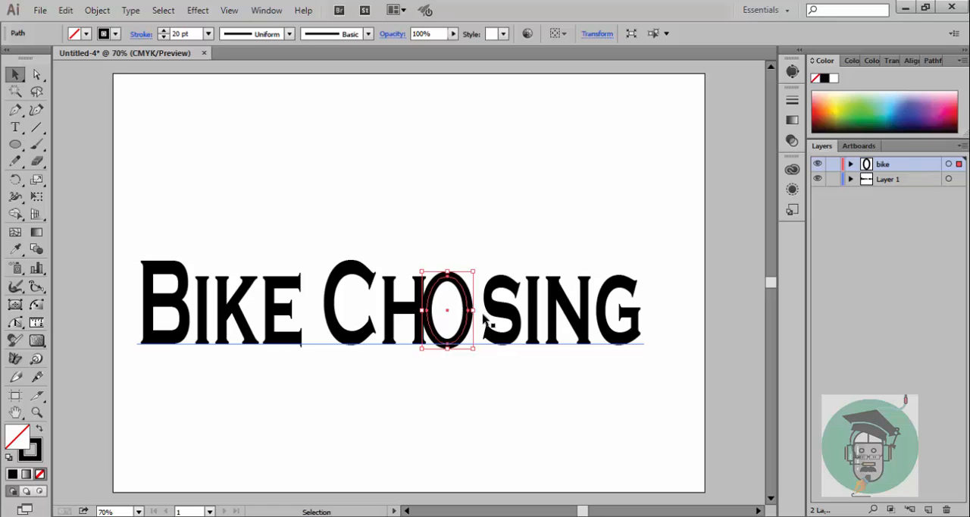
key(t)
click(485, 307)
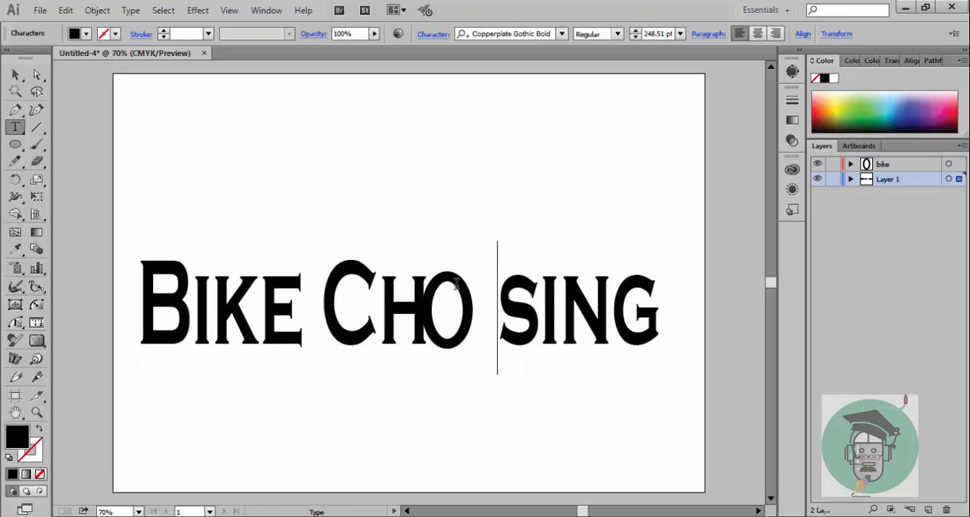
click(16, 78)
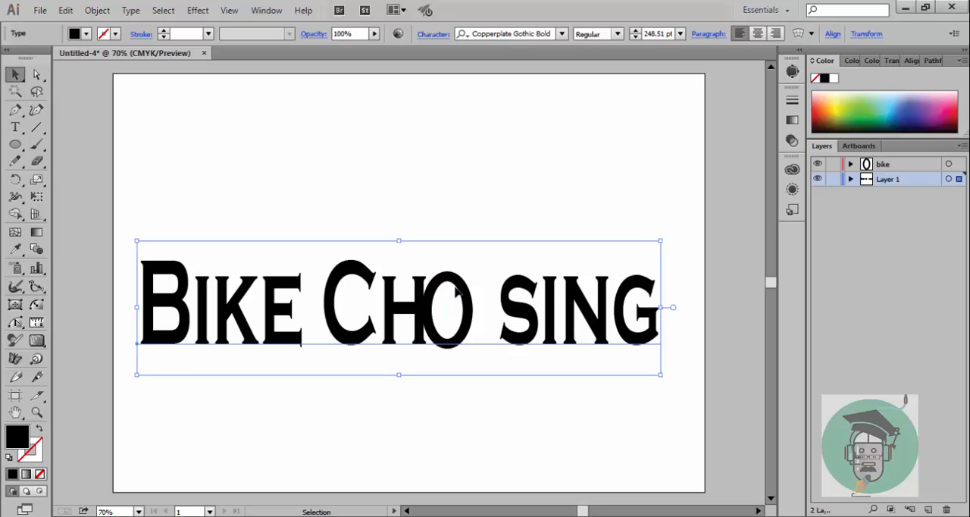
Step: Duplicate the oval within the "bike" layer and place the copy beside the first one as the second O
click(462, 284)
key(a)
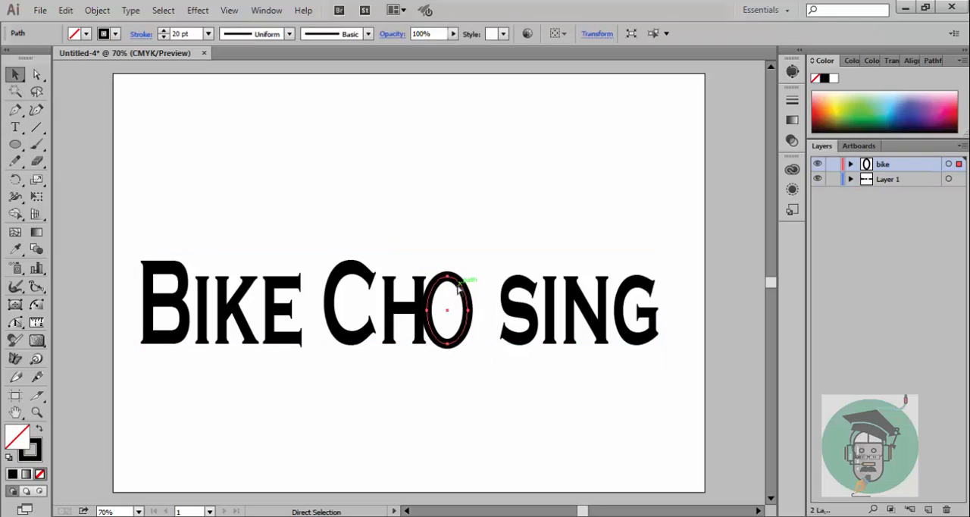
key(v)
key(a)
key(ctrl+v)
drag(427, 260, 505, 283)
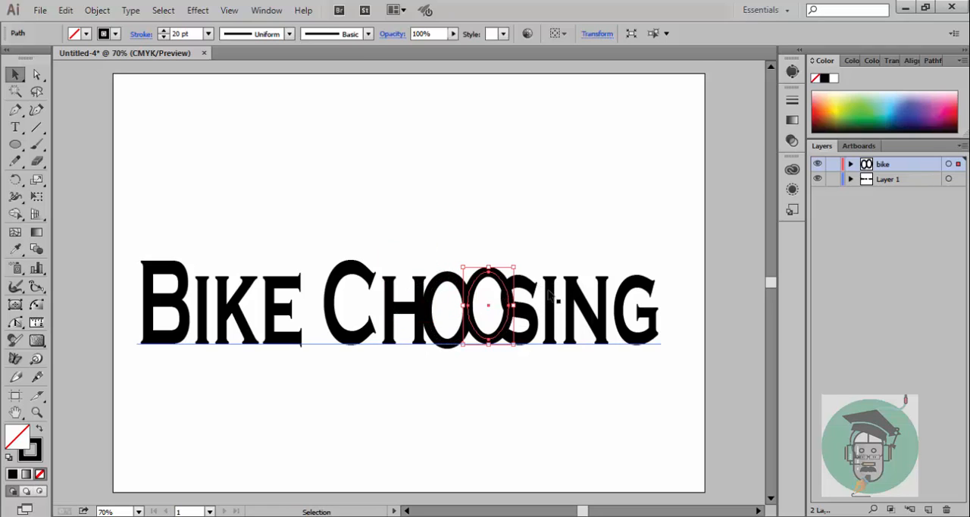
Step: Widen the kerning before "sing" so that both ovals fit between "Ch" and "sing"
click(520, 309)
key(t)
click(521, 295)
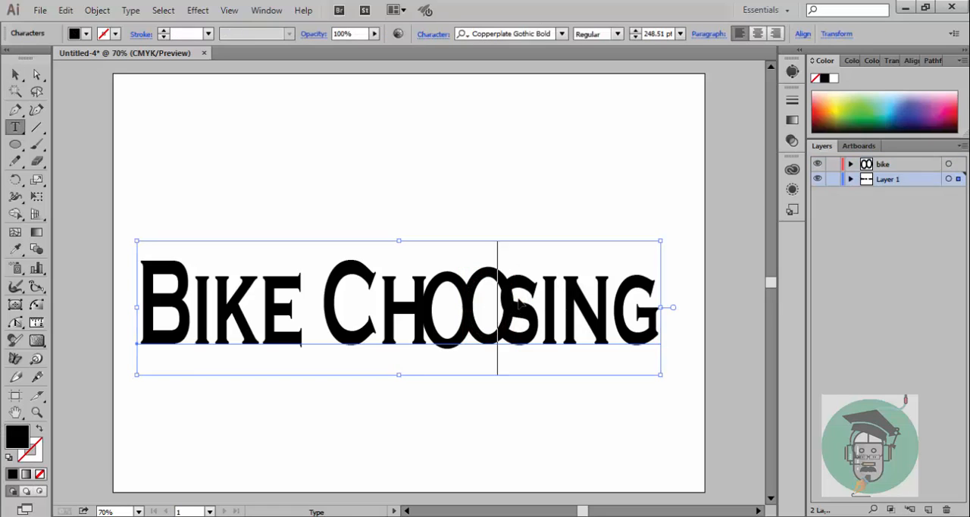
key(alt+Right)
key(alt+Right)
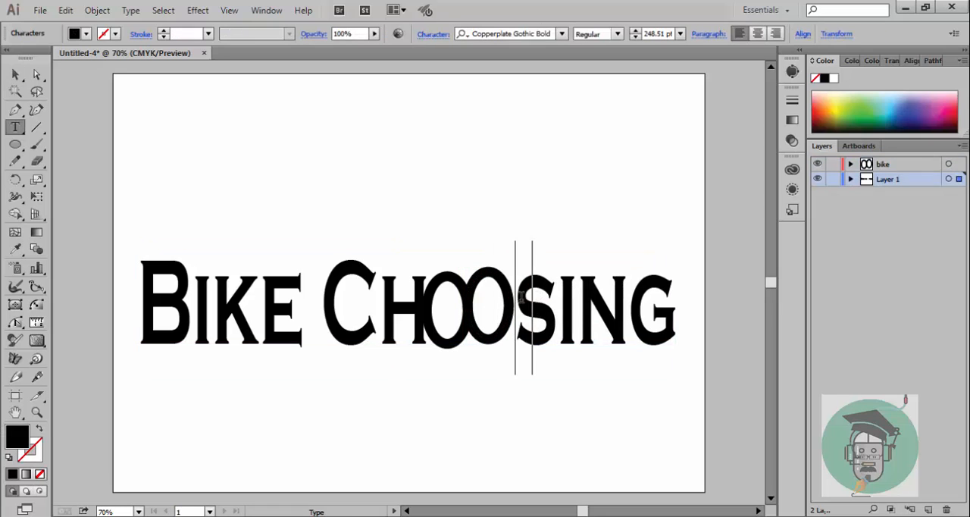
click(15, 74)
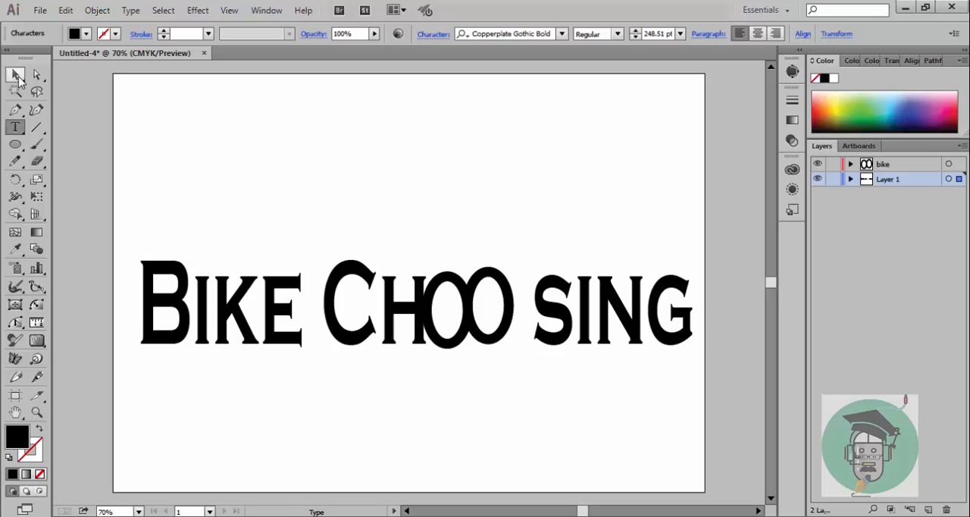
Step: Reposition the two ovals side by side without overlap between "Ch" and "sing", and deselect them
click(506, 282)
drag(506, 282, 527, 287)
mouse_move(462, 325)
mouse_down()
mouse_move(487, 316)
mouse_move(478, 315)
mouse_up()
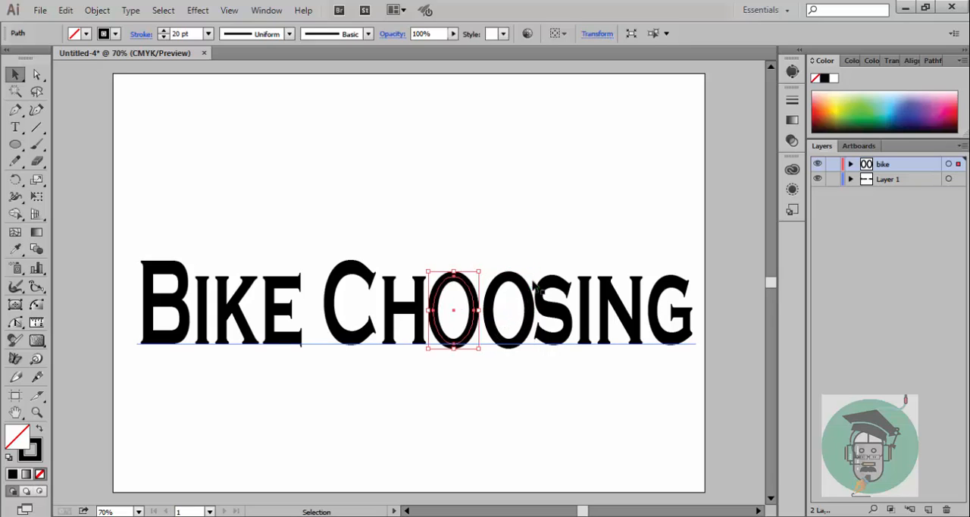
click(536, 241)
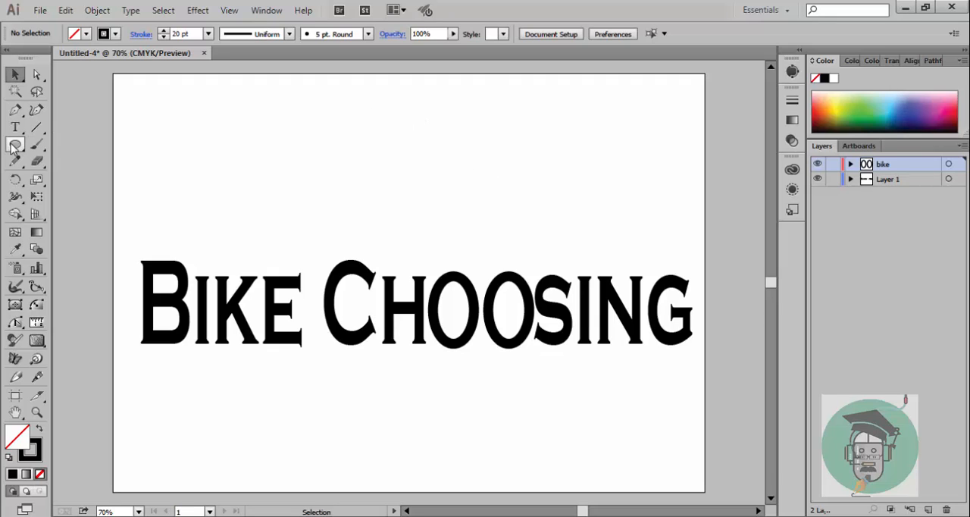
Step: Create a new layer above "bike" and draw a small unfilled circle with a 20 pt black stroke above "sing", near the artboard's upper edge
click(928, 509)
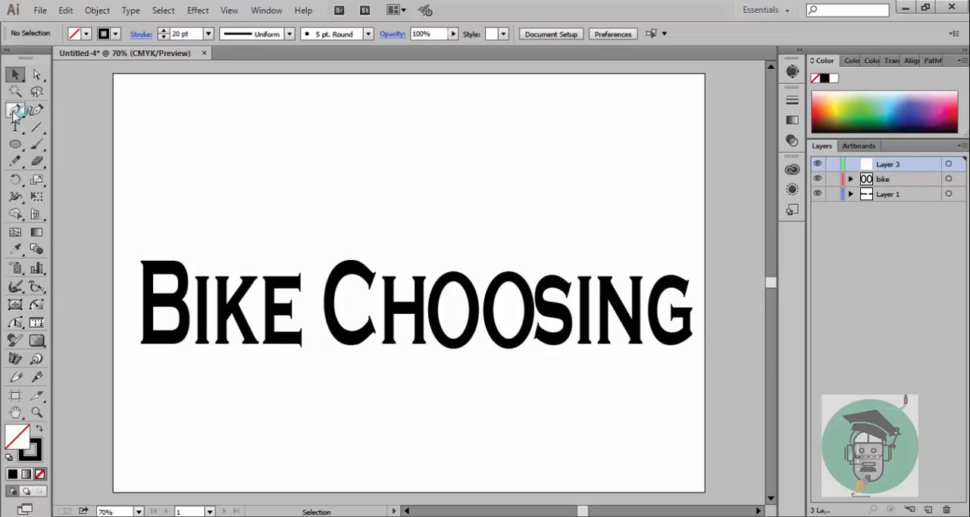
click(15, 145)
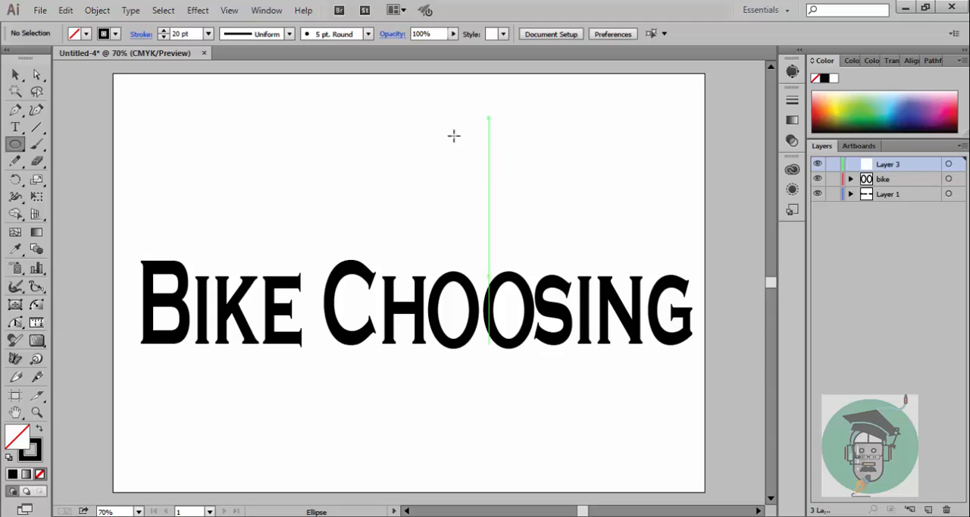
mouse_move(387, 143)
mouse_down()
mouse_move(416, 171)
mouse_move(391, 148)
mouse_move(402, 129)
mouse_move(592, 118)
mouse_up()
click(15, 74)
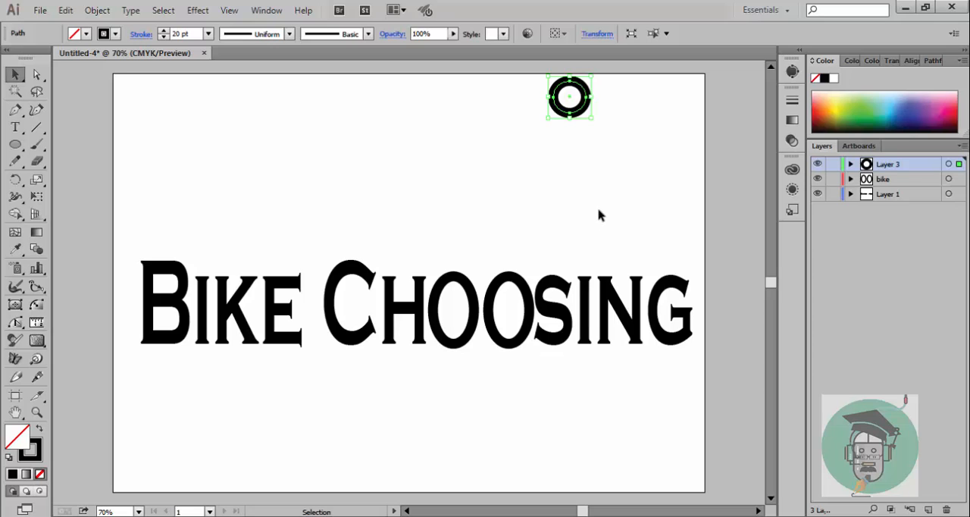
click(427, 161)
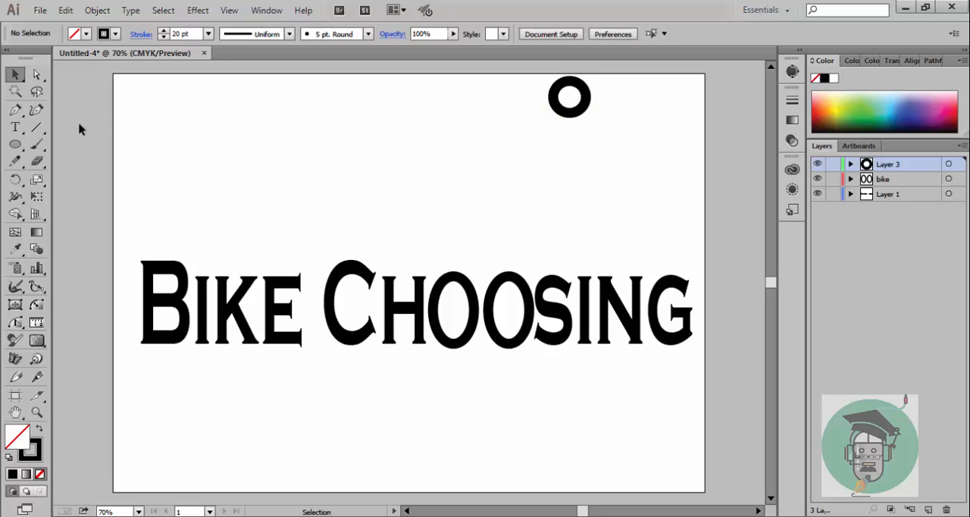
Step: Draw an open four-point zigzag with the Pen tool from about X 519, Y 67 pt to X 497, Y 463 pt on Layer 3
click(15, 110)
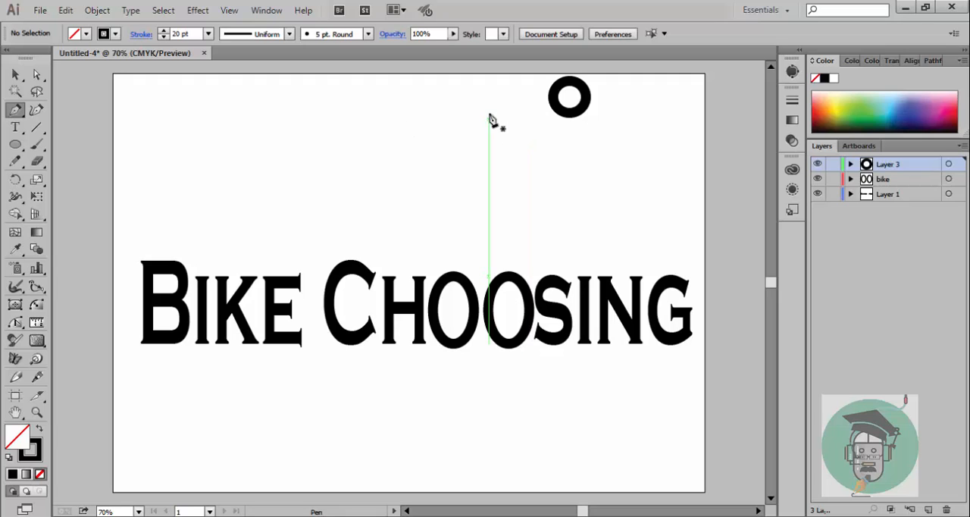
click(371, 107)
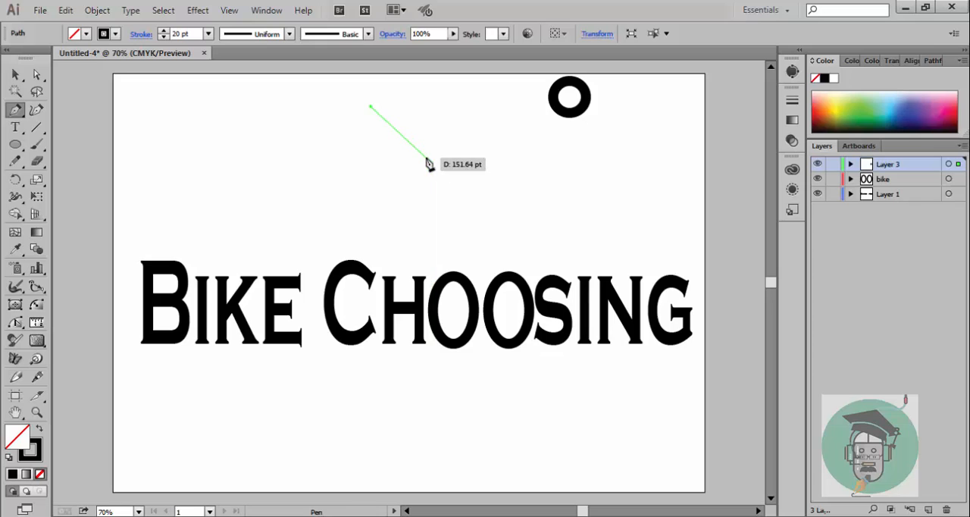
click(427, 157)
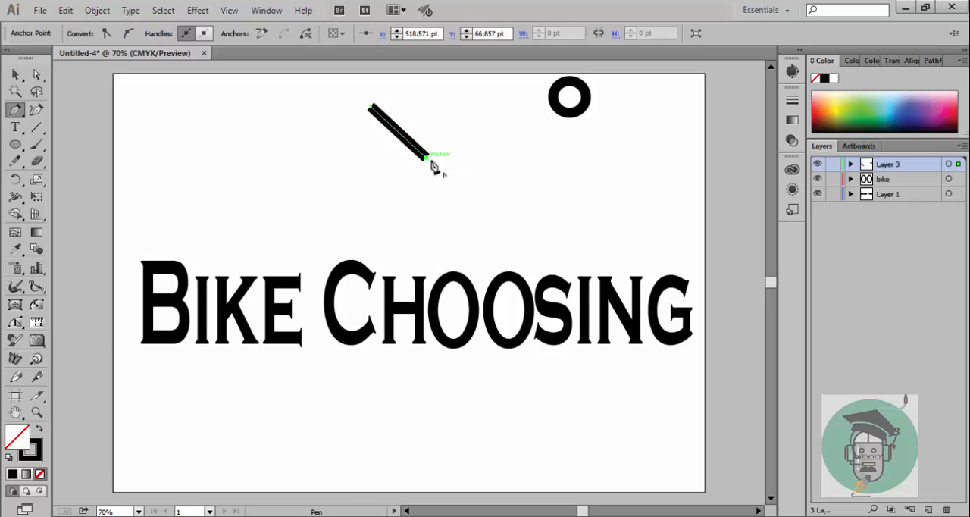
click(359, 221)
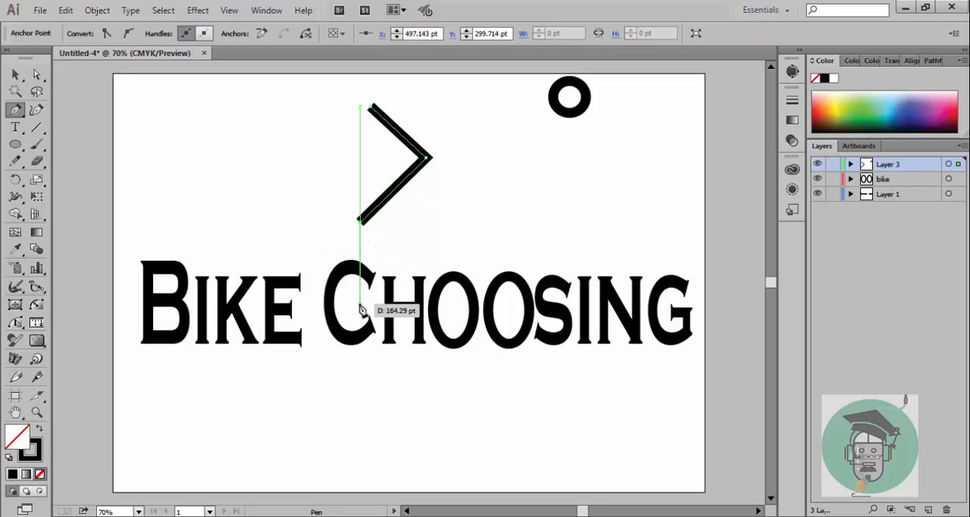
click(359, 302)
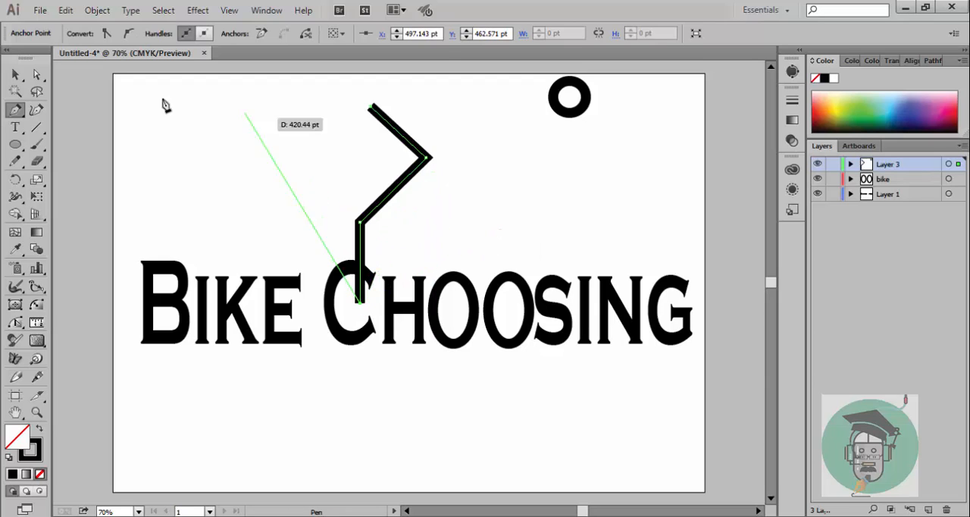
click(15, 75)
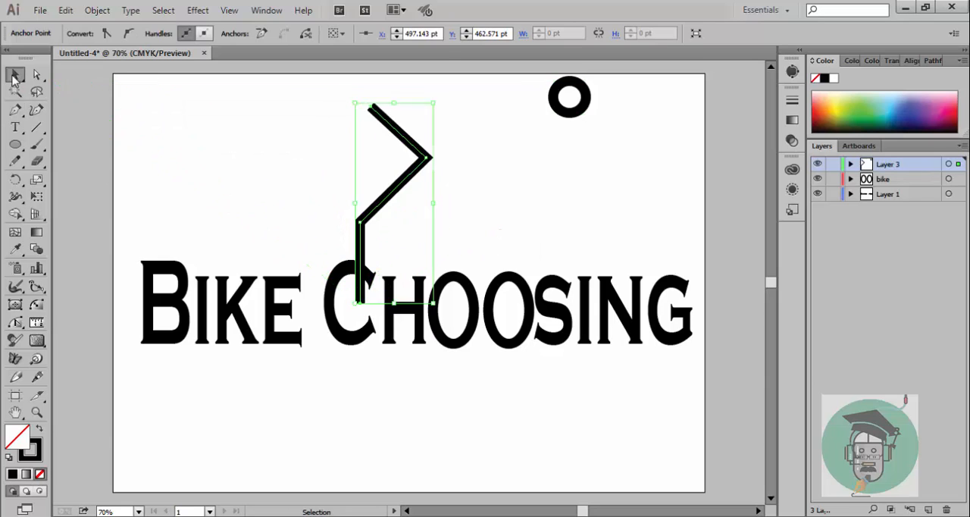
click(219, 145)
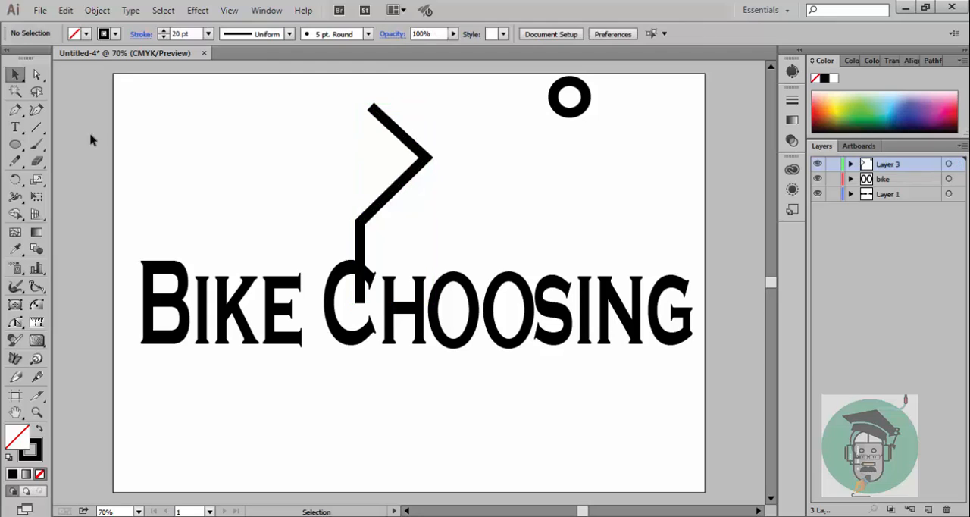
Step: Extend the zigzag path from its upper end with the Pen tool through about X 427, Y 208 pt to X 303, Y 208 pt, and deselect it
click(17, 111)
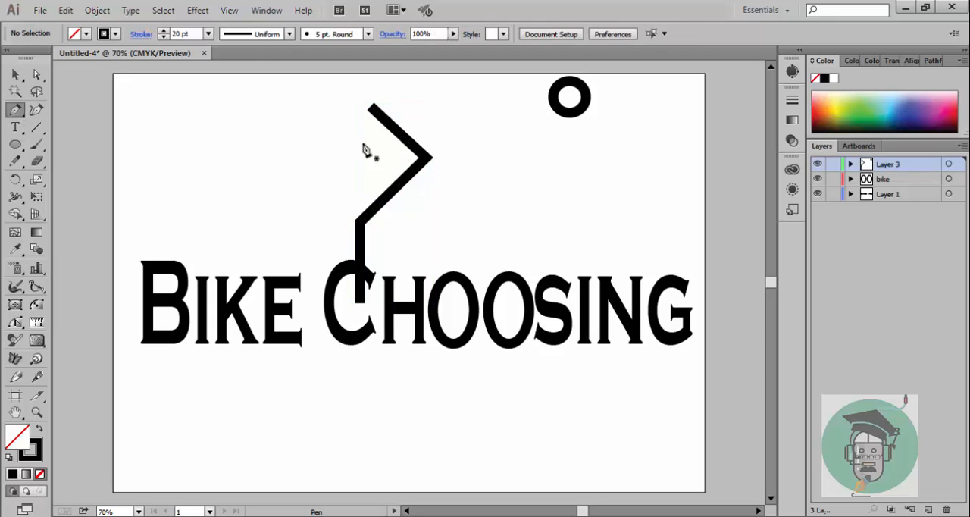
click(371, 107)
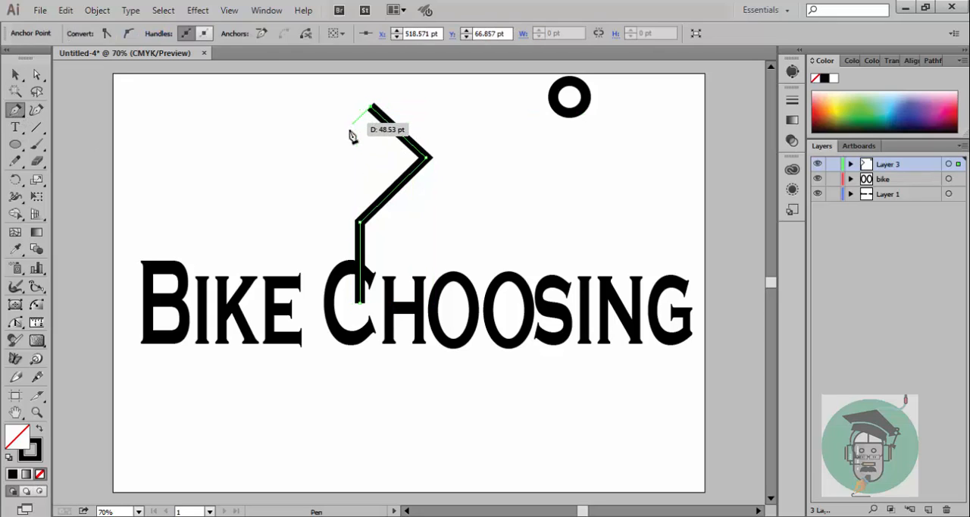
click(324, 176)
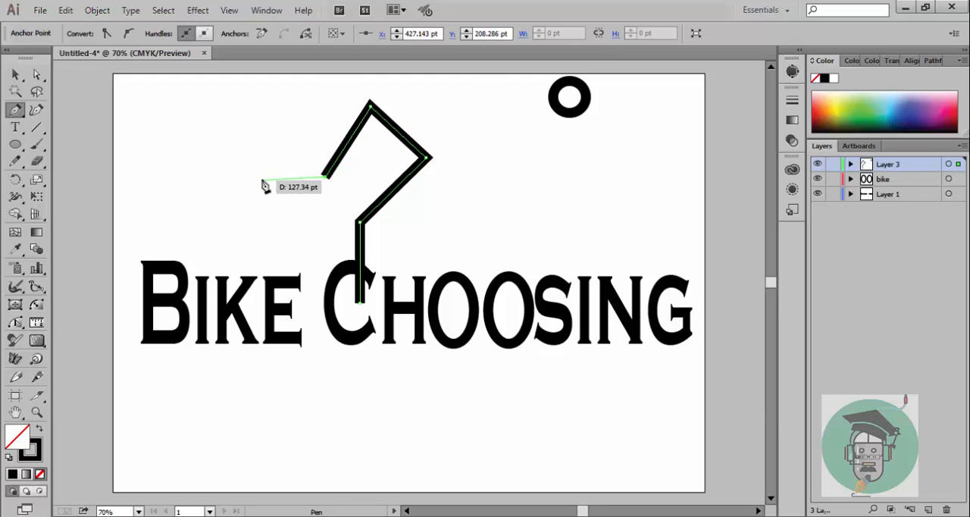
click(262, 179)
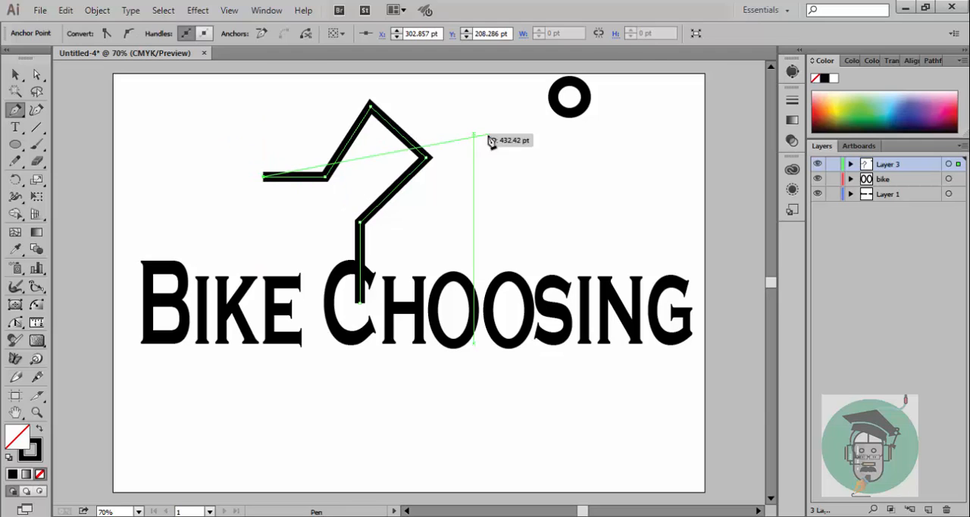
click(15, 73)
click(176, 136)
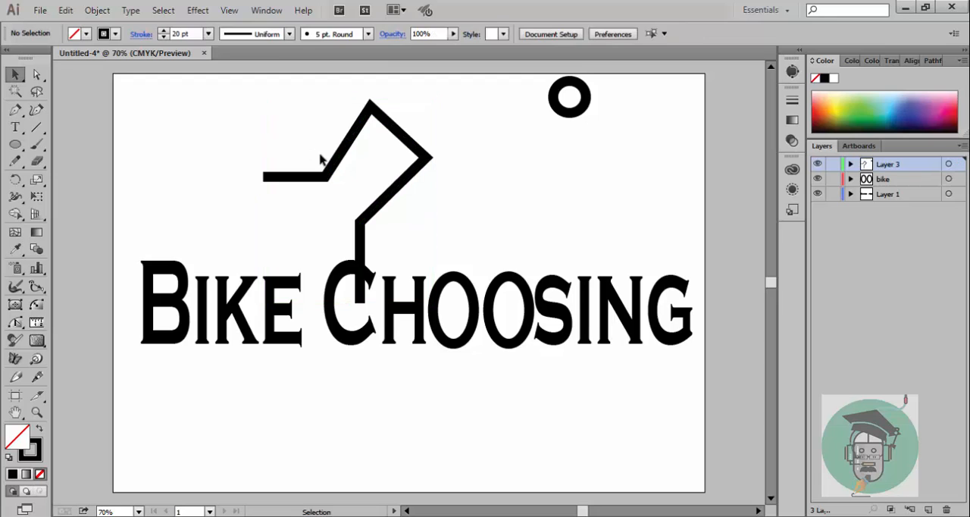
Step: Give the zigzag path's stroke the arched variable width profile that is flat along one side
click(335, 164)
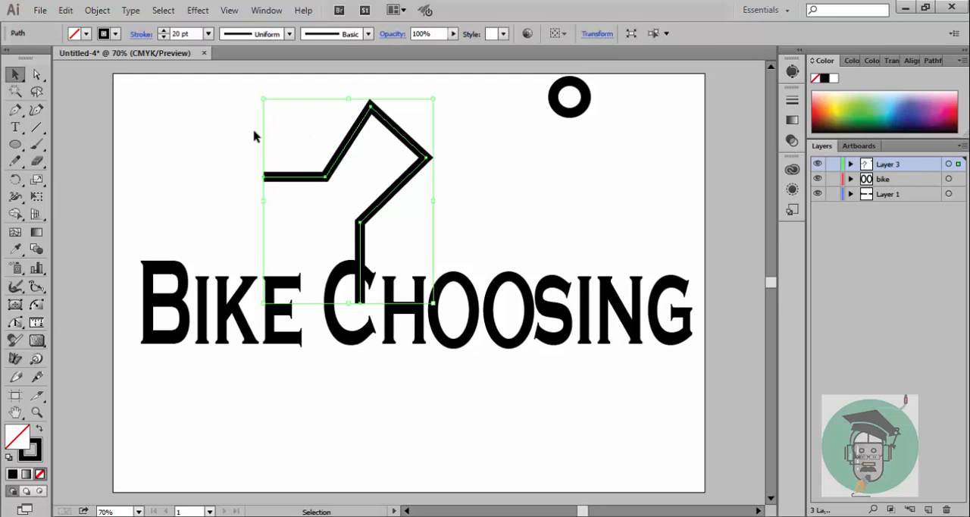
click(290, 34)
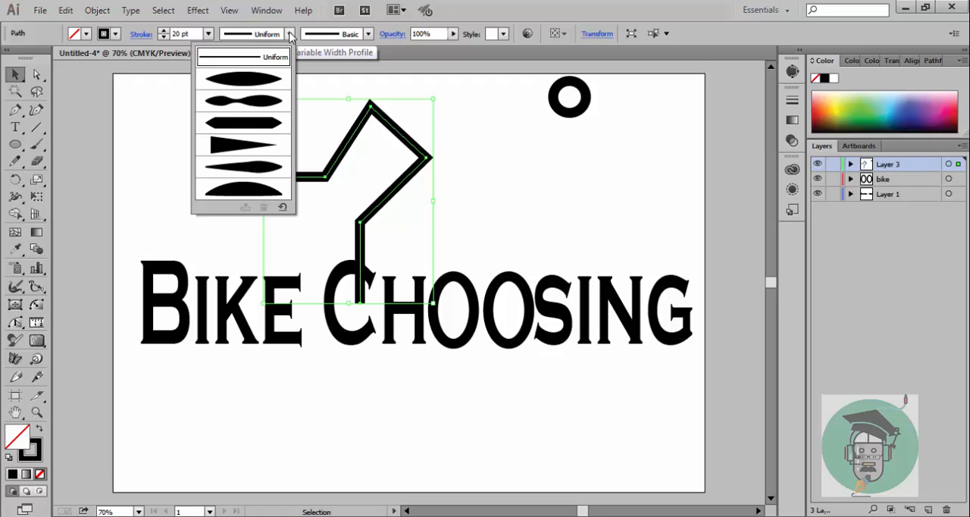
click(268, 86)
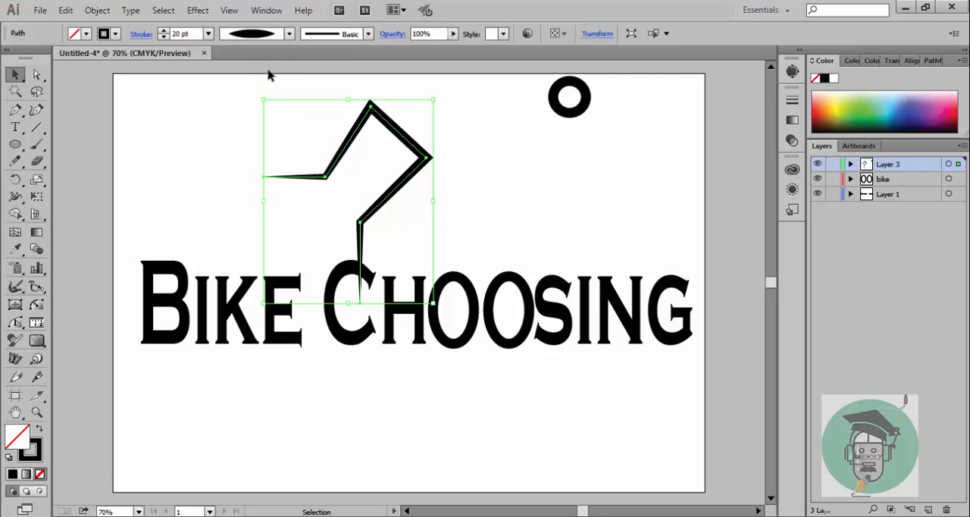
click(289, 36)
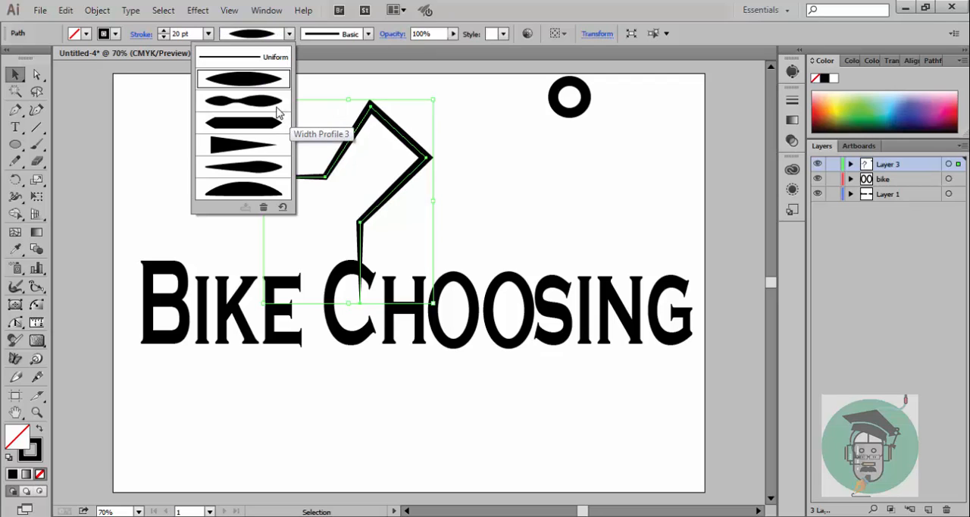
click(247, 189)
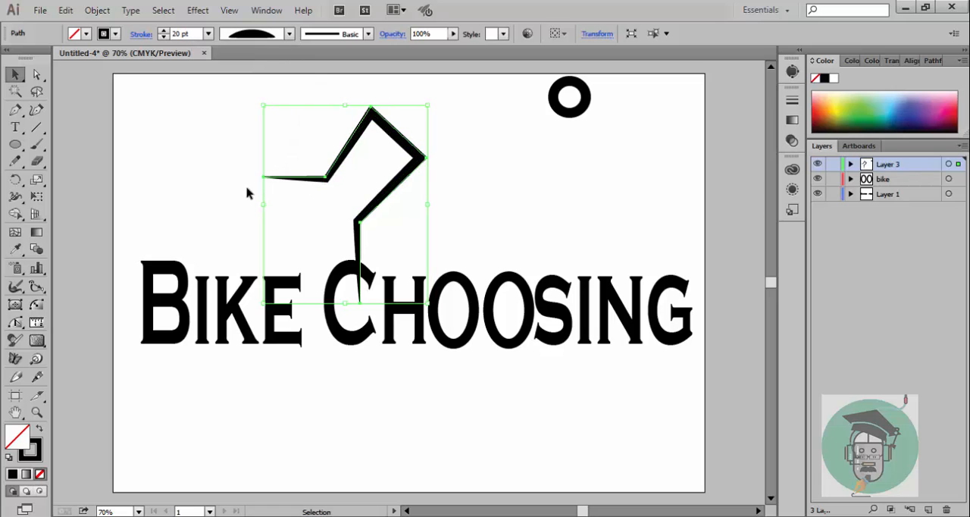
click(468, 191)
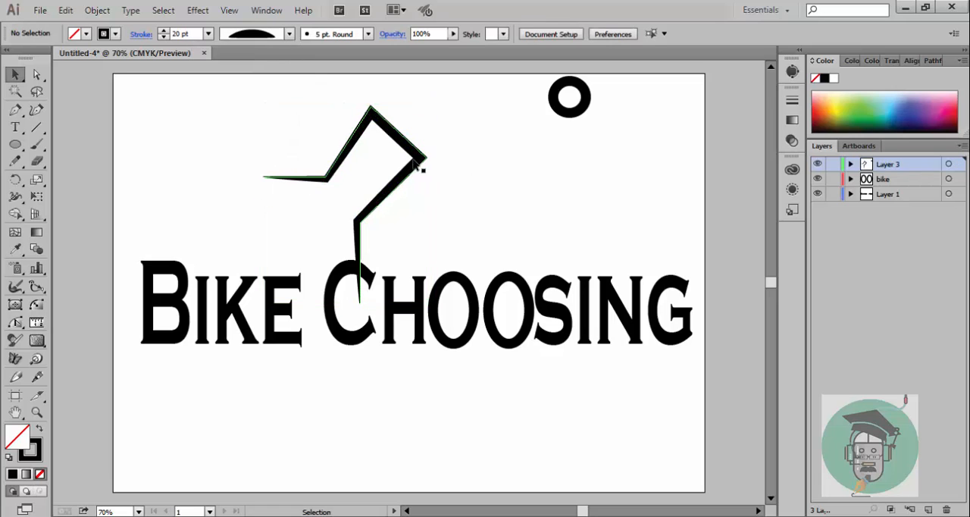
Step: Shrink the bent path and place it above the two ovals, with the small circle scaled down as the rider's head
click(414, 161)
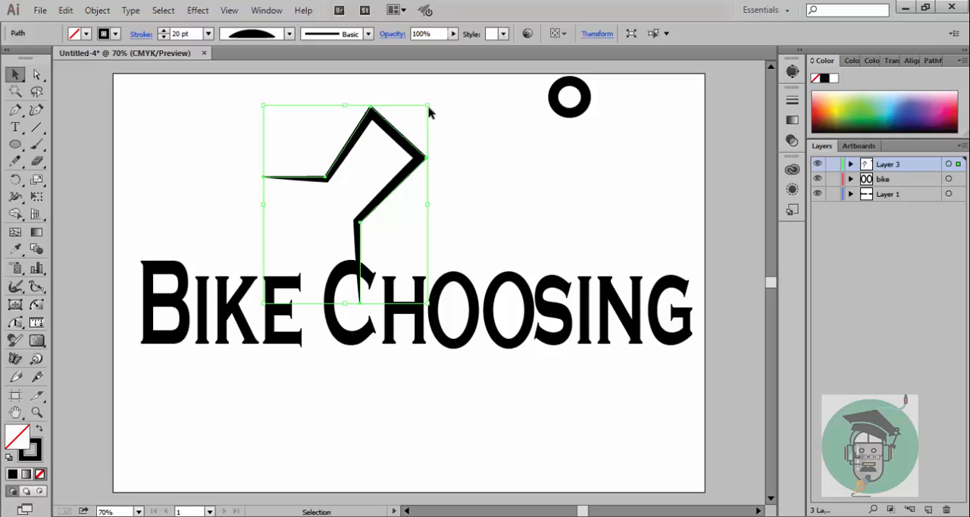
drag(429, 105, 506, 211)
drag(578, 113, 476, 191)
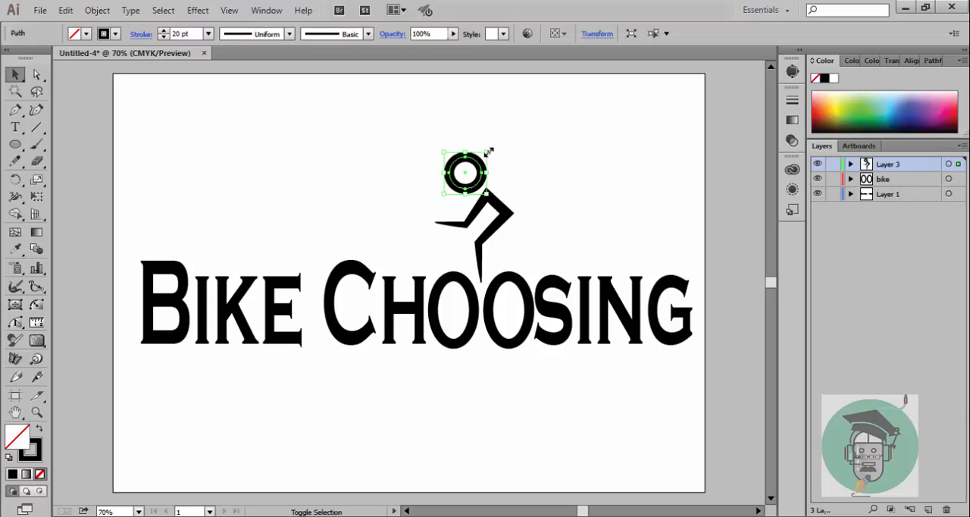
drag(490, 151, 539, 185)
click(546, 186)
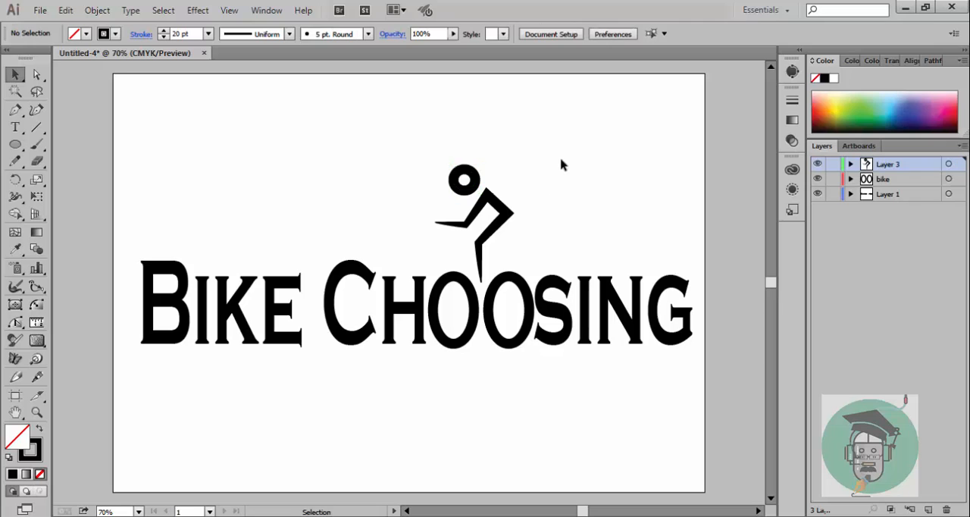
Step: Lock Layer 1 and move the head and body down so that the rider's leg reaches between the two ovals
drag(421, 137, 531, 261)
click(561, 134)
drag(420, 141, 533, 249)
drag(510, 215, 518, 235)
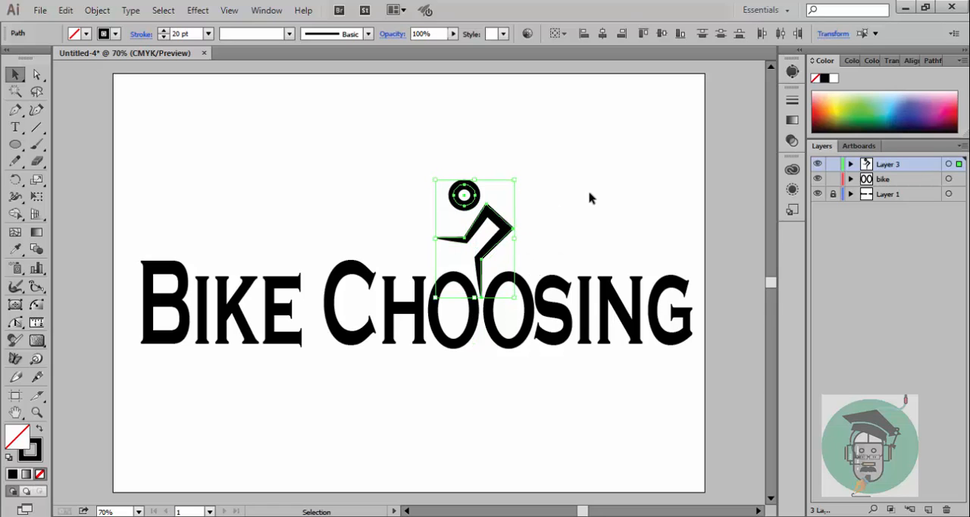
click(593, 195)
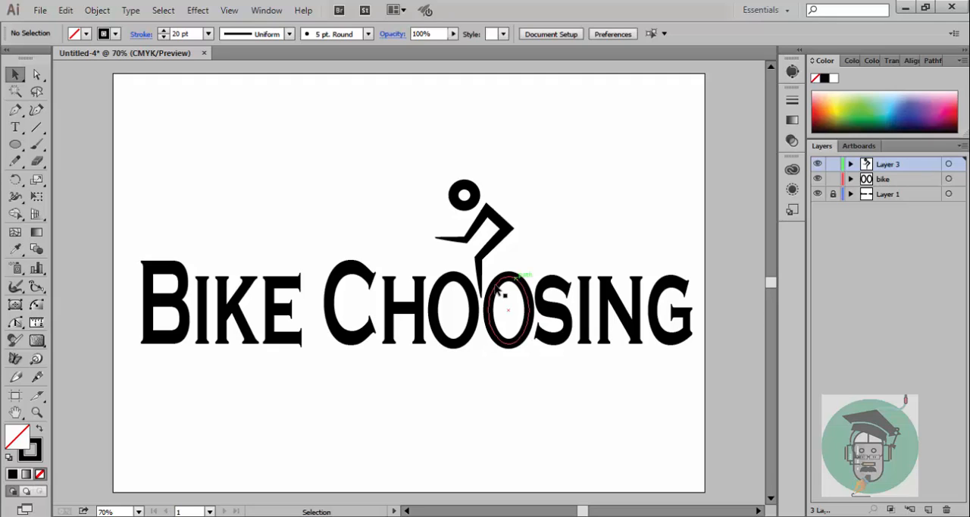
click(859, 146)
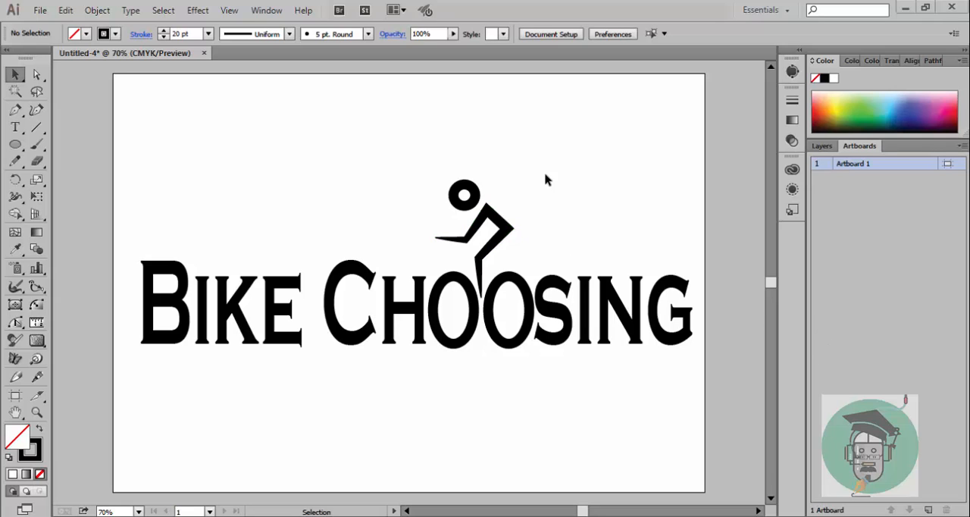
click(822, 145)
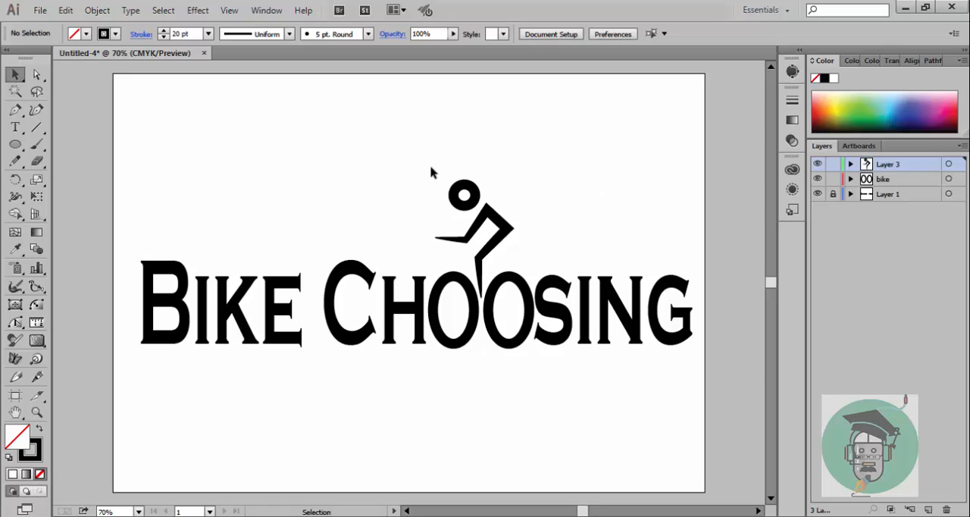
Step: Group the rider's head circle and body path
drag(429, 171, 525, 252)
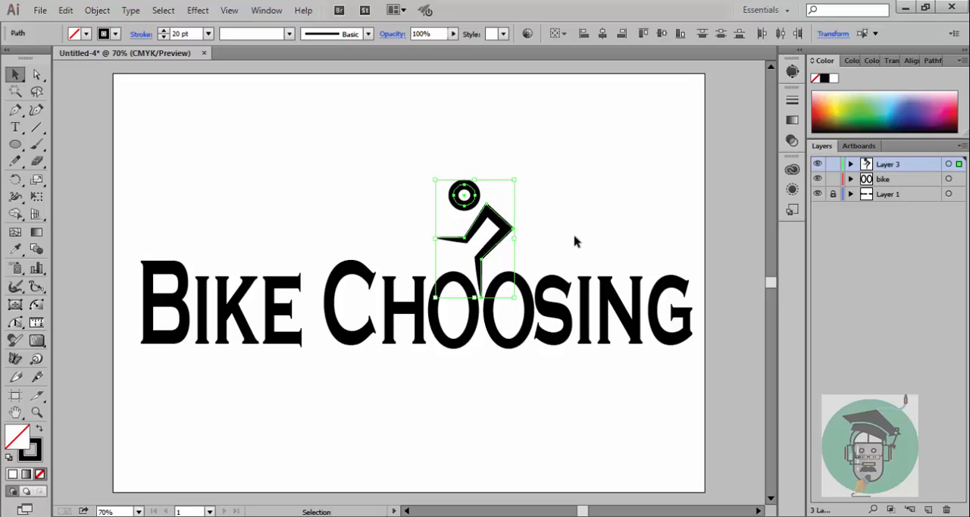
key(a)
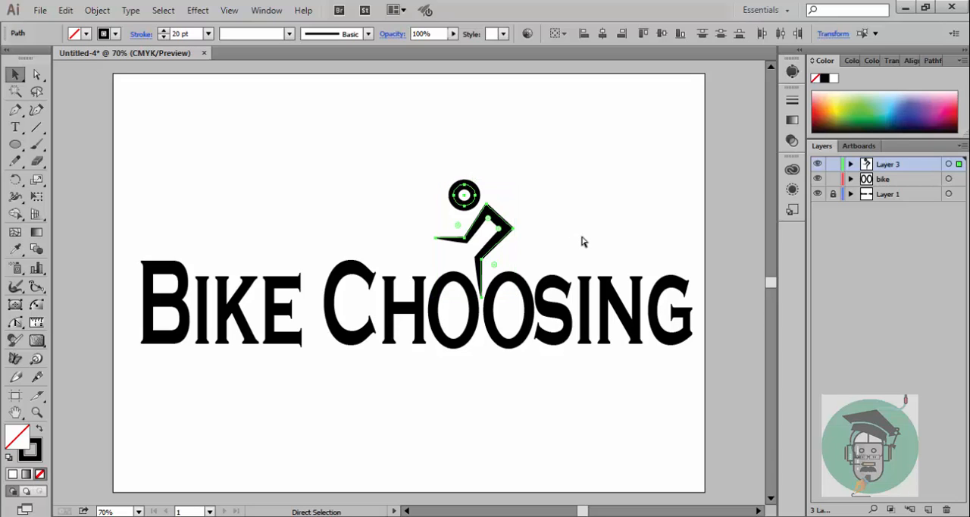
key(v)
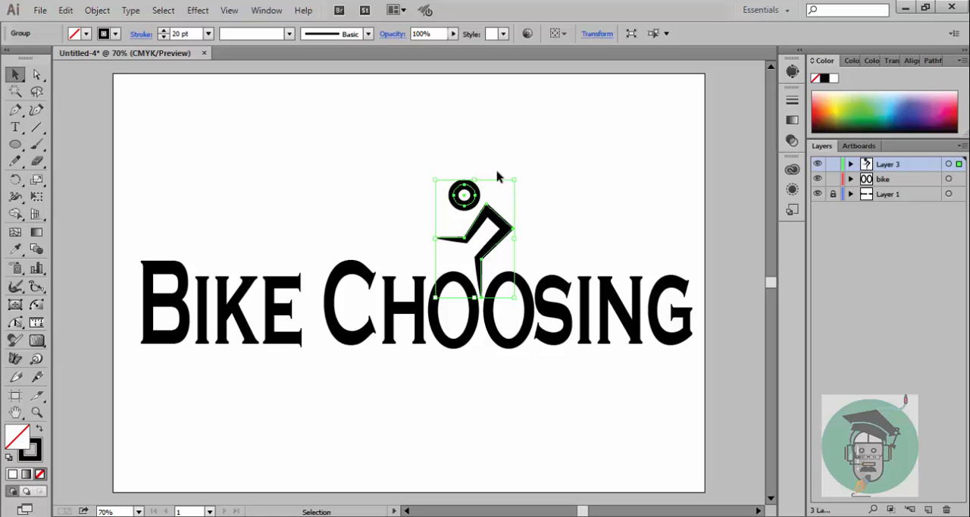
Step: Start an Illustrator Drop Shadow effect on the grouped rider and preview it on the artwork
click(199, 11)
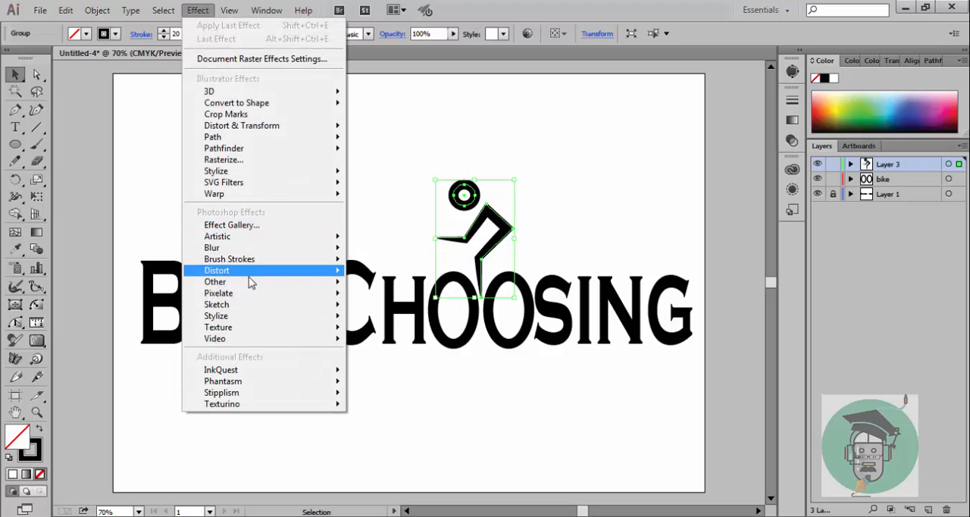
mouse_move(240, 321)
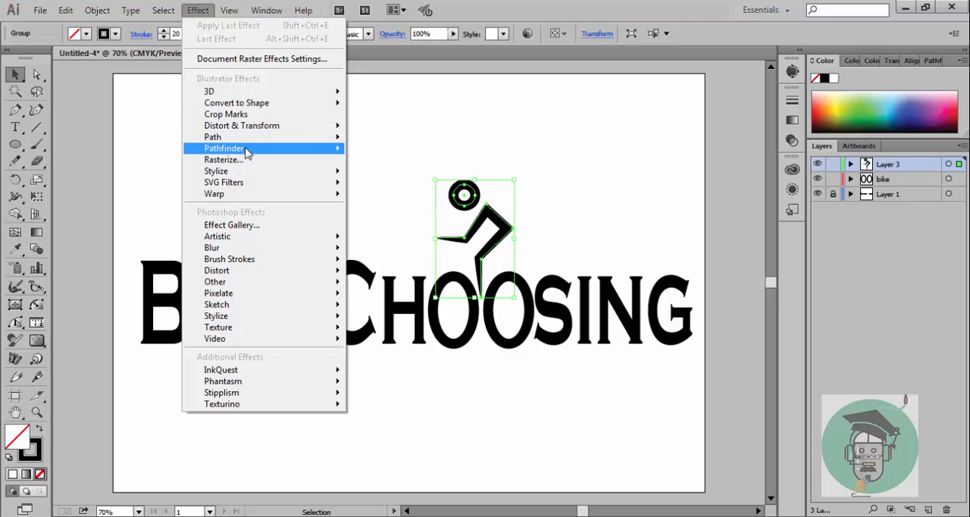
mouse_move(238, 172)
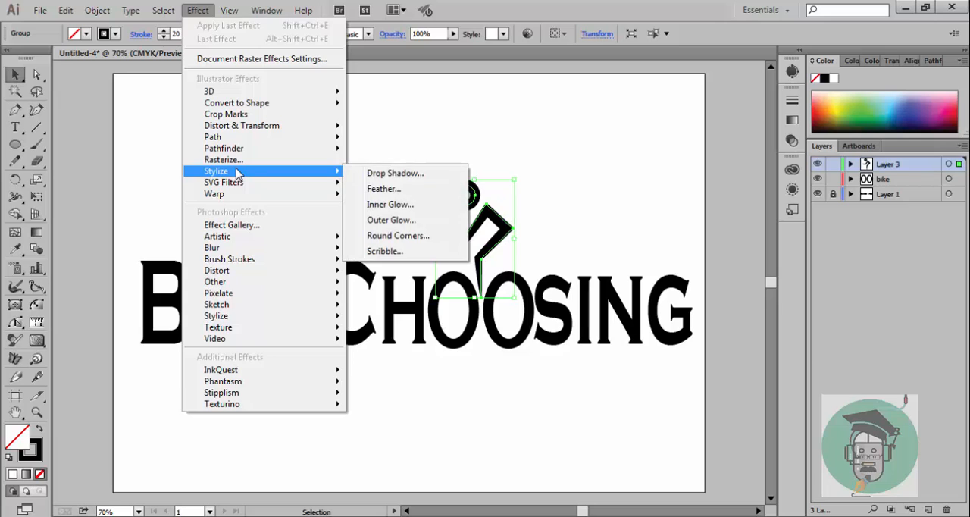
click(387, 177)
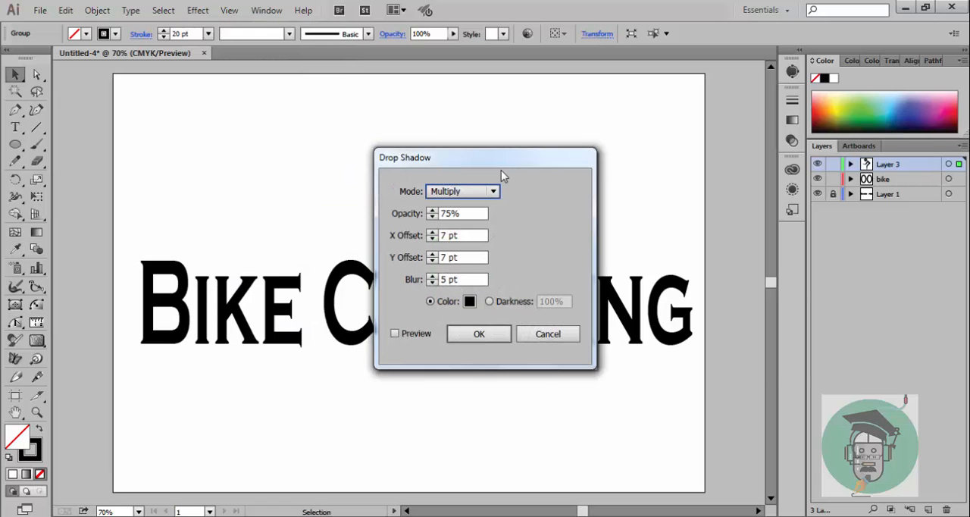
drag(501, 170, 836, 156)
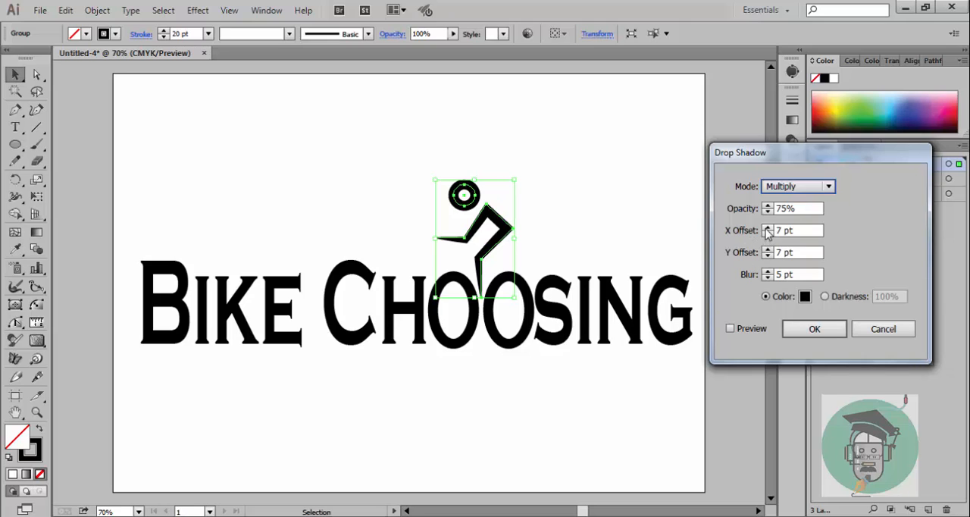
click(730, 329)
click(732, 329)
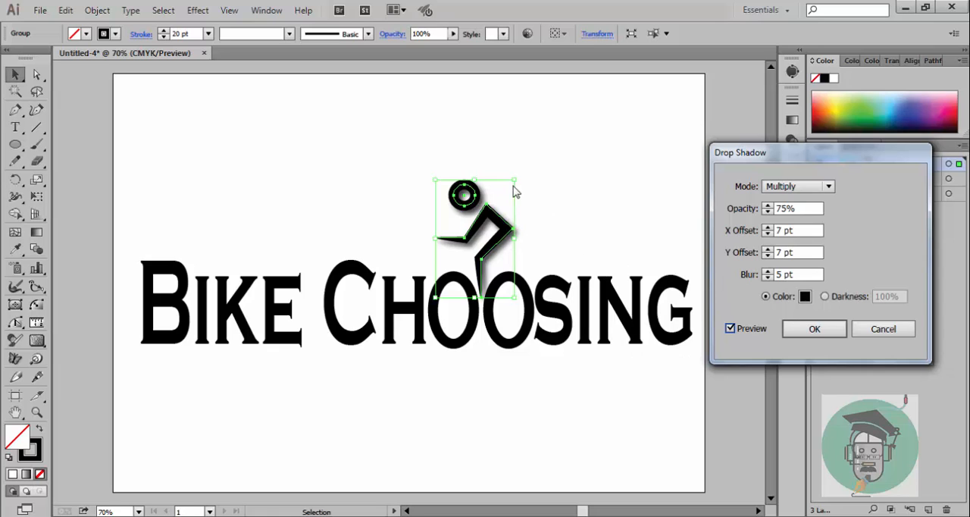
Step: Apply the drop shadow with an X offset of 4 pt and a Y offset of 5 pt
click(767, 229)
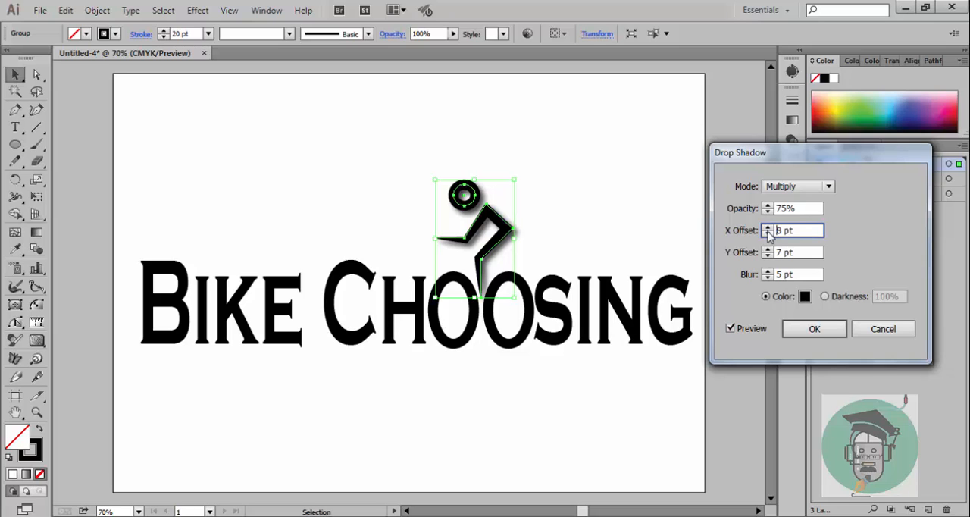
click(768, 233)
click(768, 233)
click(768, 233)
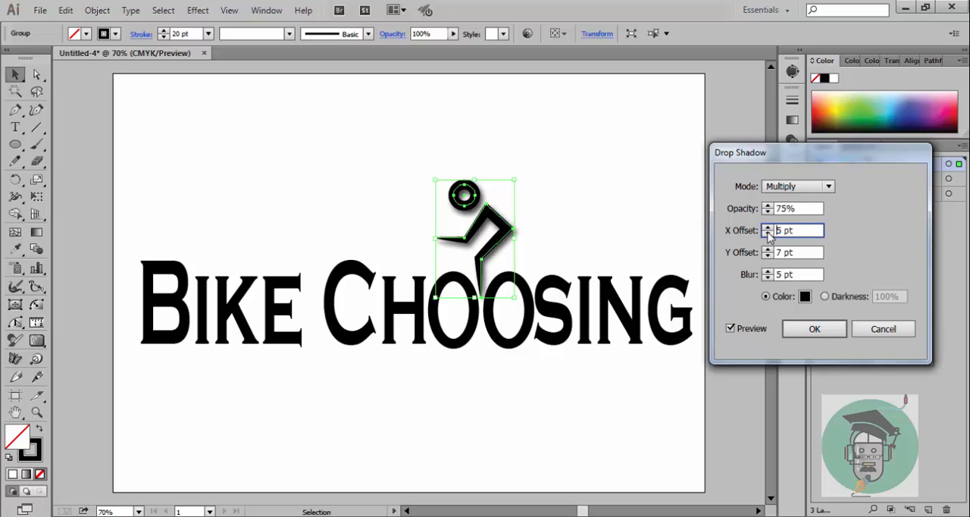
click(767, 233)
click(768, 250)
click(768, 256)
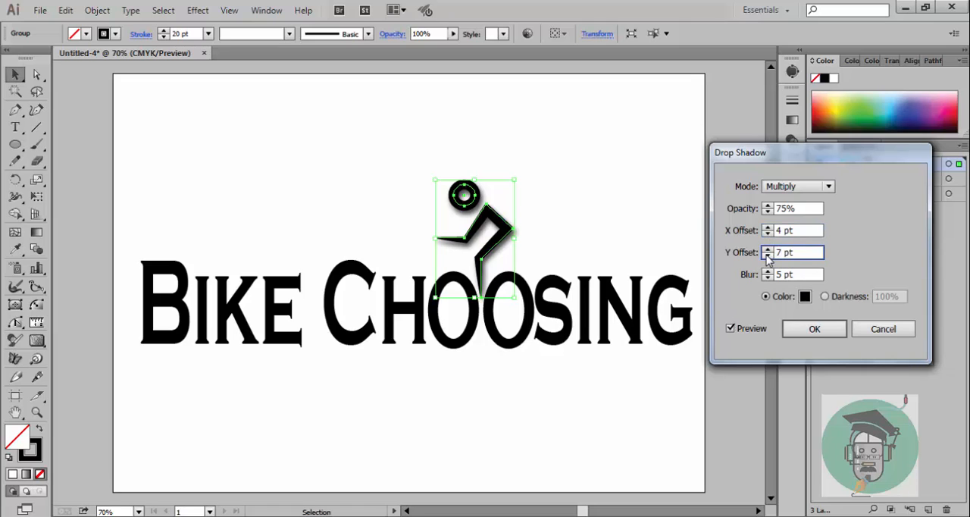
click(768, 256)
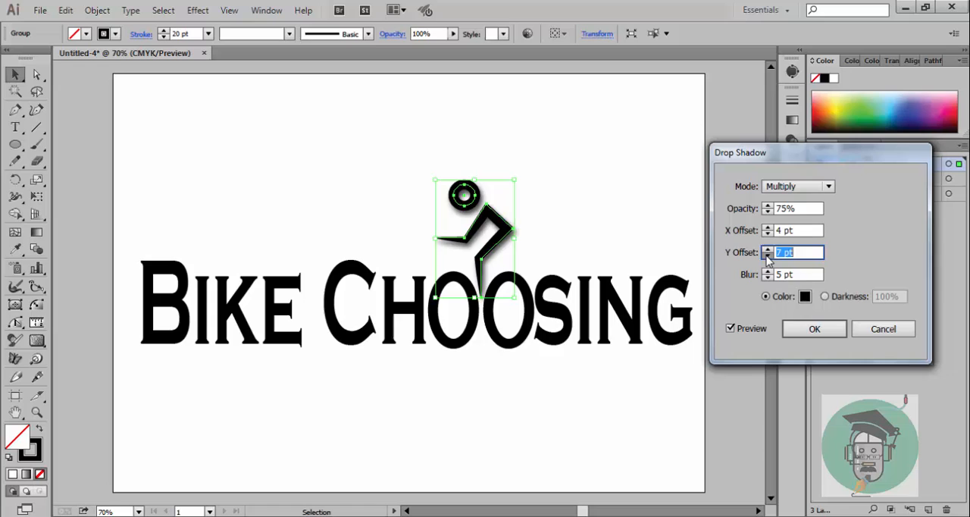
click(814, 331)
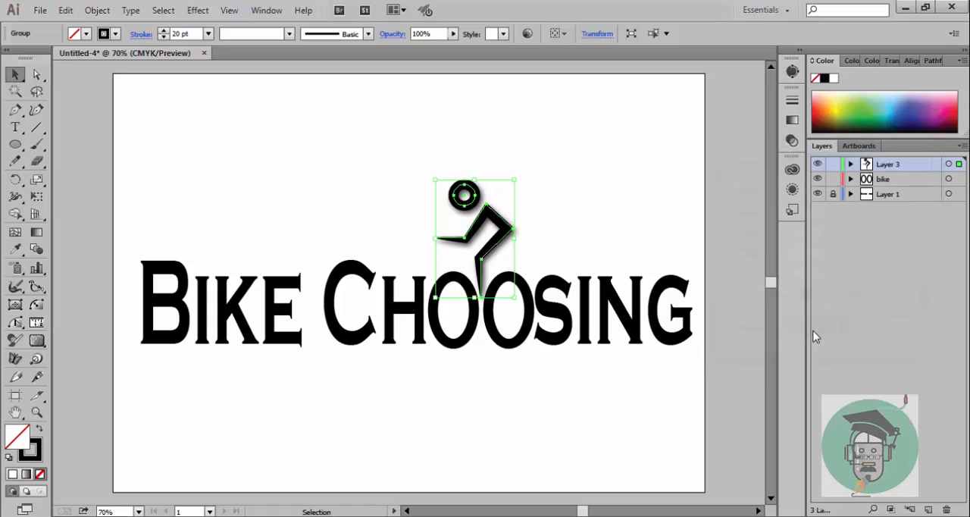
Step: Rotate the rider slightly counterclockwise over the double O, and select it together with both ovals
click(557, 165)
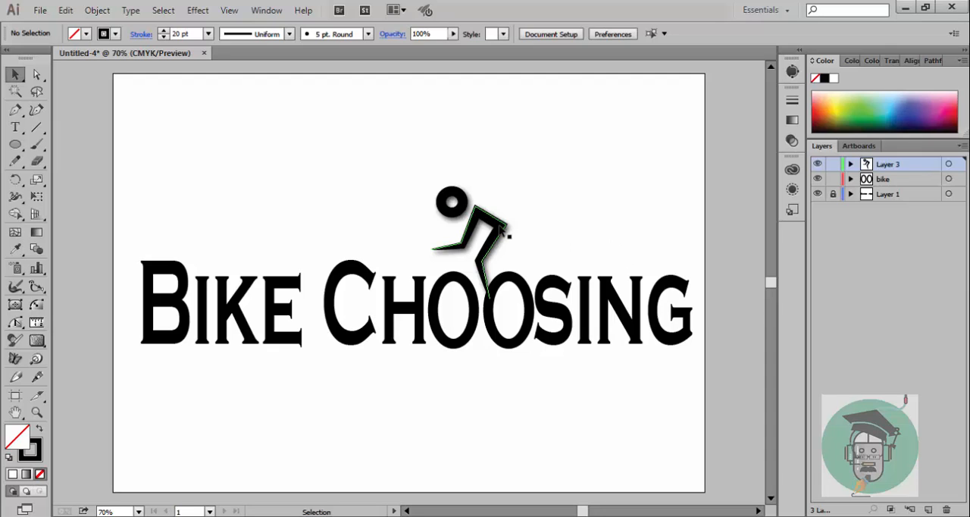
click(507, 260)
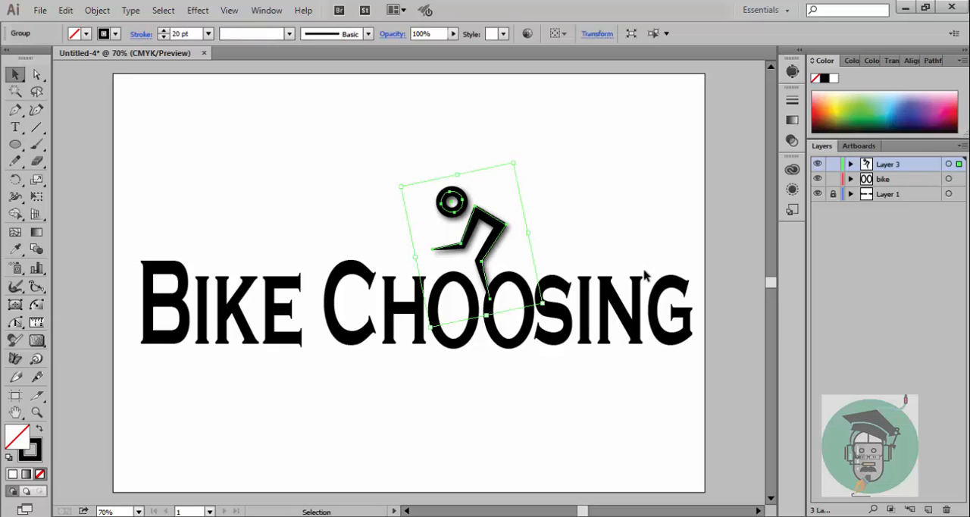
key(ctrl+c)
click(512, 224)
drag(407, 166, 533, 290)
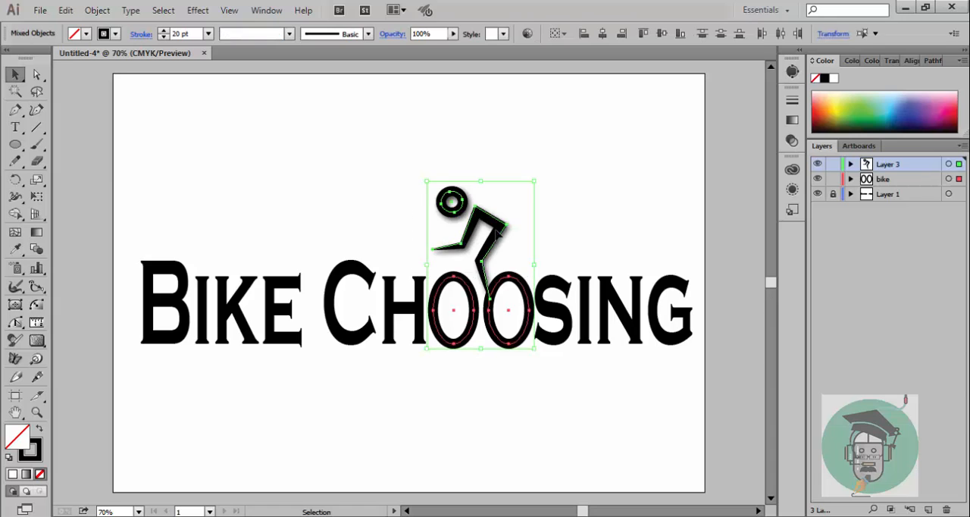
drag(471, 216, 341, 150)
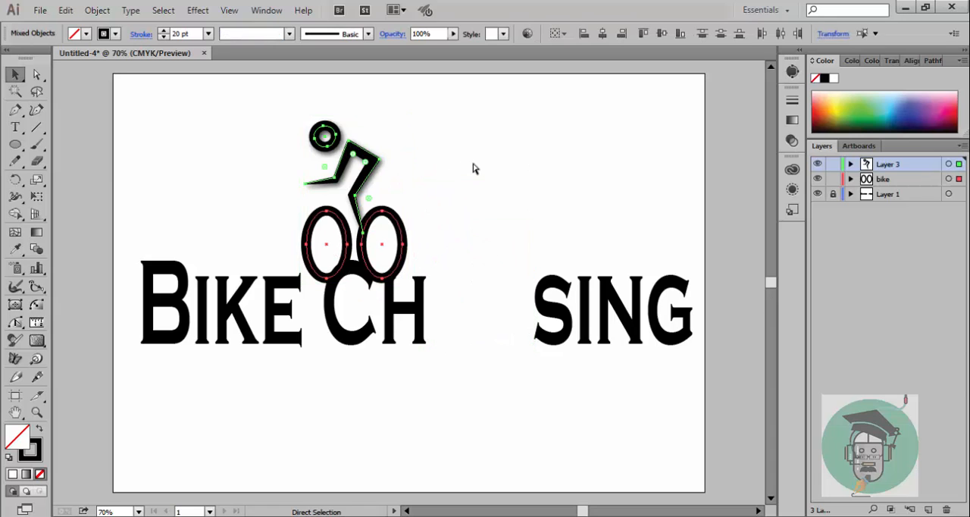
key(ctrl+z)
click(584, 168)
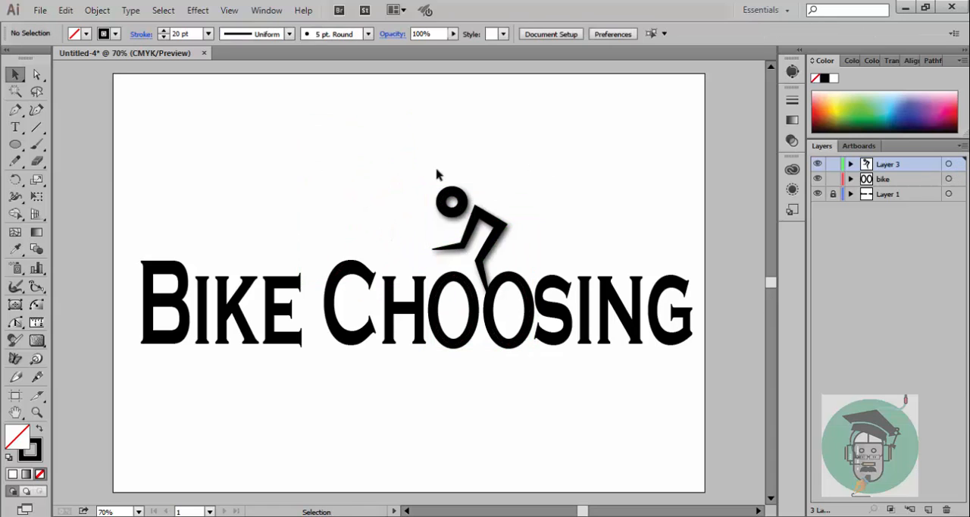
Step: Try moving the drop-shadowed rider group away from the double O to the empty area above the lettering
click(502, 232)
drag(502, 232, 355, 152)
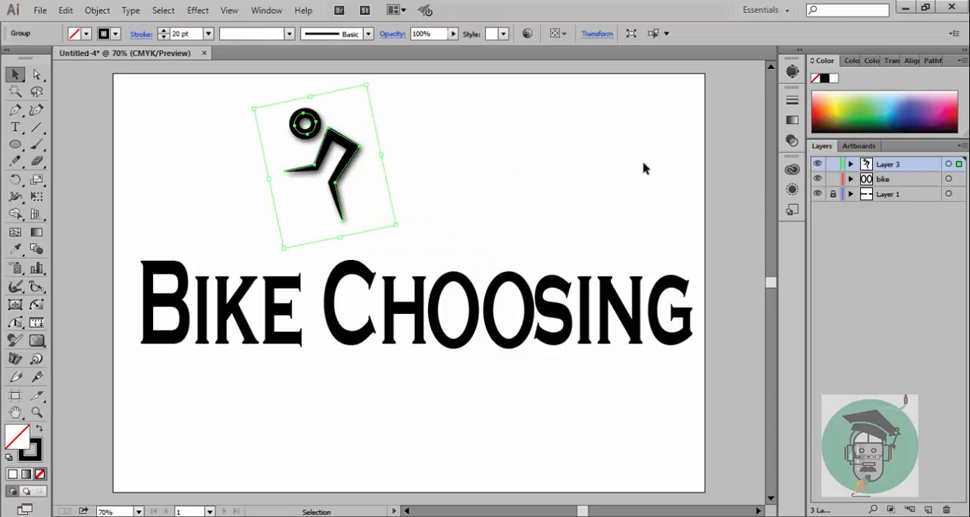
click(444, 170)
click(357, 151)
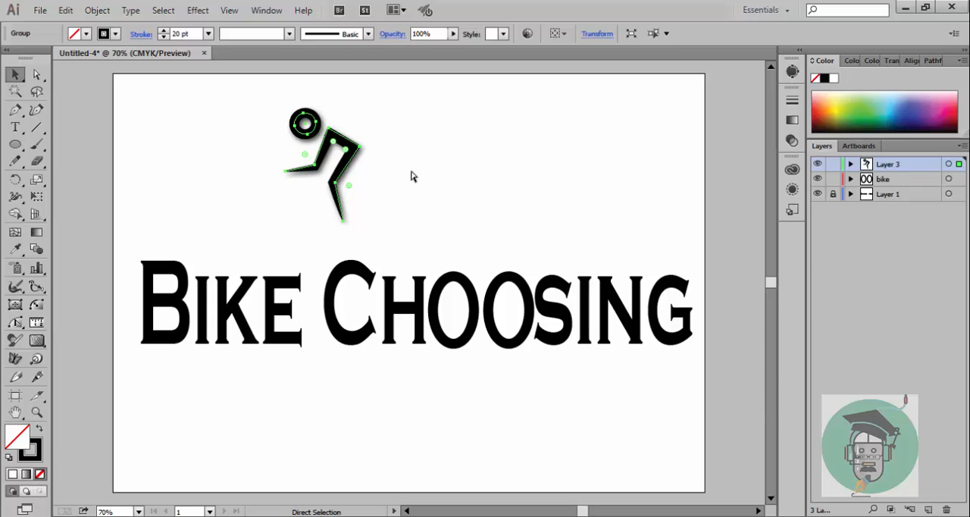
Step: Undo the rider's move, its rotations and its drop shadow, and reselect the plain rider group
key(ctrl+z)
key(ctrl+z)
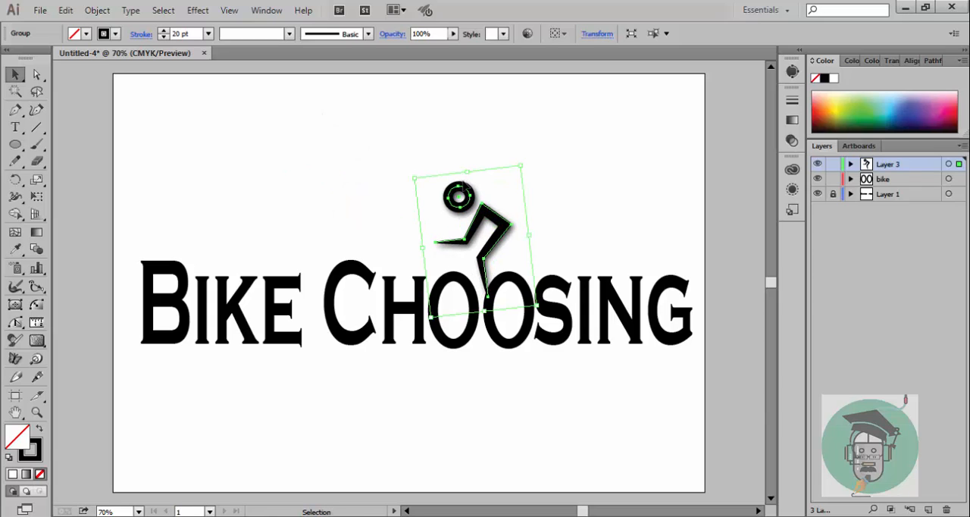
key(ctrl+z)
key(ctrl+z)
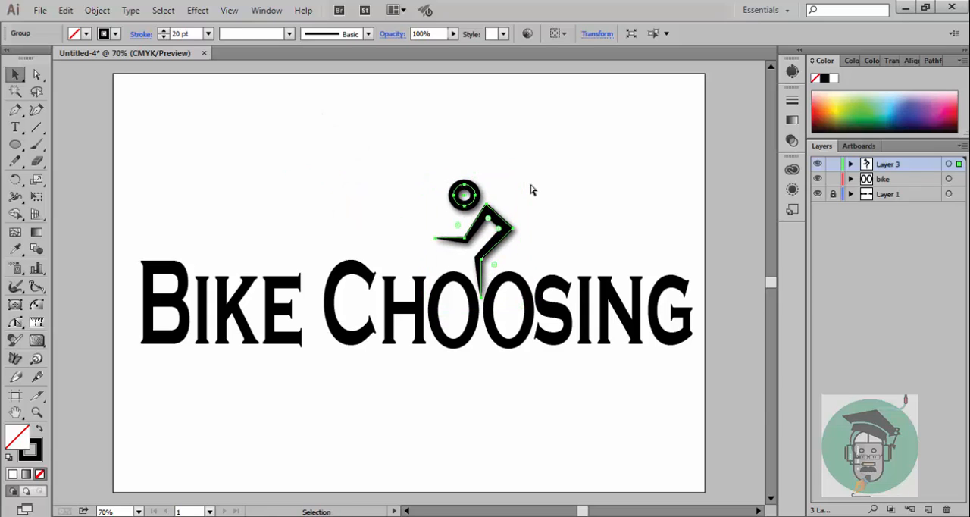
key(ctrl+z)
click(542, 196)
click(464, 203)
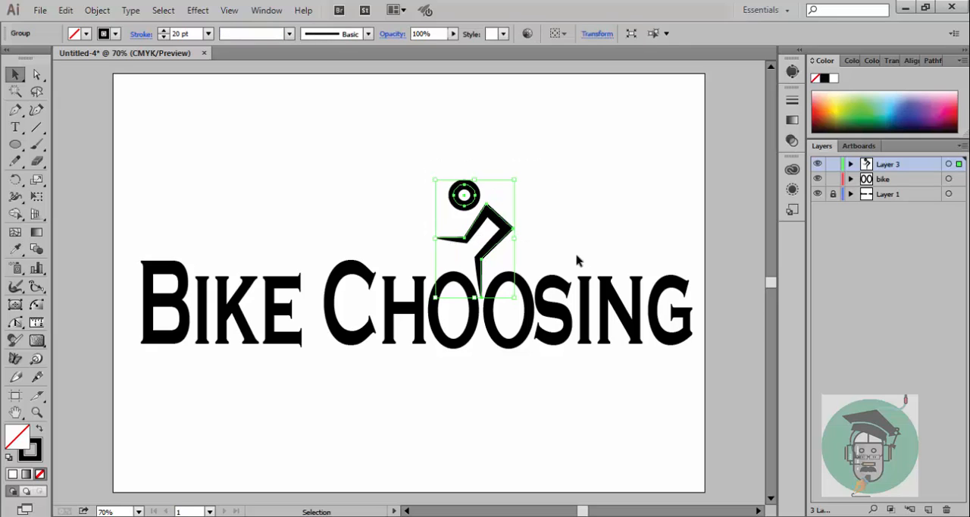
Step: Move the plain rider to the empty area above the letter C and rotate it counterclockwise
drag(467, 199, 363, 146)
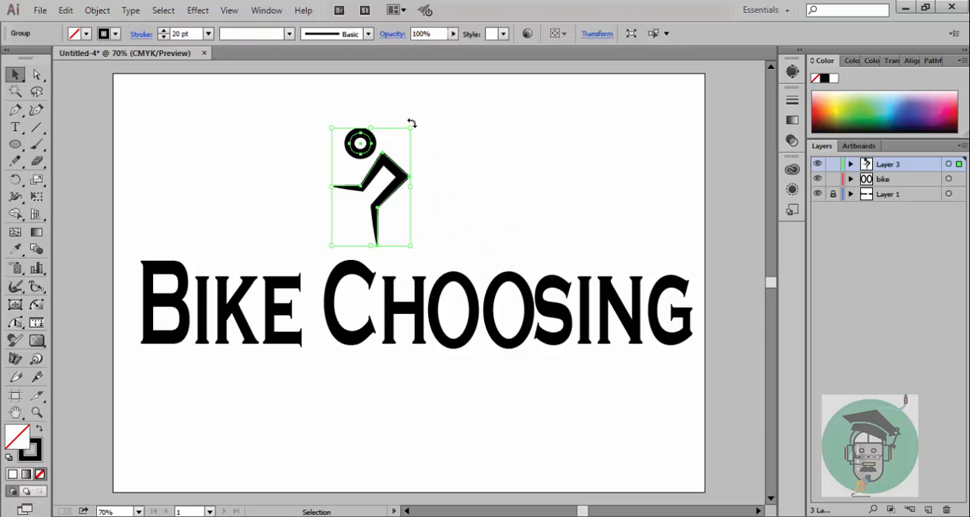
drag(412, 123, 381, 112)
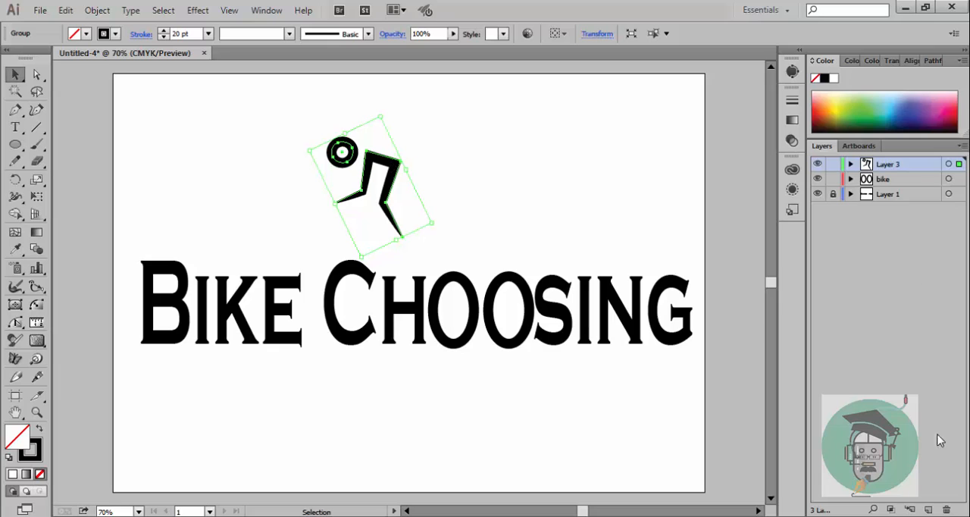
Step: Add a new layer, and paste a second copy of the rider on Layer 3 beside the original
click(927, 509)
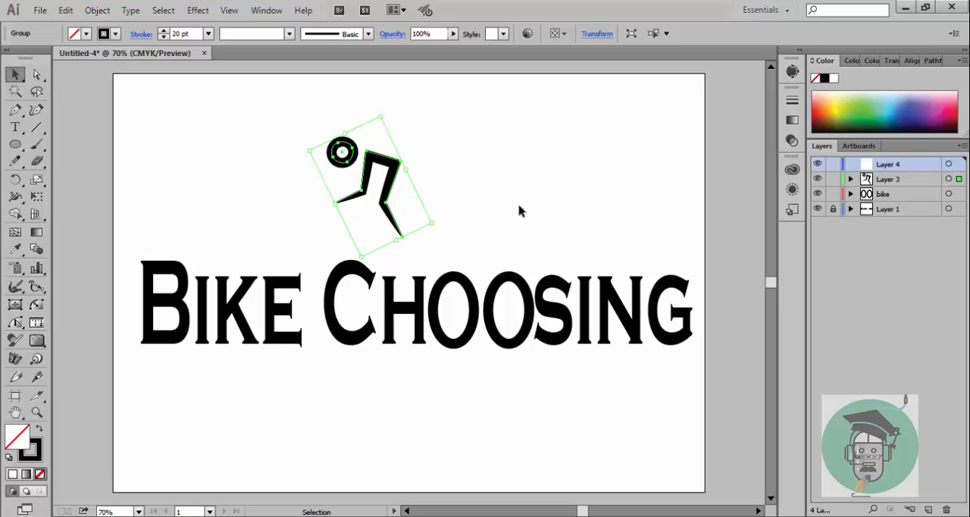
key(a)
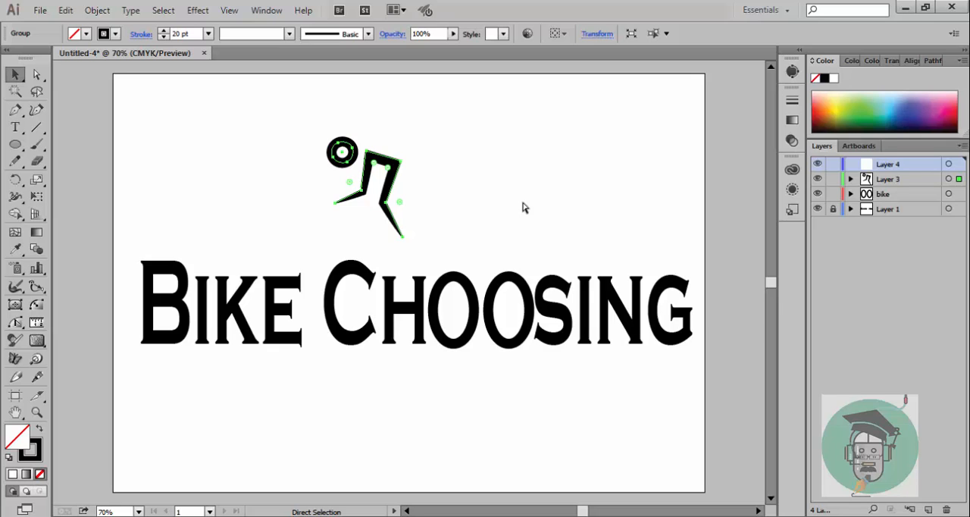
key(v)
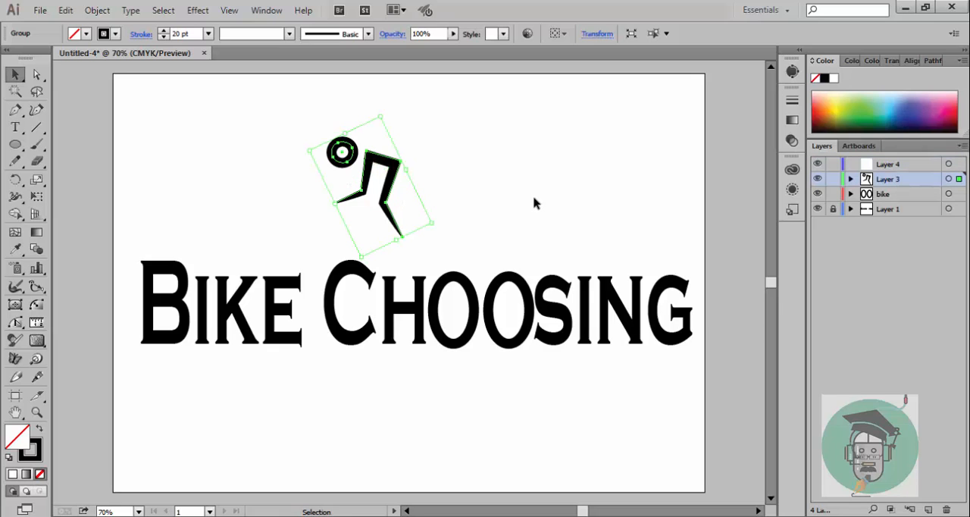
key(a)
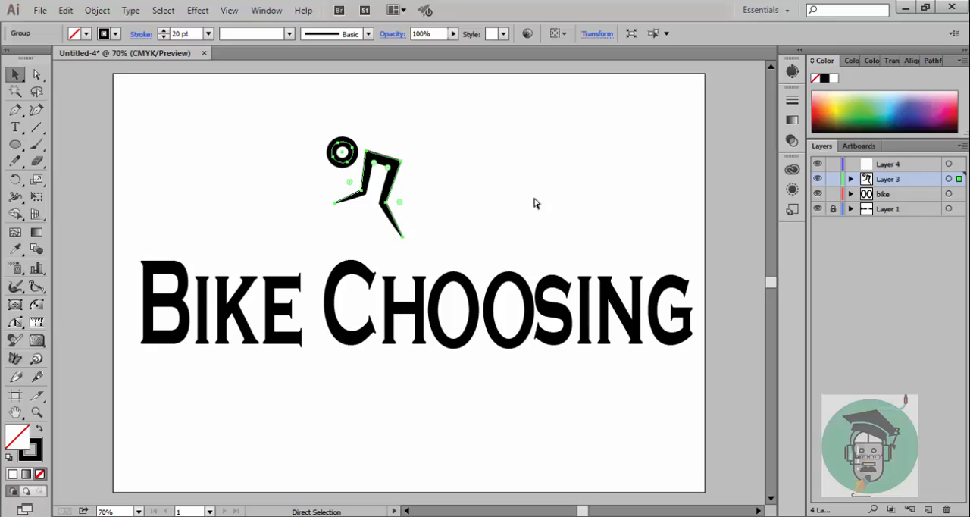
key(ctrl+v)
drag(444, 265, 517, 123)
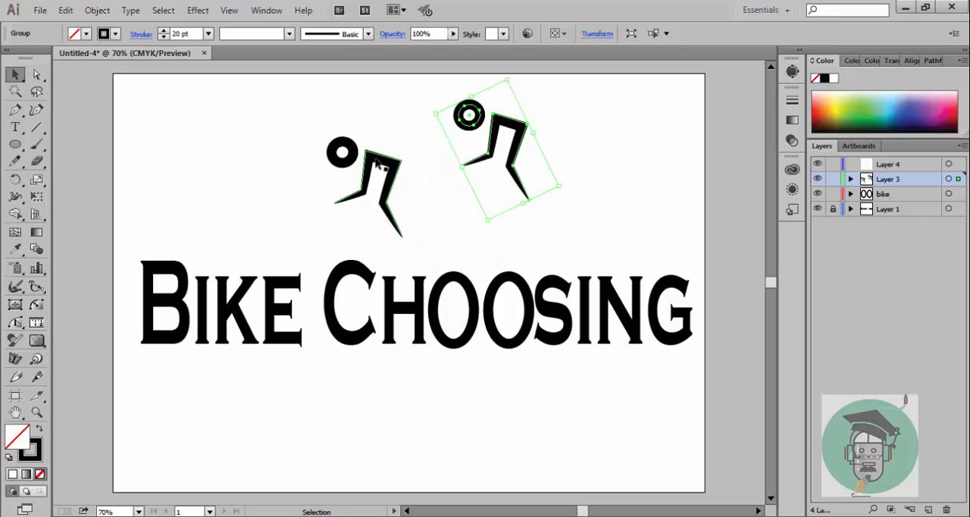
drag(377, 163, 407, 173)
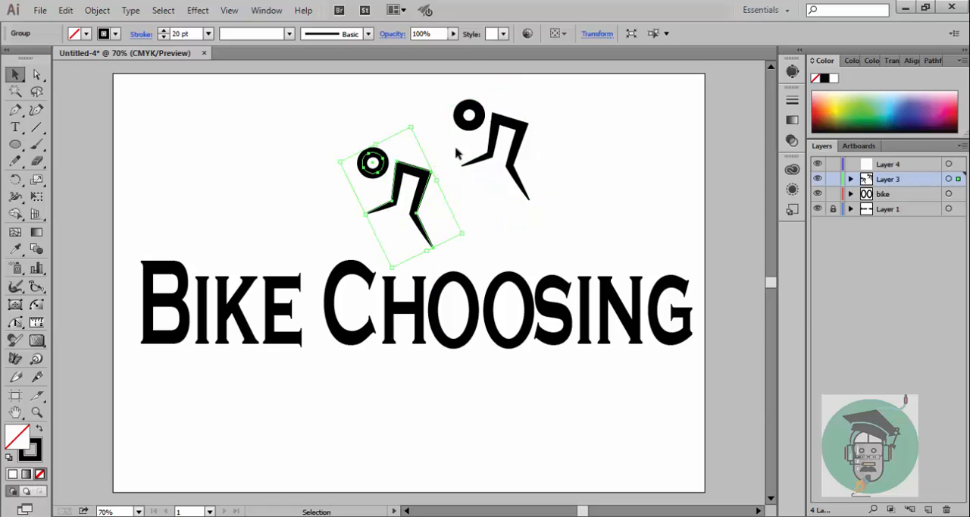
Step: Set the original rider's opacity to 61% and lay the solid black copy over it, slightly offset, to imitate a shadow
click(454, 36)
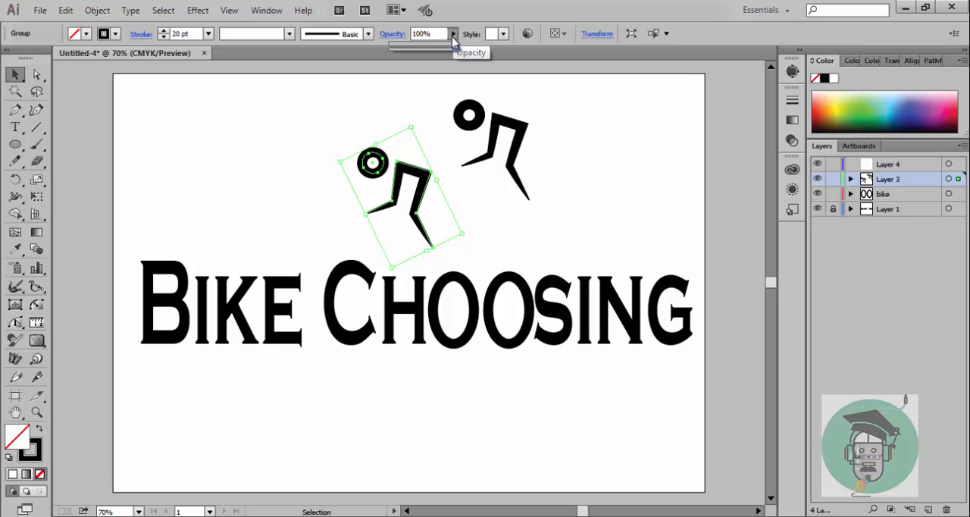
drag(453, 47, 430, 48)
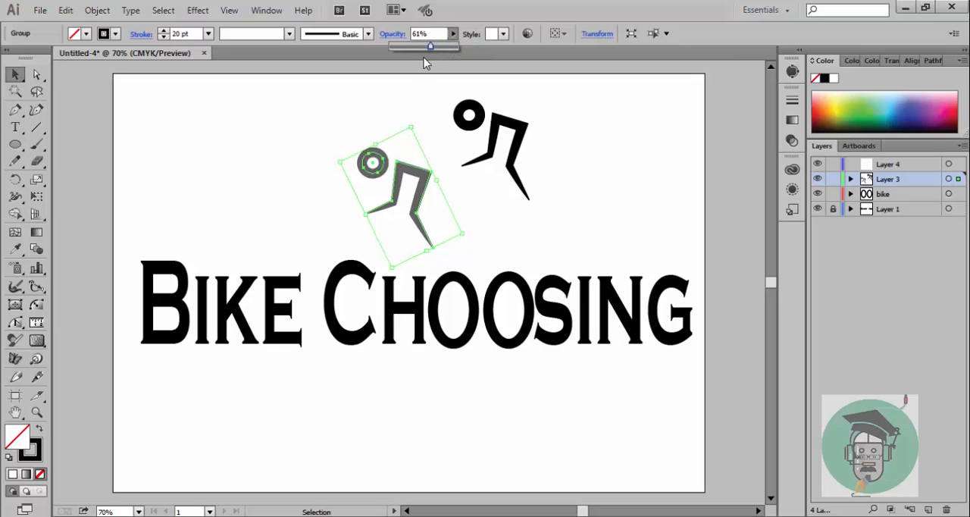
click(417, 98)
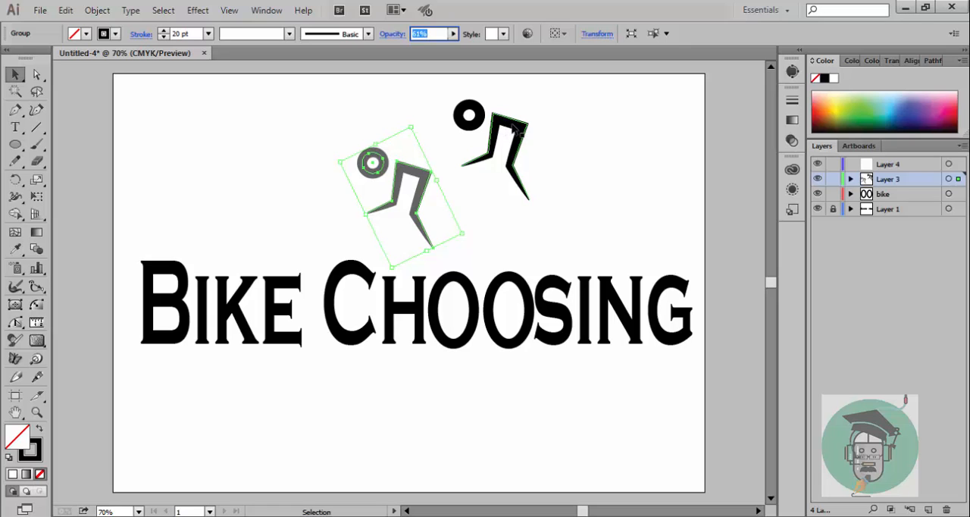
drag(517, 128, 426, 162)
click(474, 159)
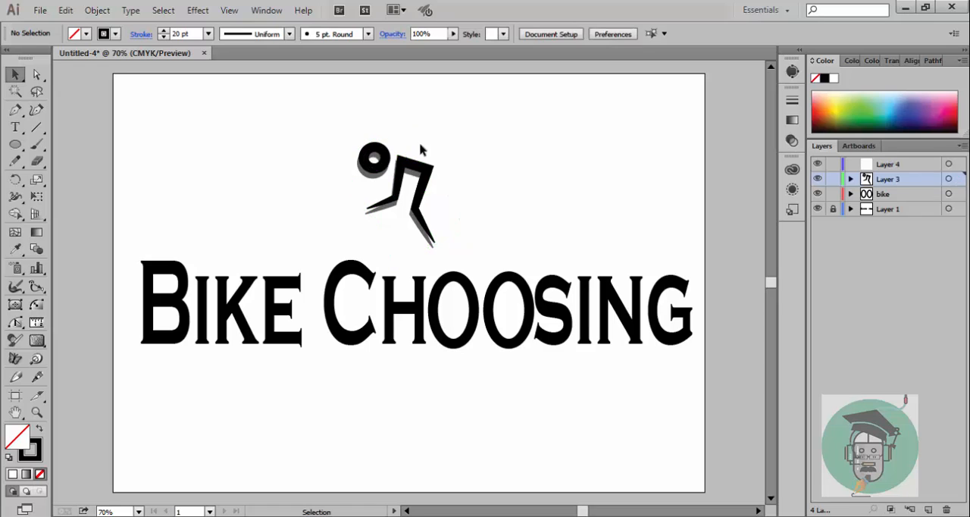
Step: Rotate both overlapping riders together clockwise and move them back above the double O
drag(334, 130, 447, 262)
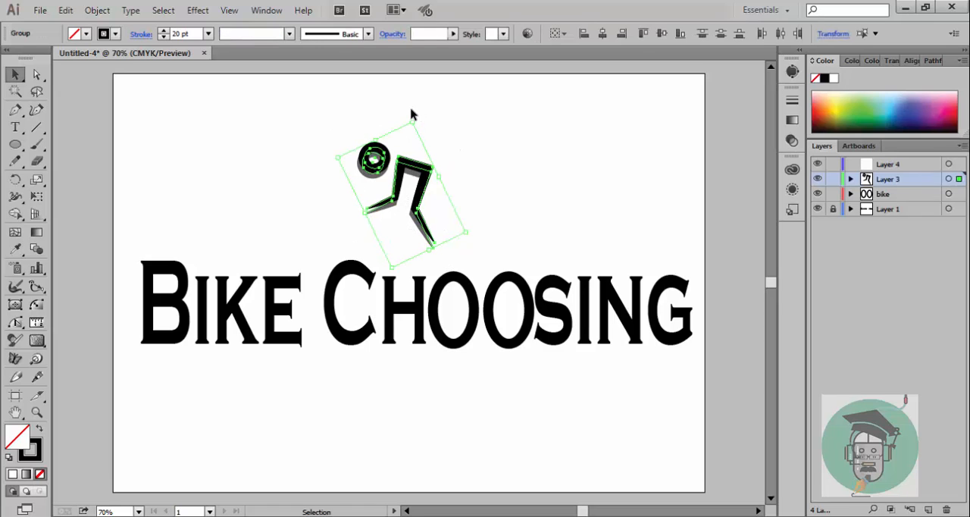
drag(414, 118, 463, 135)
drag(426, 177, 499, 210)
click(529, 191)
click(540, 202)
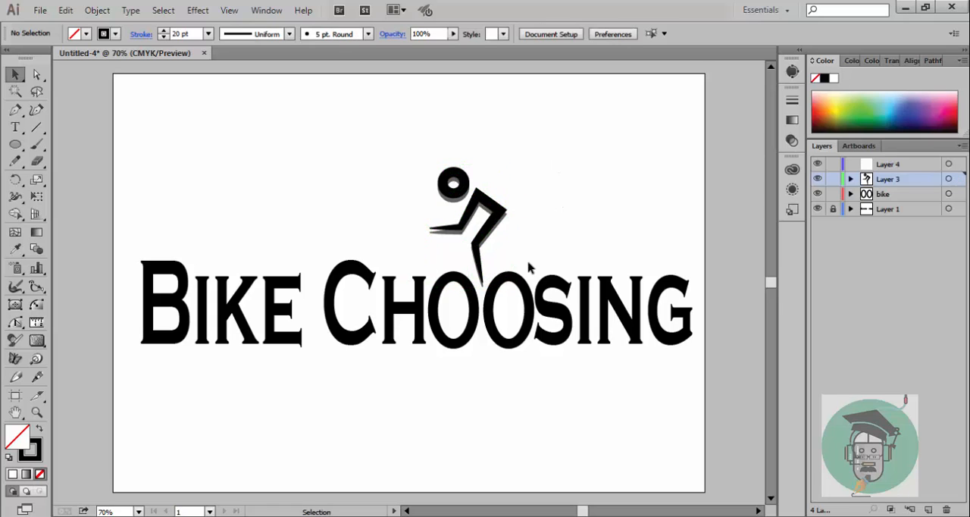
Step: Try different offsets of the black rider relative to the grey copy behind it above the double O
scroll(546, 251, down, 1)
drag(485, 188, 506, 195)
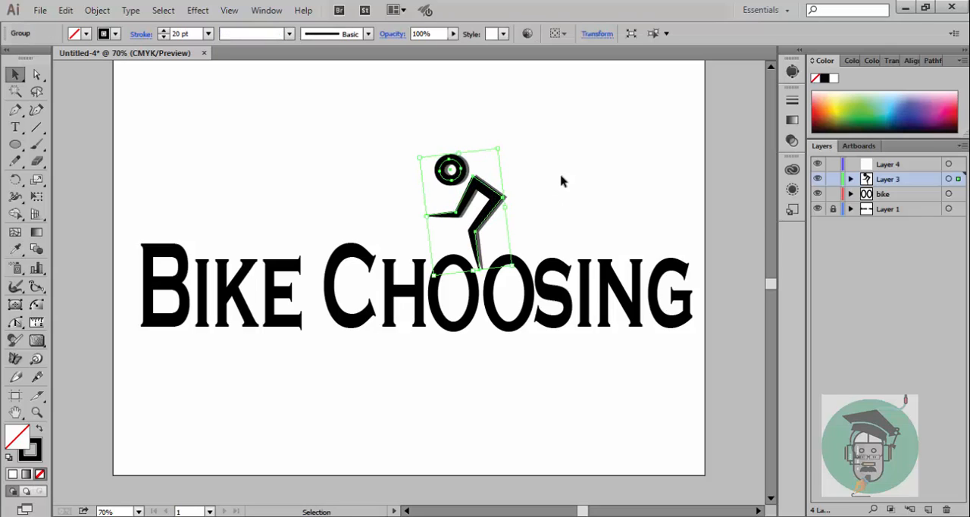
click(560, 180)
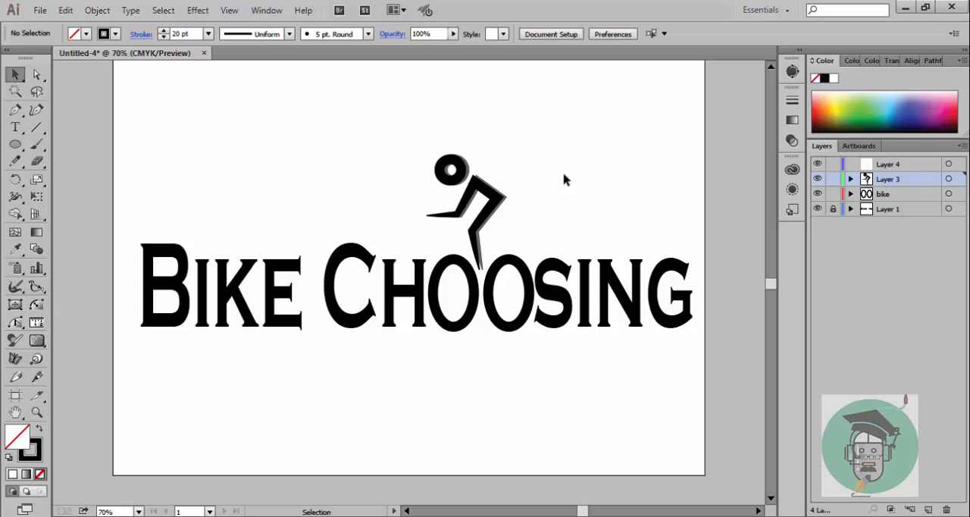
drag(493, 196, 501, 196)
click(559, 168)
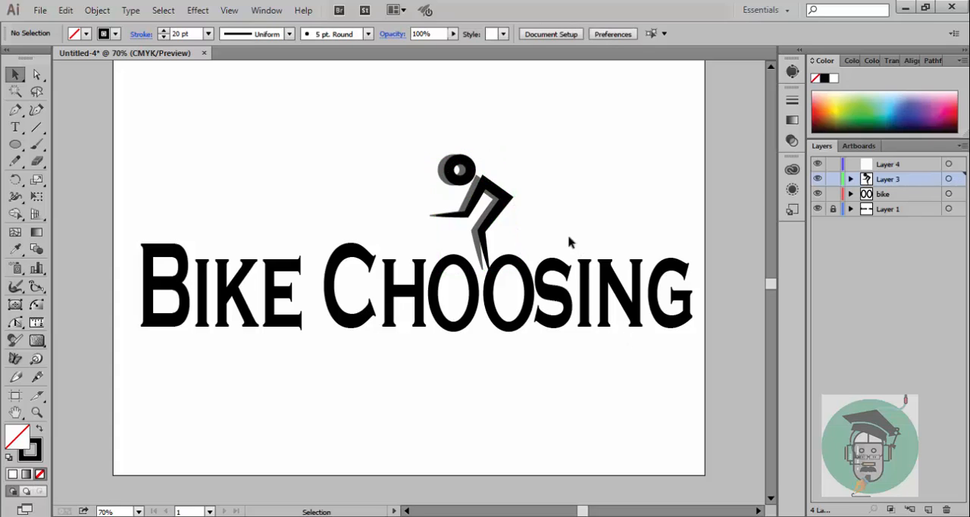
drag(512, 197, 512, 199)
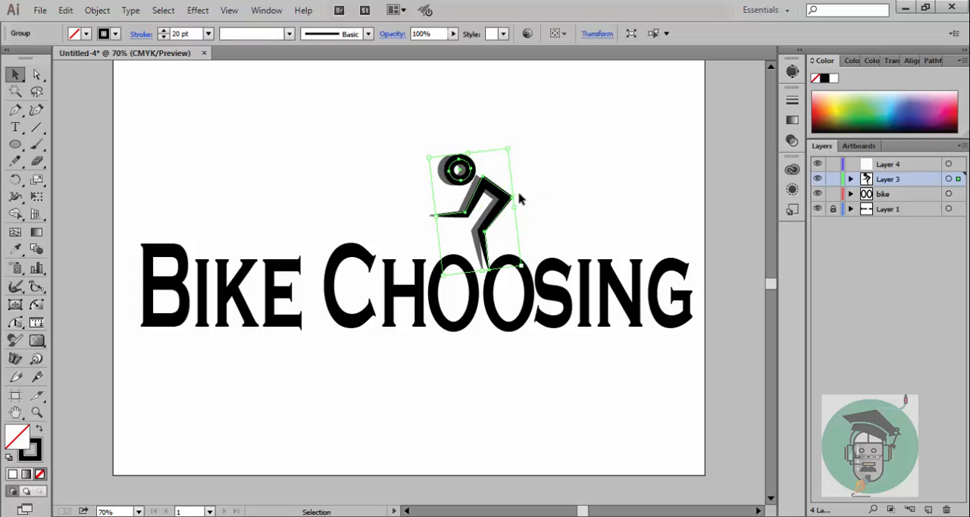
click(586, 190)
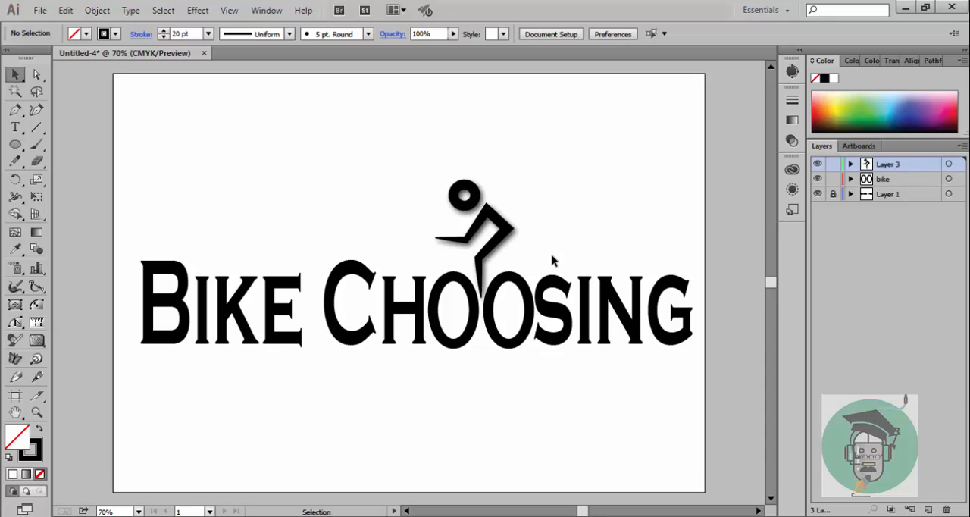
Step: Rotate the drop-shadowed rider slightly counterclockwise in two turns and nudge it into place over the double O
drag(440, 160, 564, 255)
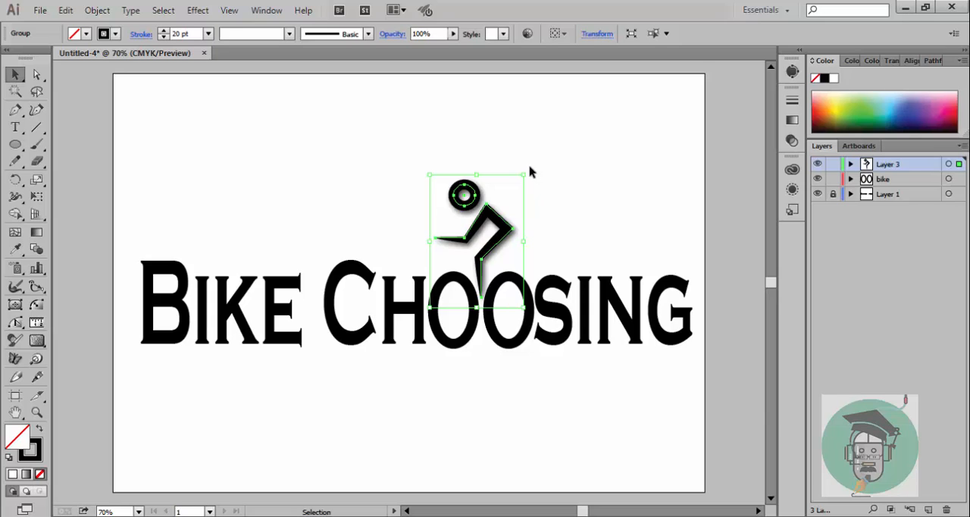
drag(530, 173, 520, 162)
click(561, 174)
drag(495, 216, 489, 222)
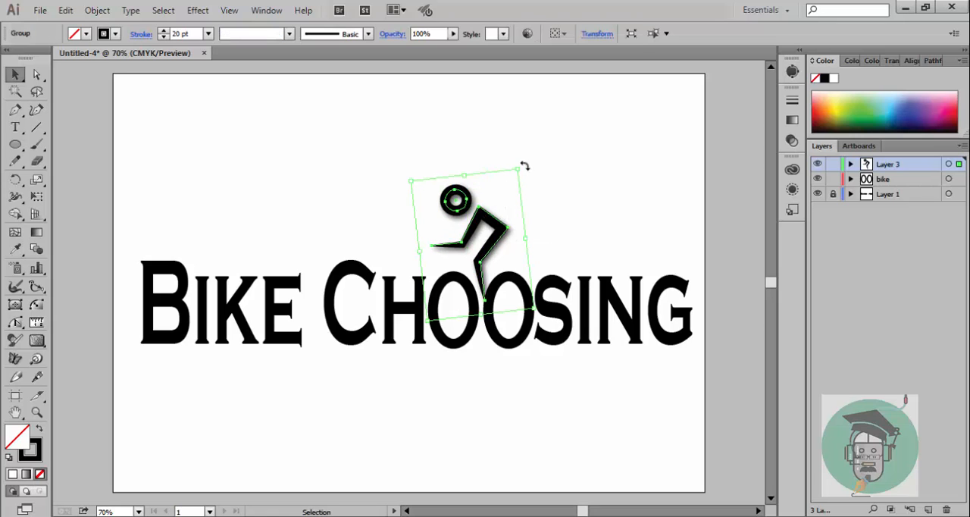
drag(524, 166, 515, 155)
click(625, 205)
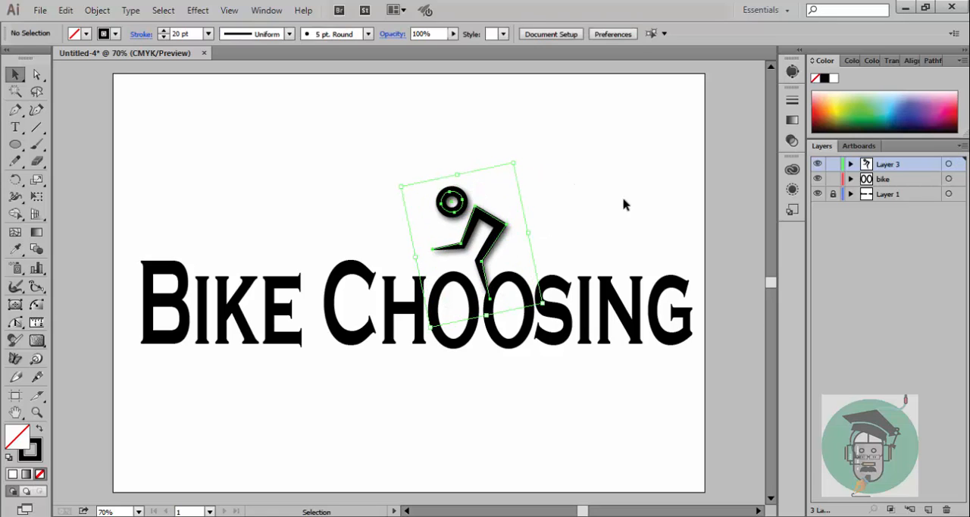